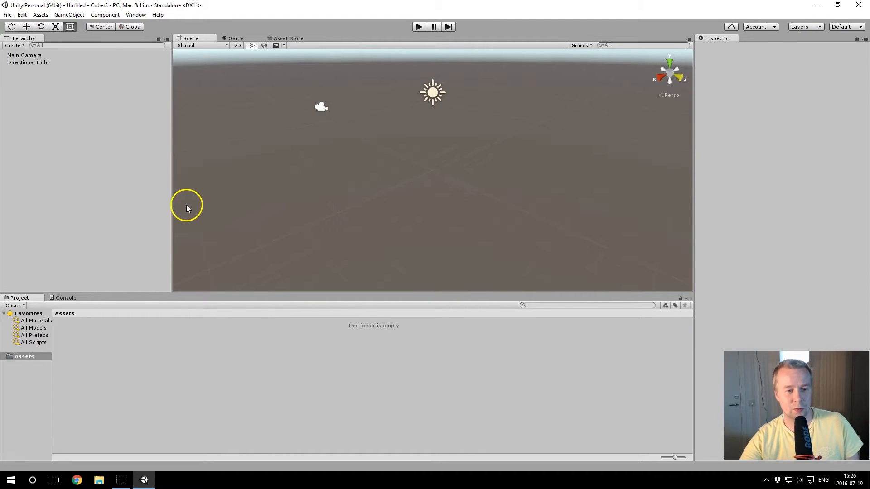
Step: Widen the project's folder tree and import the SteamVR and PlayMaker packages from the Asset Store
drag(53, 341, 163, 320)
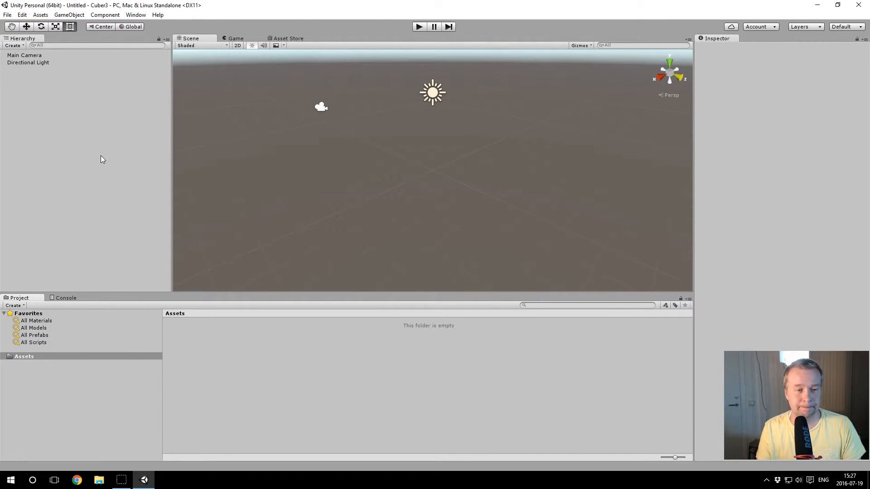
click(289, 38)
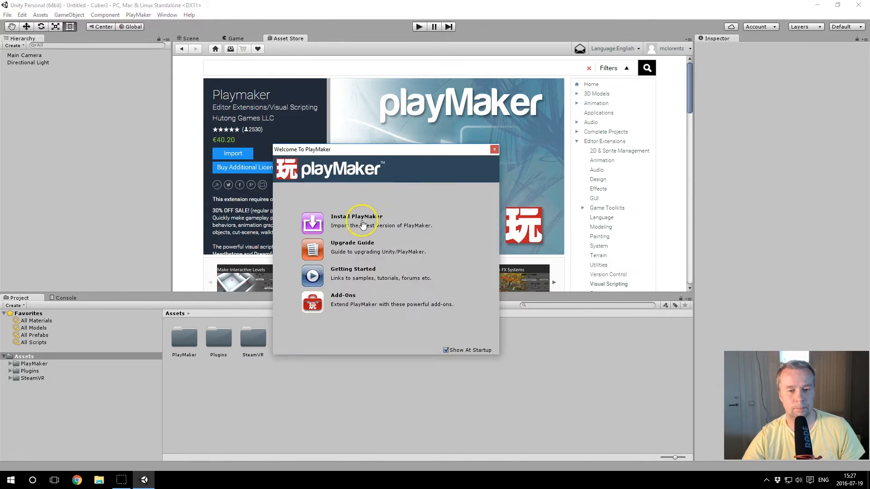
click(360, 224)
click(574, 436)
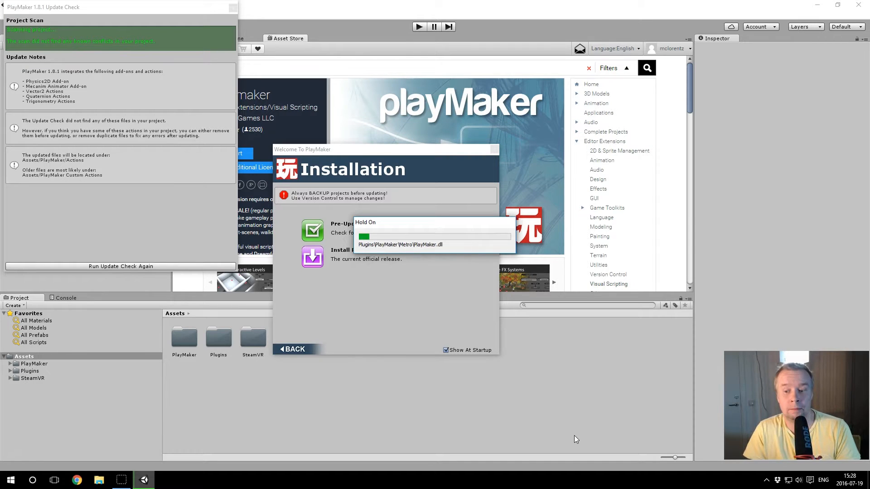
click(498, 256)
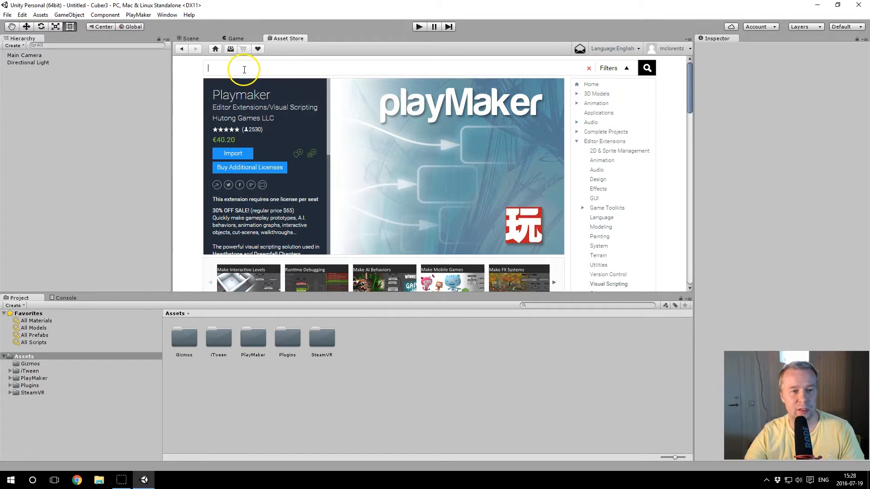
Step: Search the Asset Store for "steam vr playmaker"
text(steam)
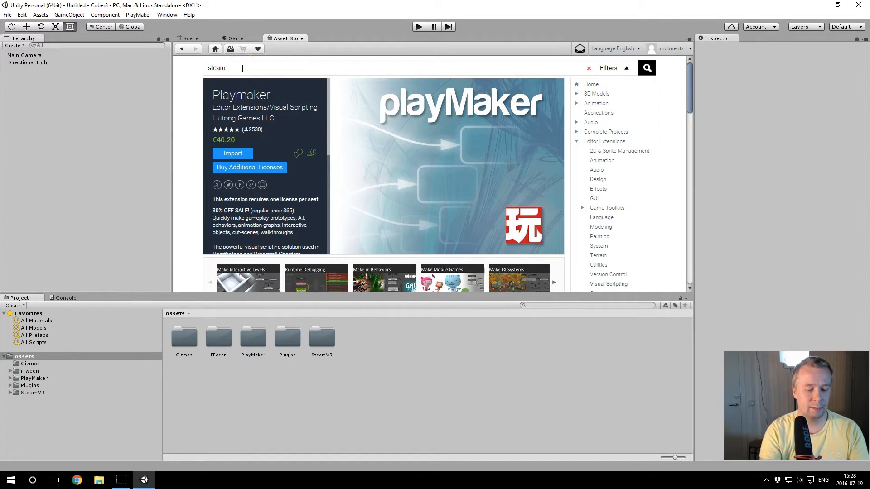
text( vr playmaker)
key(Return)
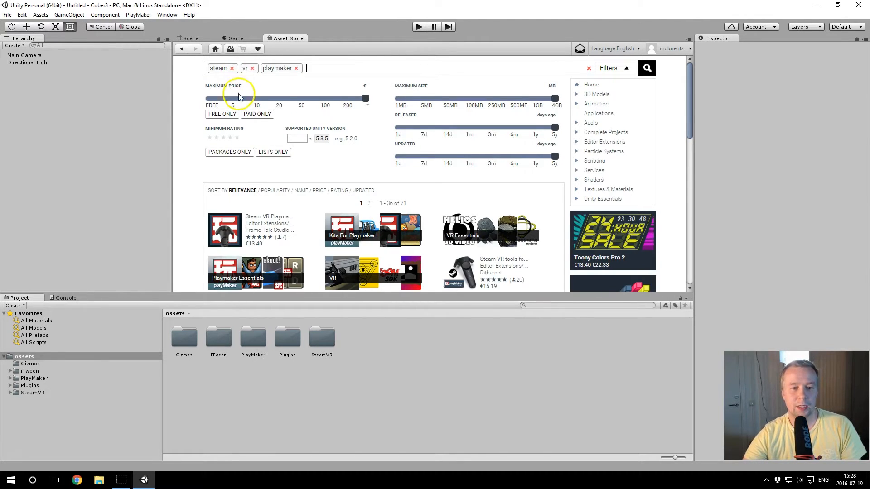
Step: Open the Steam VR tools for Playmaker package among the search results and import all its contents into the project
scroll(358, 163, down, 1)
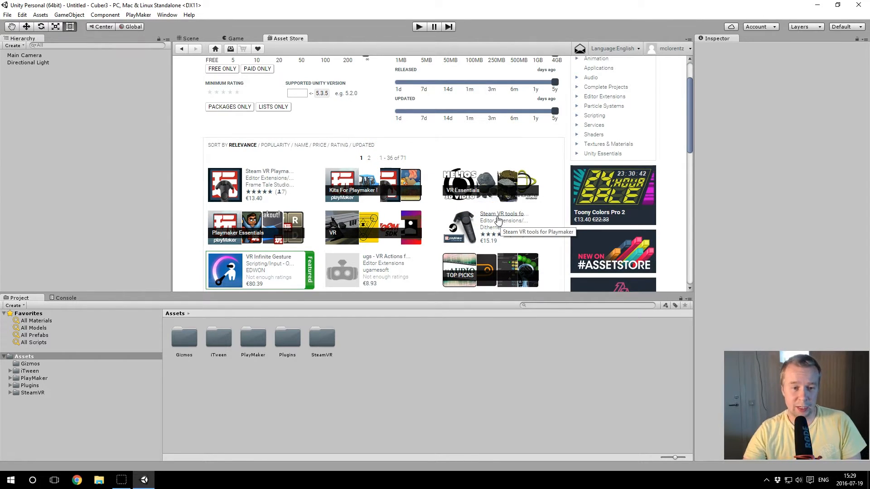
click(252, 175)
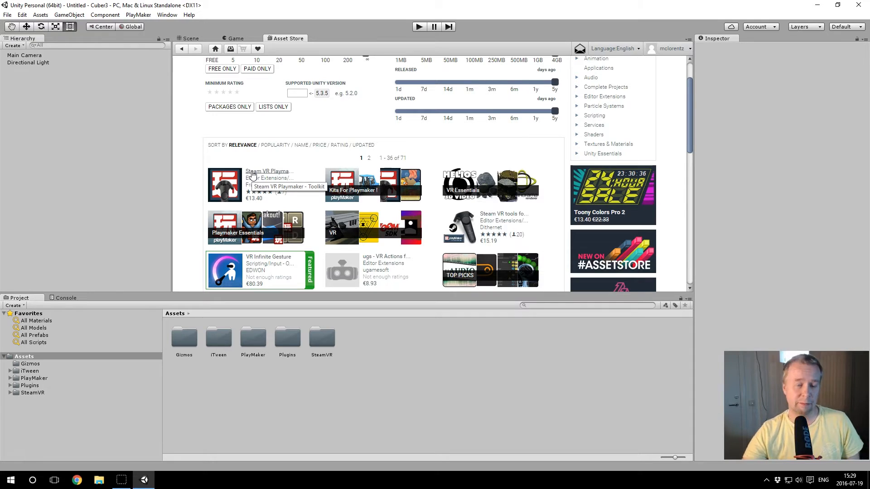
click(497, 218)
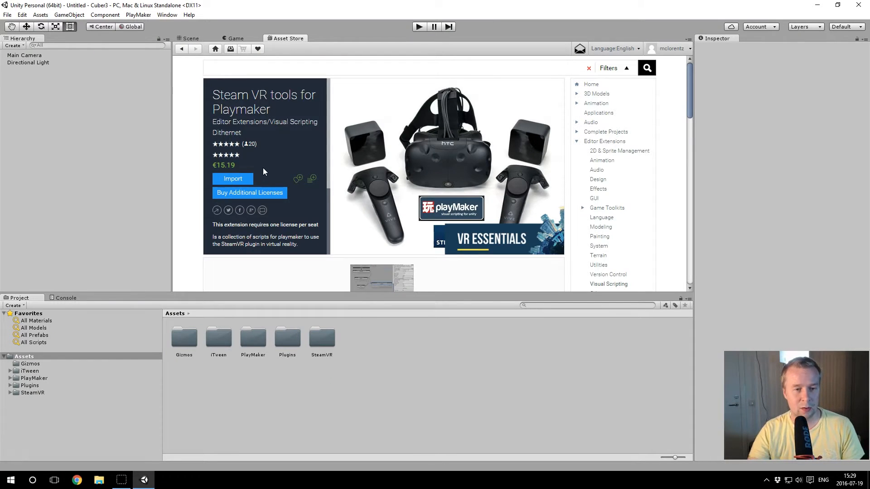
click(244, 179)
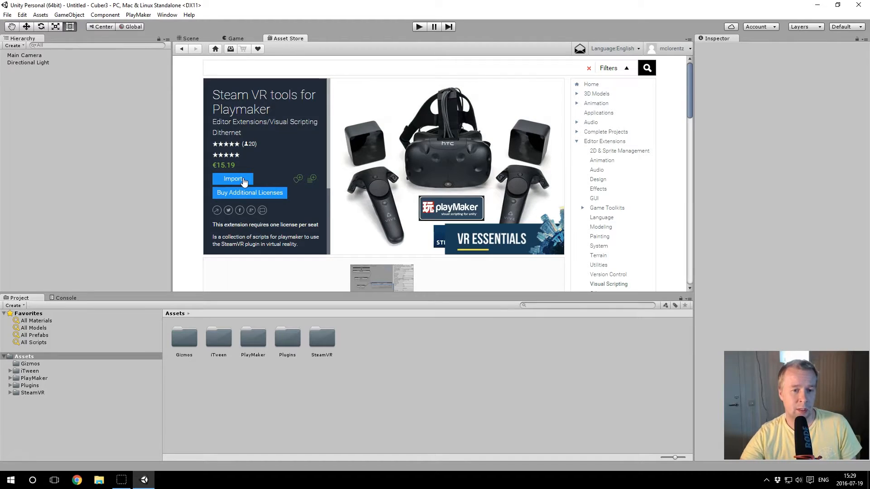
click(243, 180)
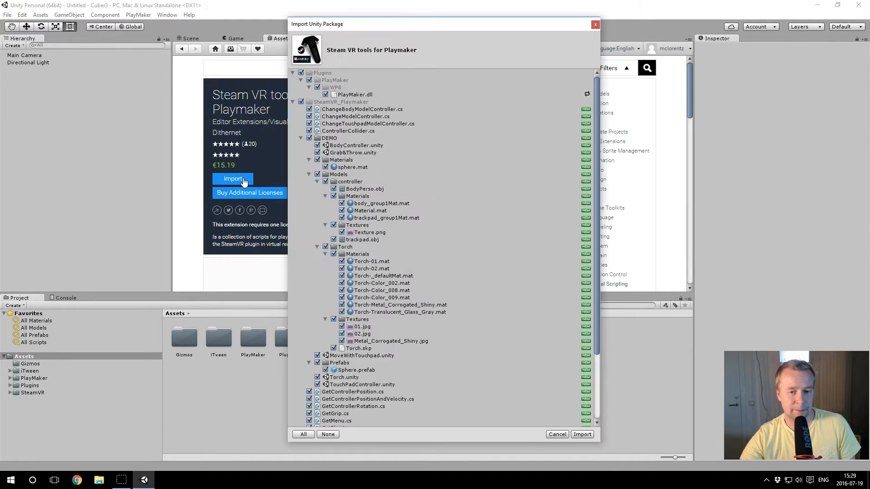
click(581, 435)
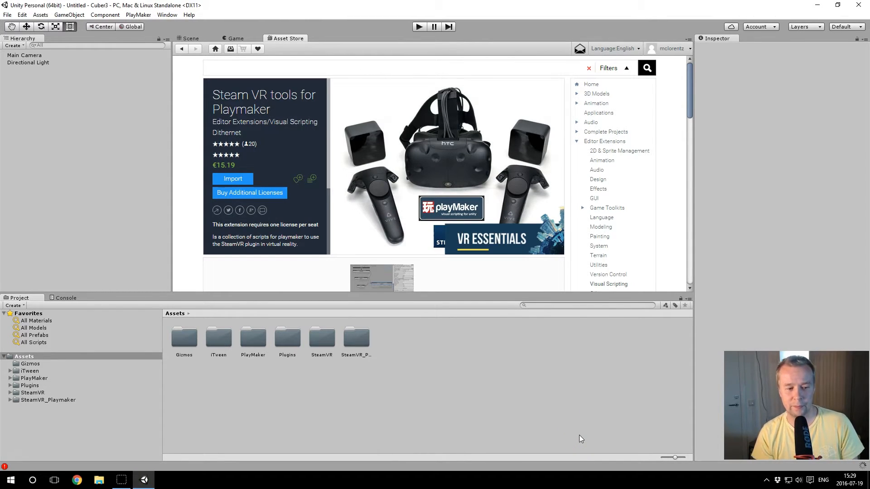
click(578, 431)
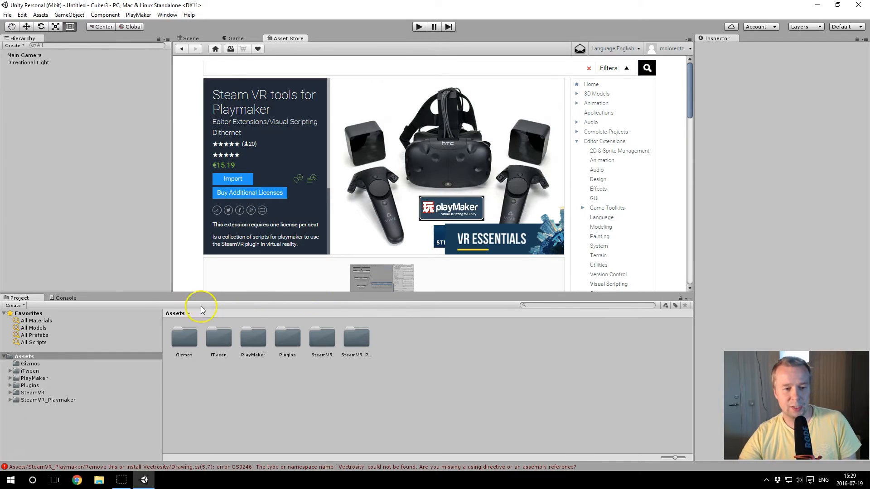
Step: Dock a widened Console beside the Project window and shrink the asset icons to a compact list
click(70, 297)
drag(71, 299, 594, 365)
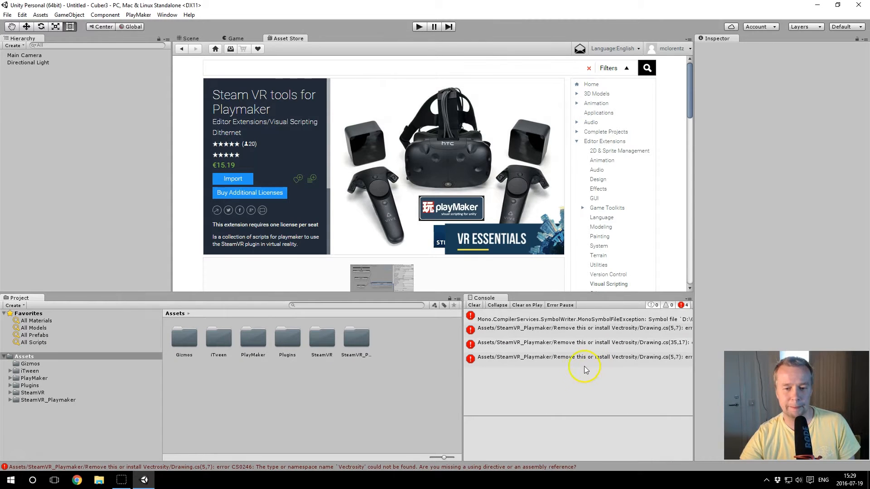
drag(462, 387, 370, 385)
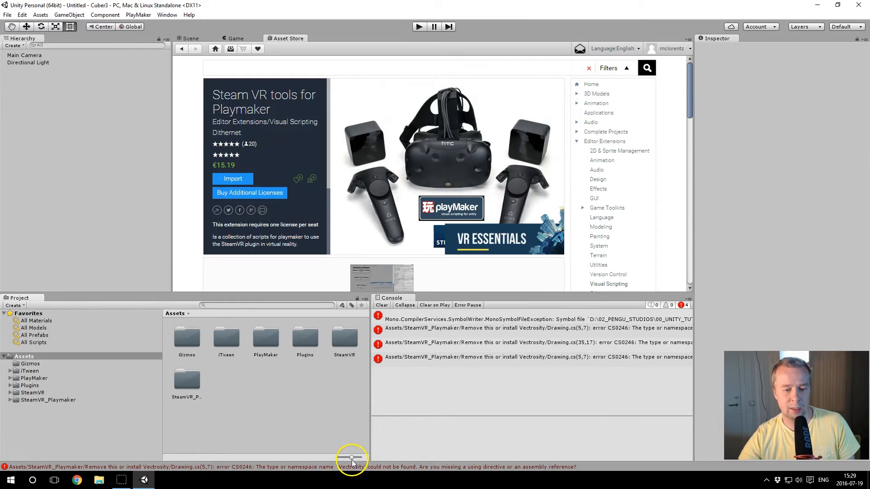
drag(352, 458, 338, 456)
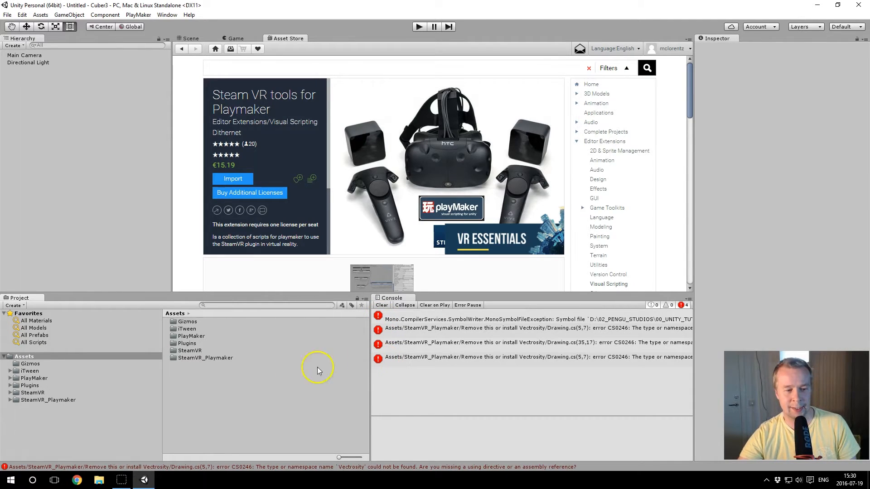
Step: Delete the "Remove this or install Vectrosity" folder from SteamVR_Playmaker and clear the console messages
click(11, 401)
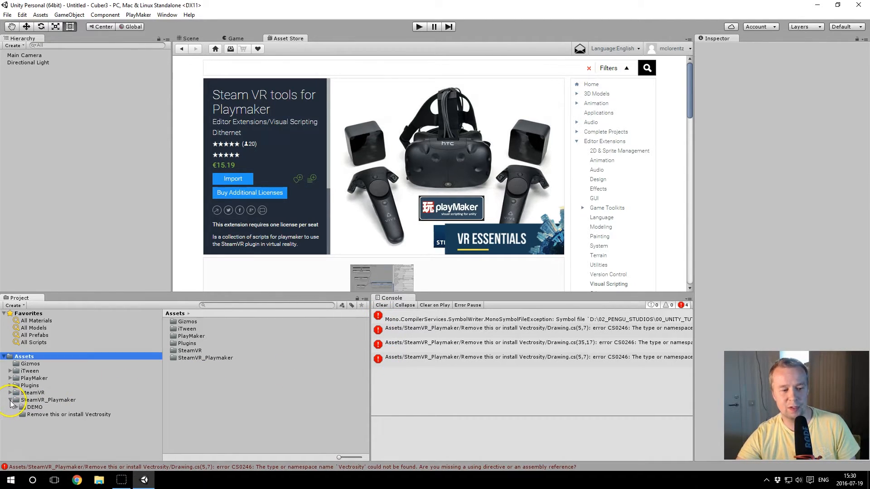
click(36, 414)
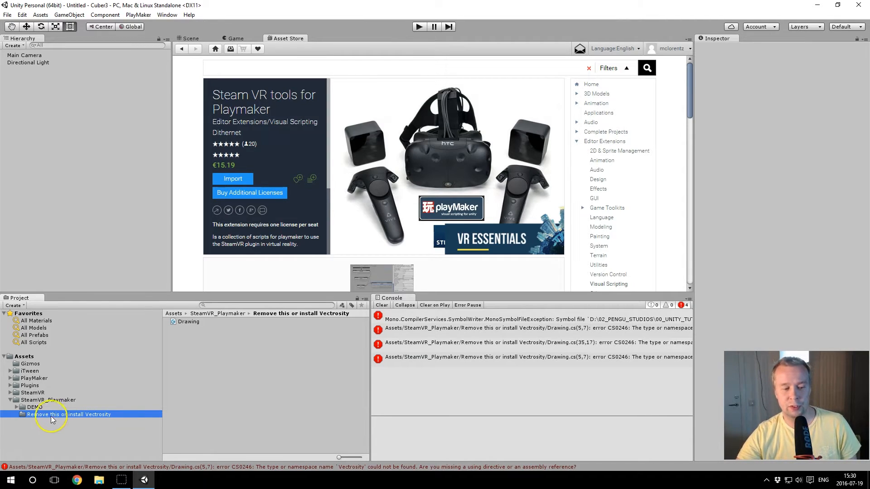
click(49, 408)
click(53, 413)
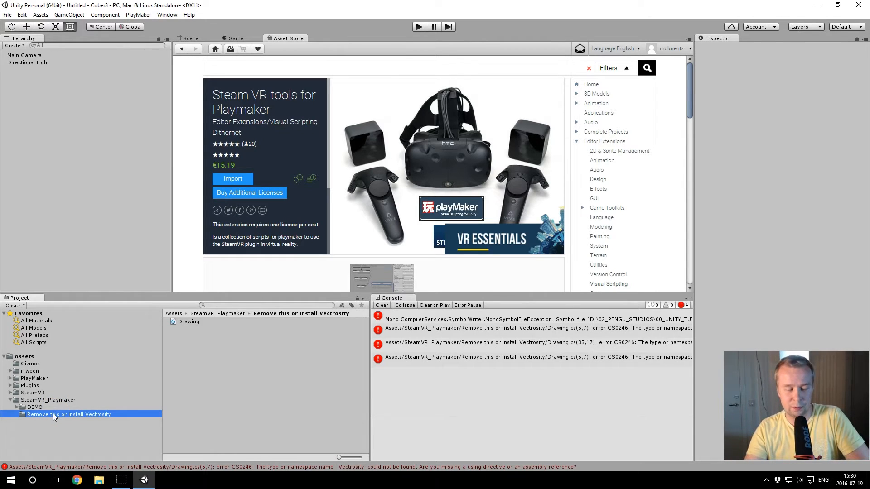
key(Delete)
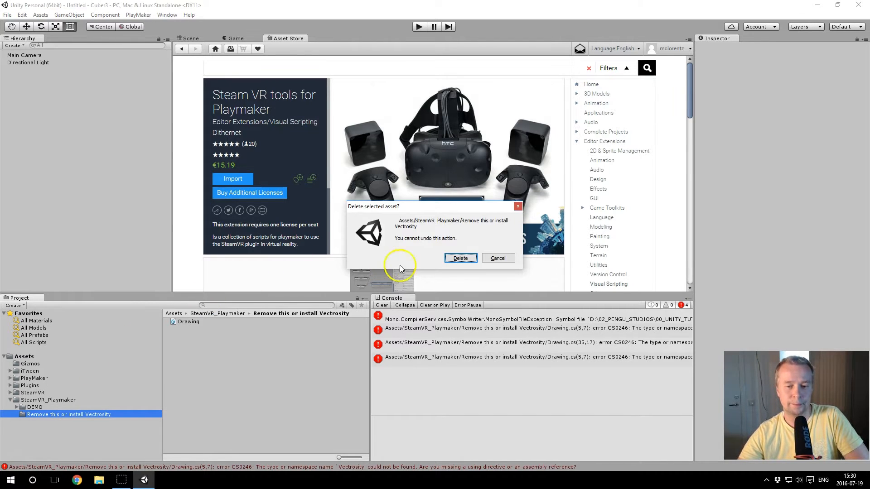
click(460, 257)
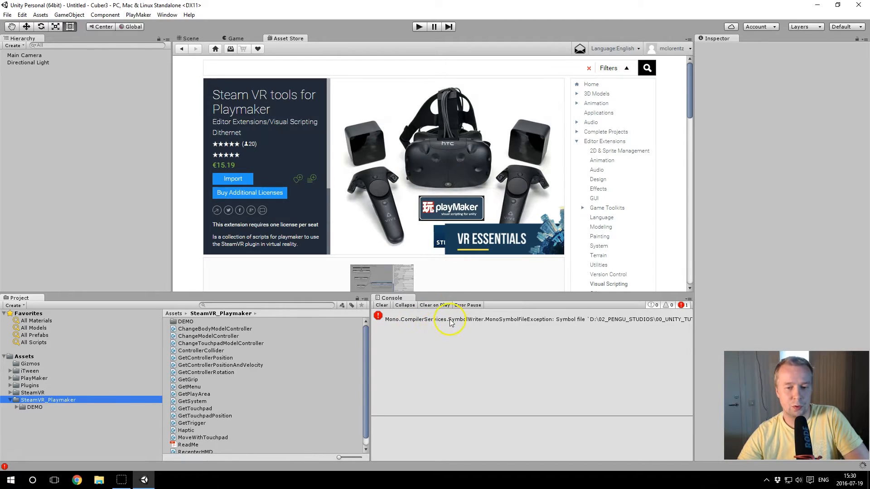
click(381, 306)
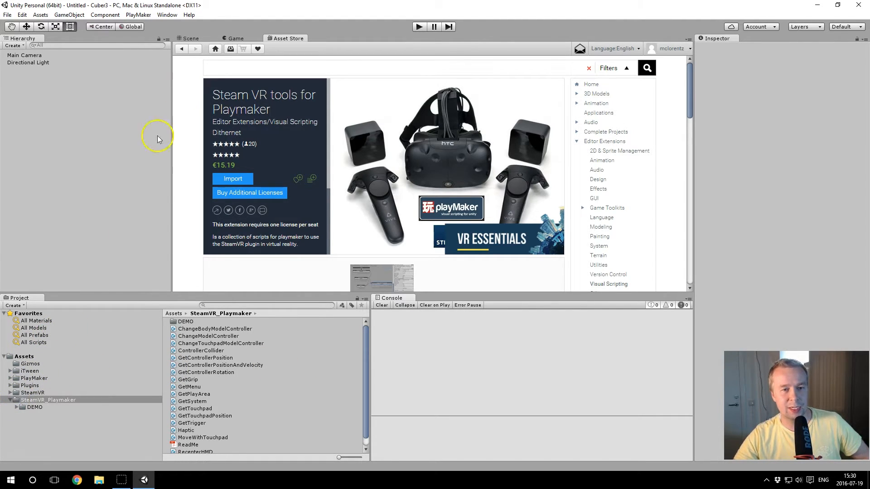
Step: Return to the scene view, add a 3D plane to the scene, and widen the Inspector
click(196, 38)
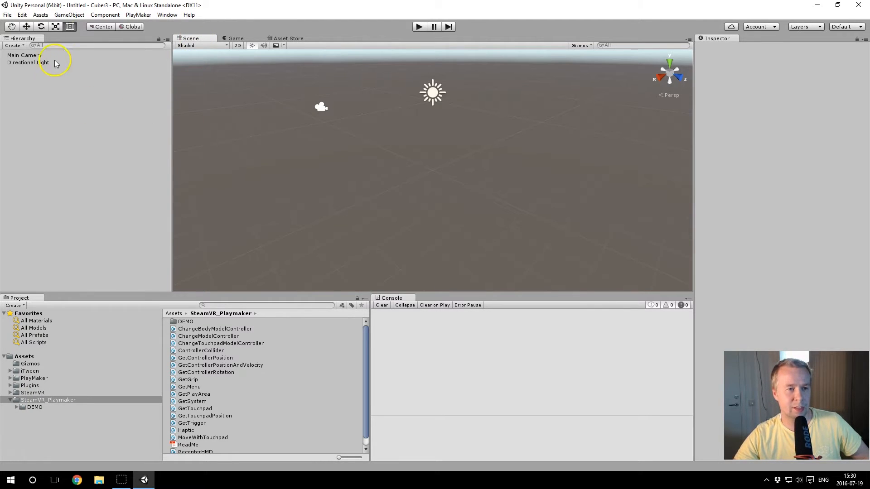
click(77, 15)
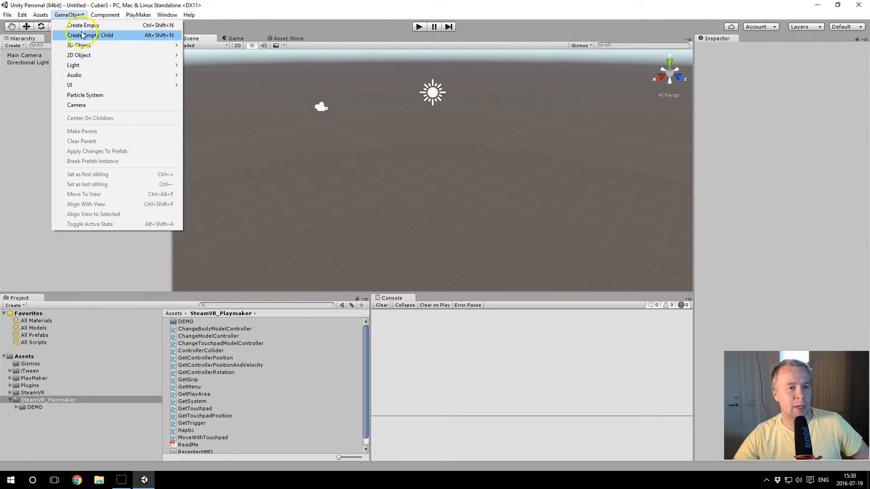
mouse_move(176, 44)
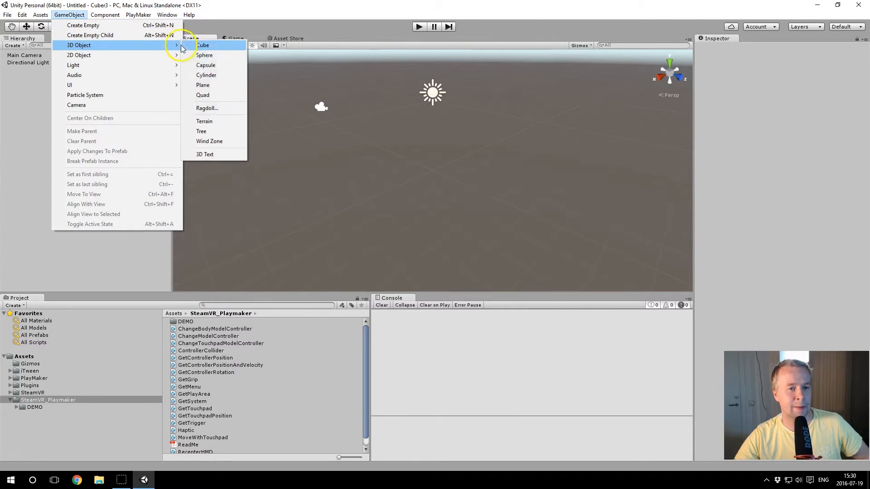
click(204, 85)
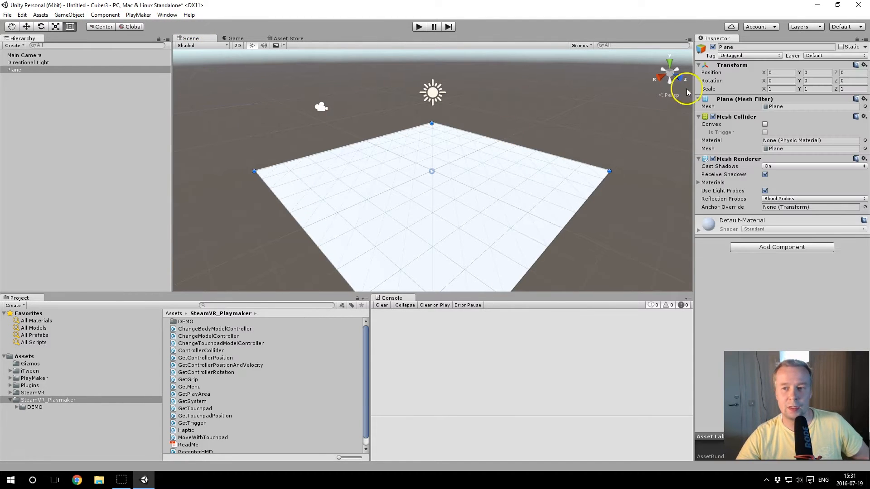
drag(694, 78, 662, 78)
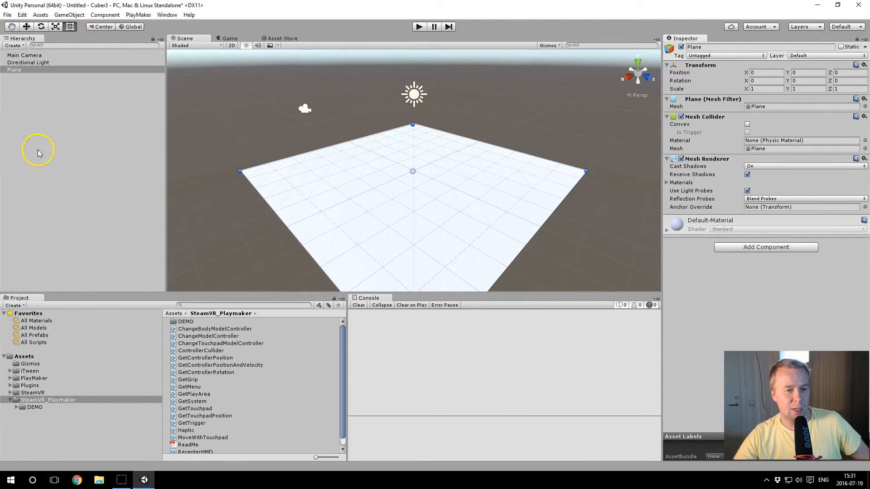
Step: Add the [CameraRig] prefab from the SteamVR Prefabs folder to the scene and set its play area size to 200x150
click(11, 393)
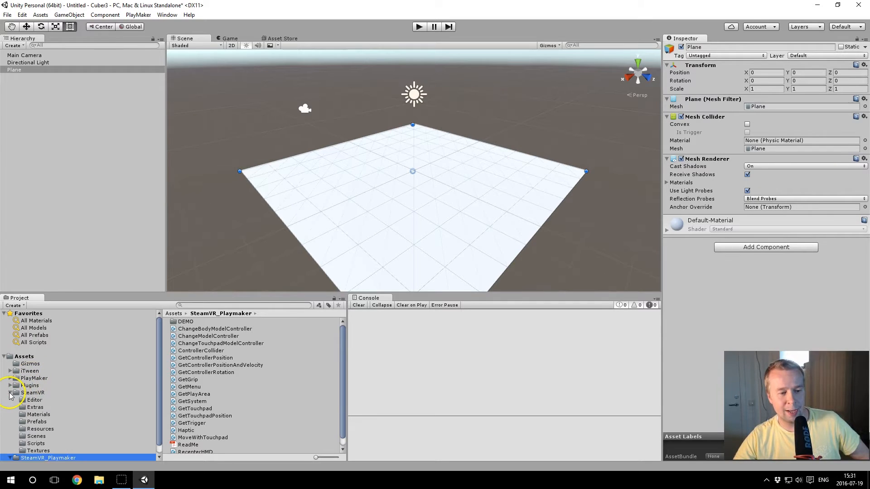
click(38, 421)
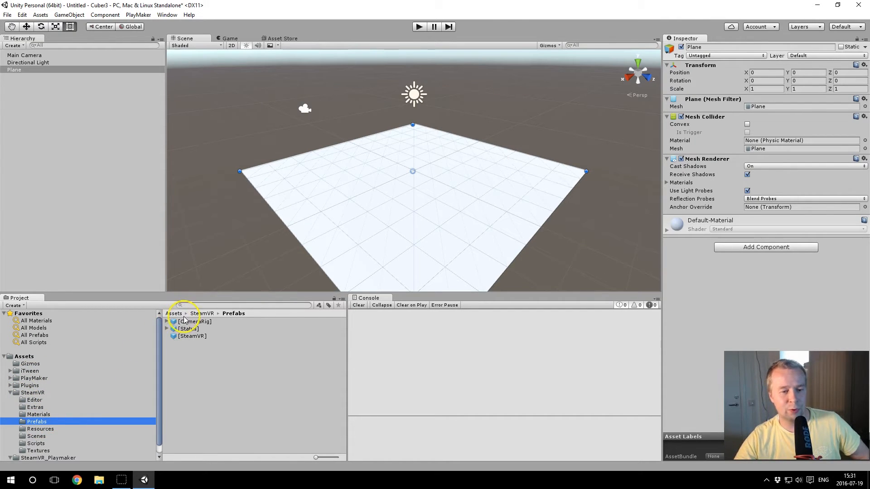
drag(190, 322, 85, 182)
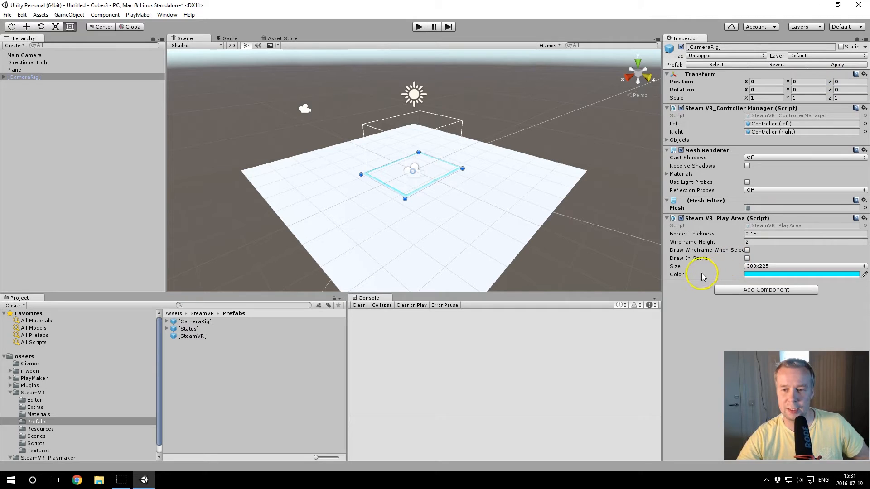
click(755, 268)
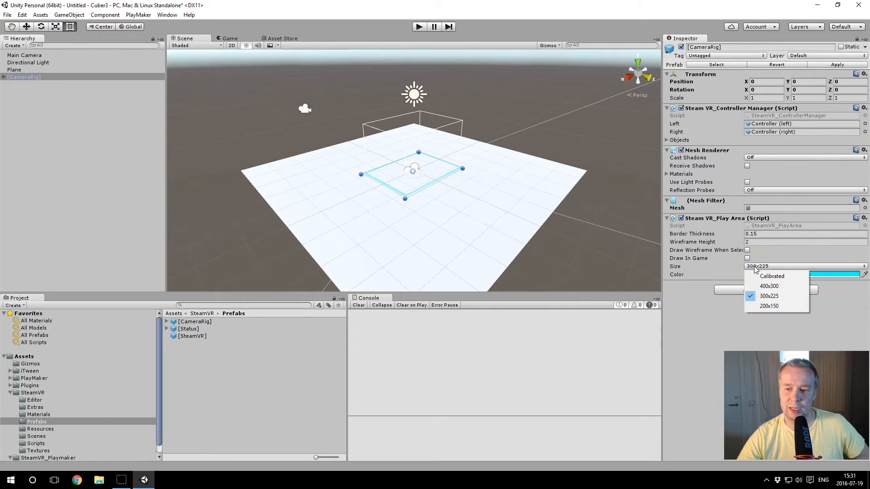
click(764, 308)
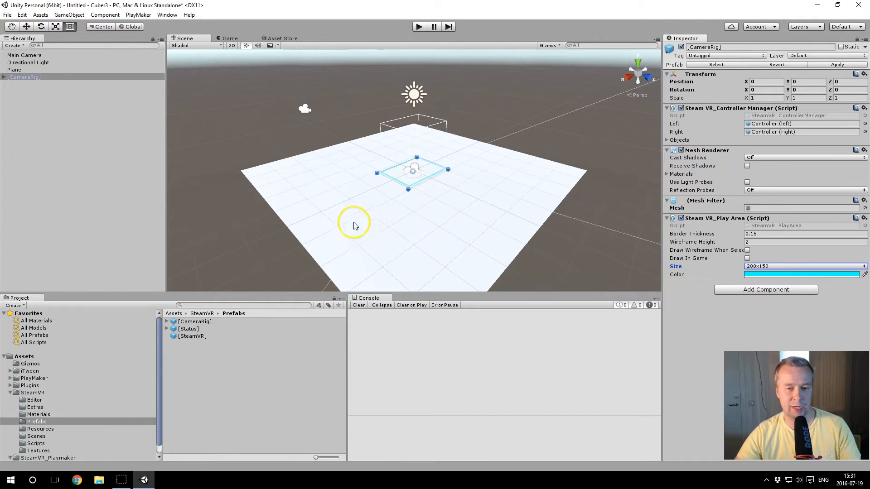
Step: Add a 3D cube to the scene and reset its transform to the origin
alt+drag(349, 179, 560, 185)
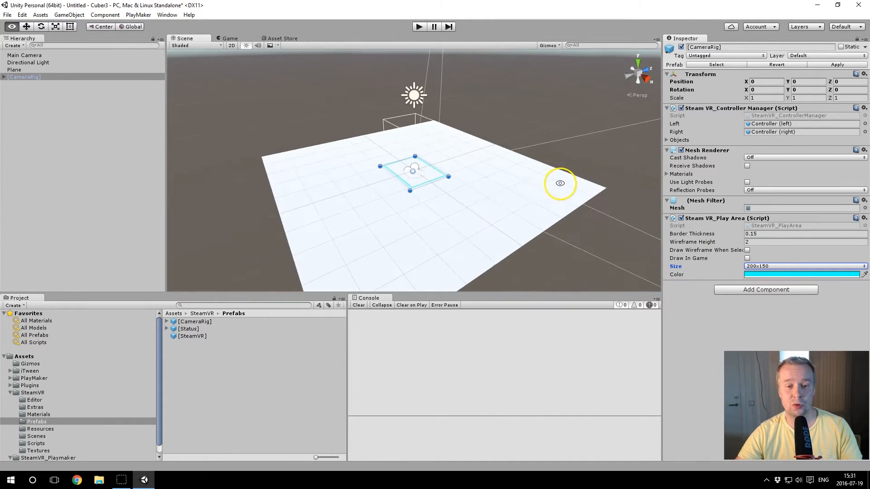
alt+scroll(431, 161, up, 7)
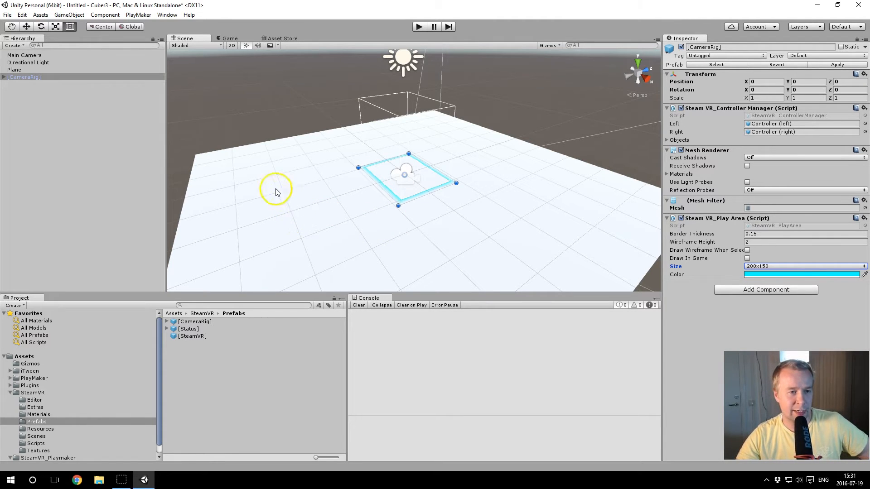
click(69, 15)
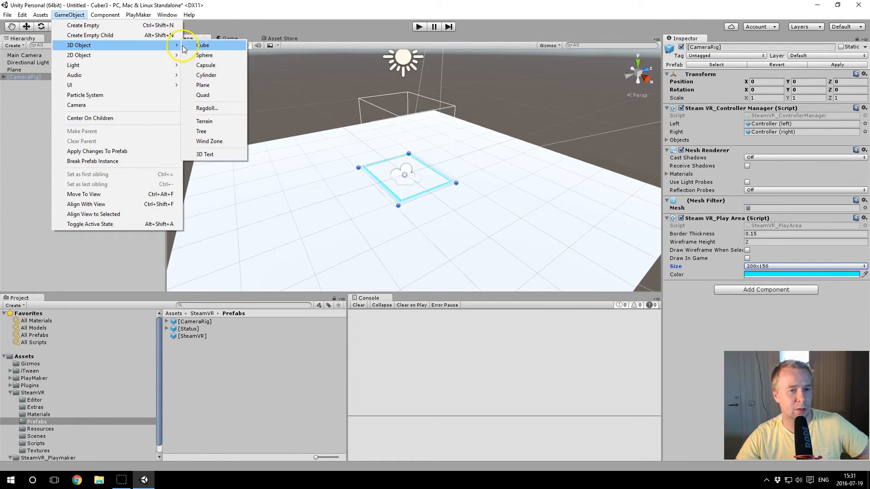
click(202, 45)
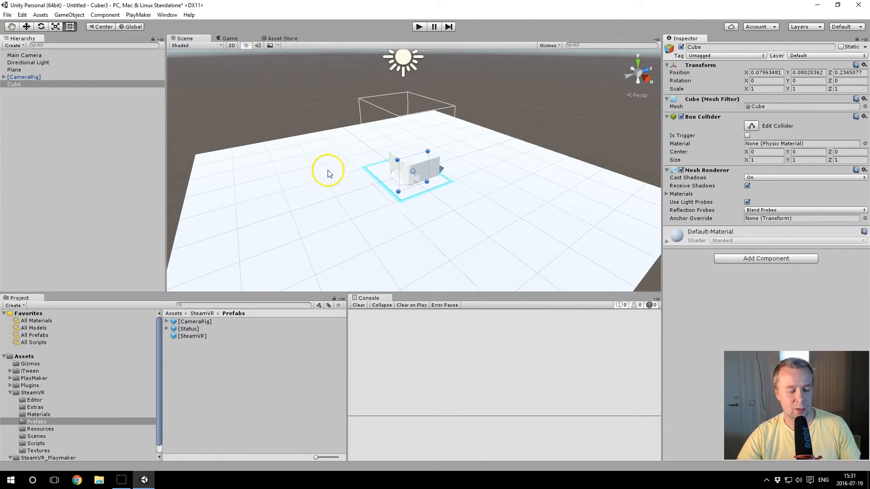
alt+drag(461, 170, 361, 195)
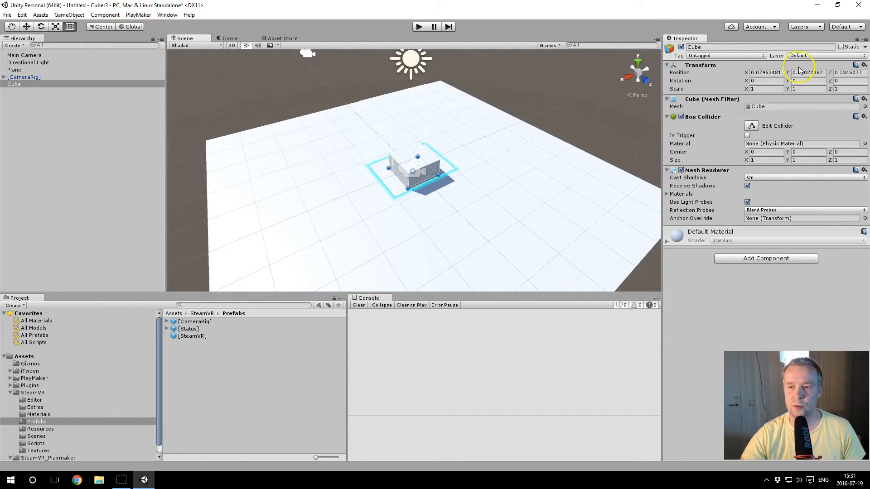
click(866, 65)
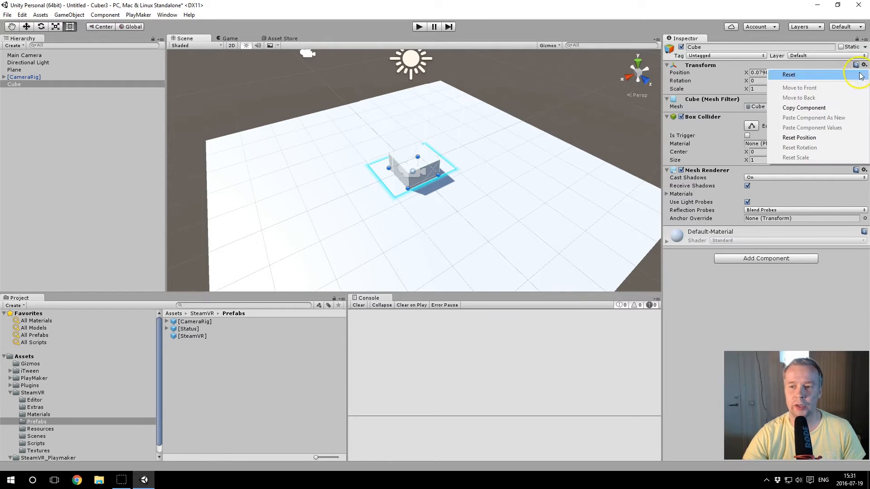
click(804, 75)
Step: Set the cube's scale to 0.2 on the X, Y and Z axes
alt+drag(340, 193, 412, 176)
scroll(410, 174, up, 7)
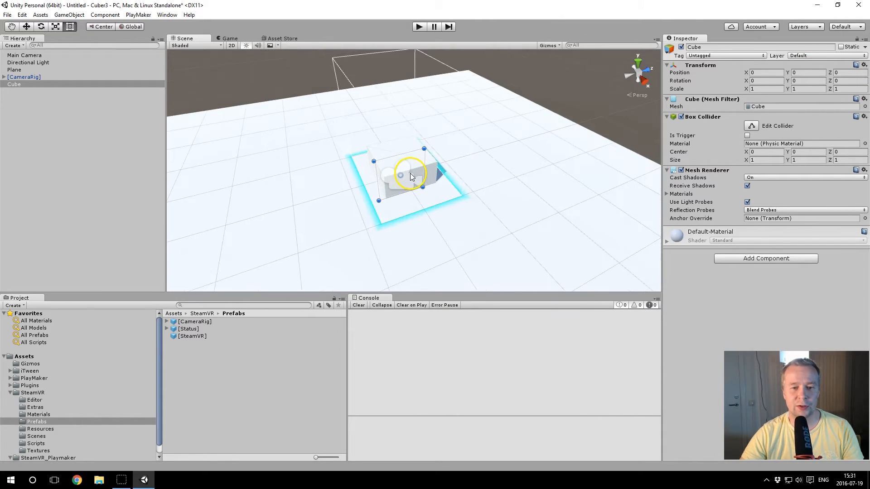
alt+drag(318, 196, 523, 185)
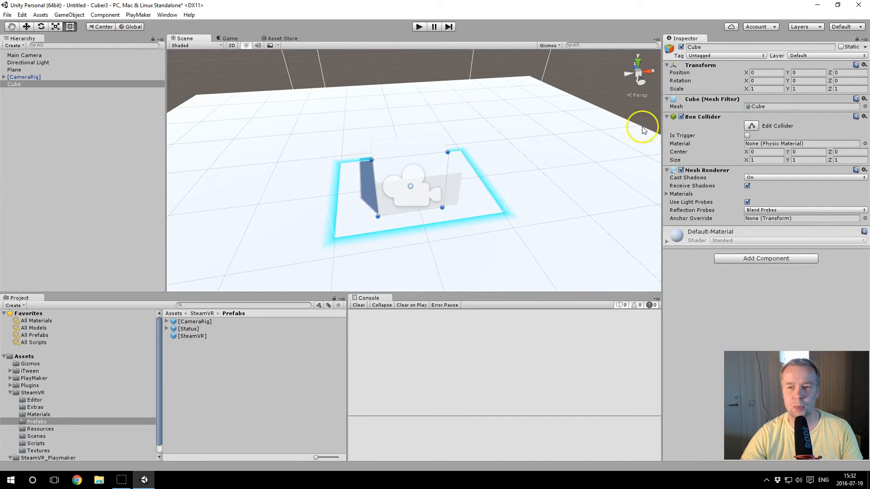
click(751, 89)
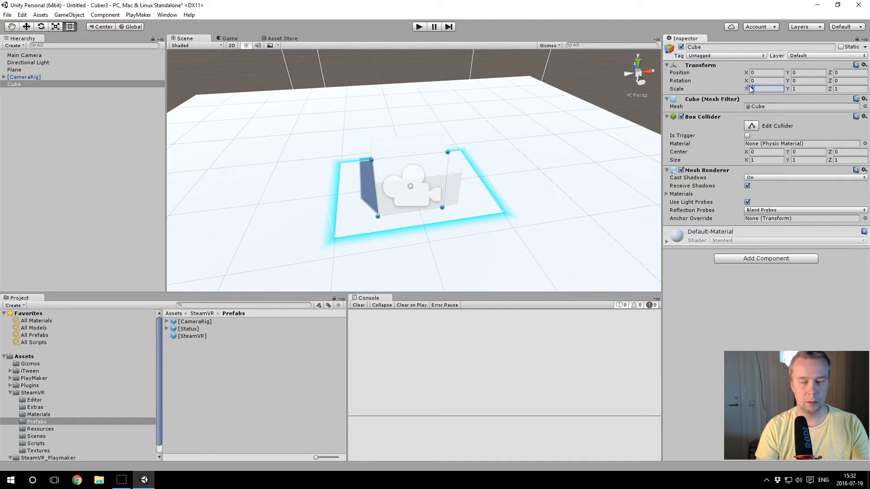
text(.2)
click(798, 88)
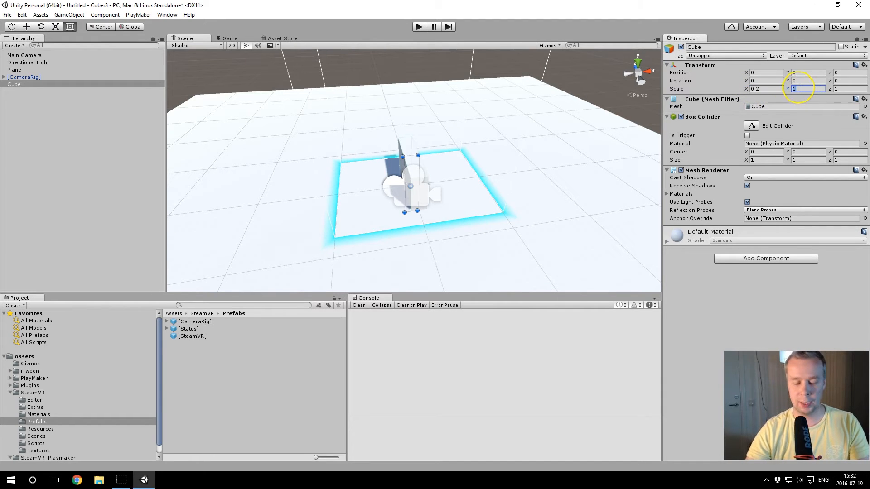
text(.2)
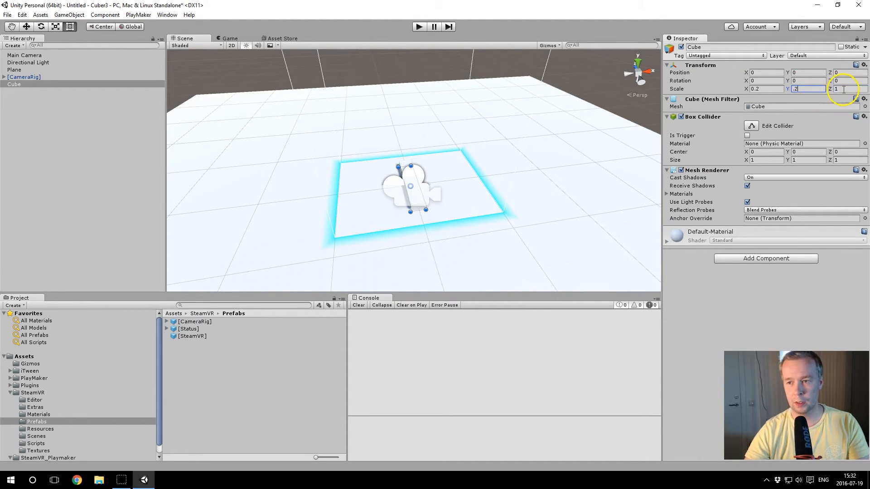
text(.2)
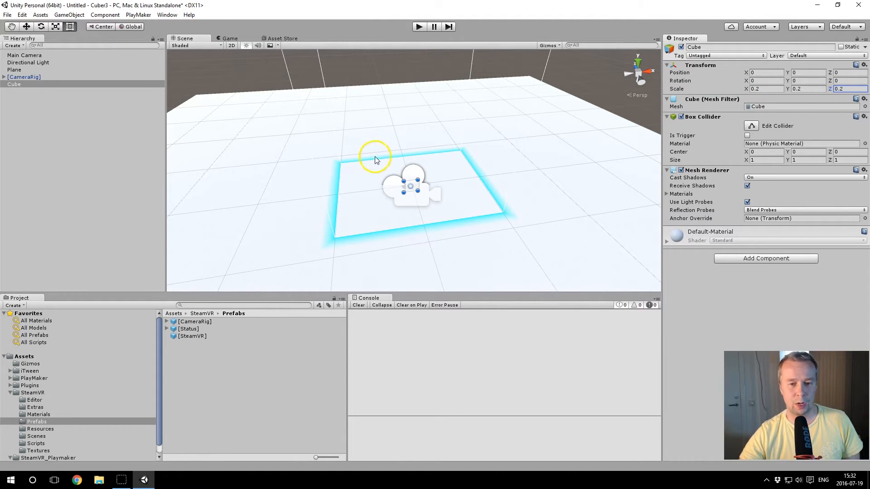
Step: Reduce the size of the 3D gizmo icons in the scene view so they do not cover the small cube
mouse_move(439, 200)
alt+mouse_down()
mouse_move(407, 195)
mouse_move(363, 165)
mouse_move(440, 202)
alt+mouse_up()
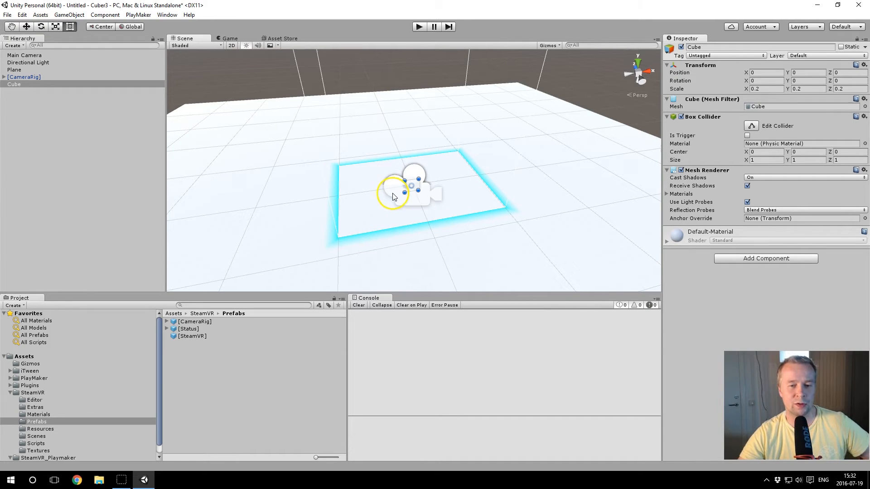
click(549, 46)
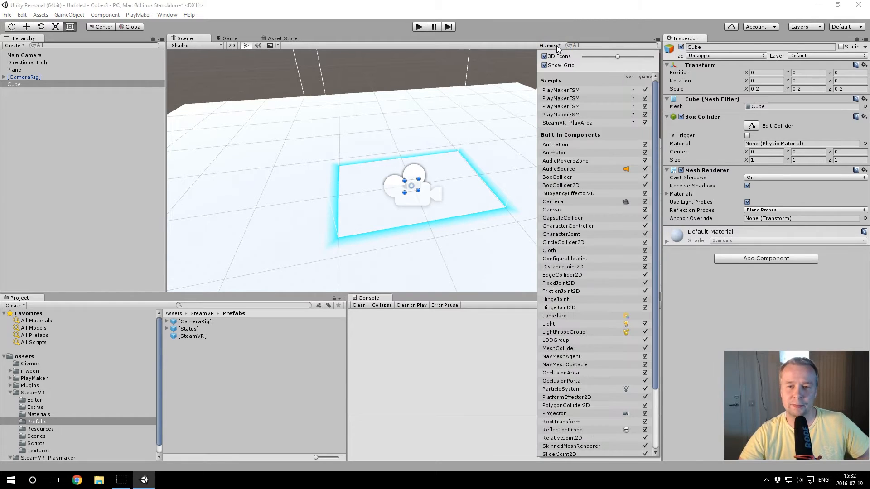
drag(618, 57, 611, 57)
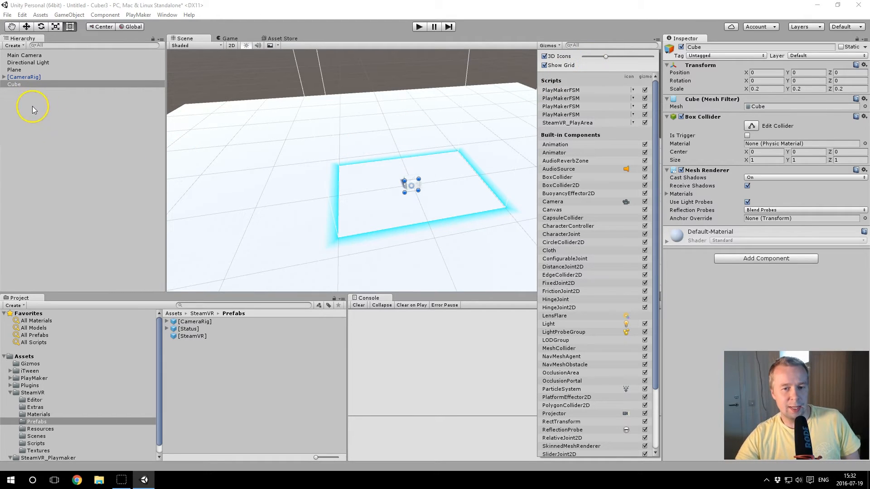
click(303, 164)
alt+drag(305, 166, 419, 160)
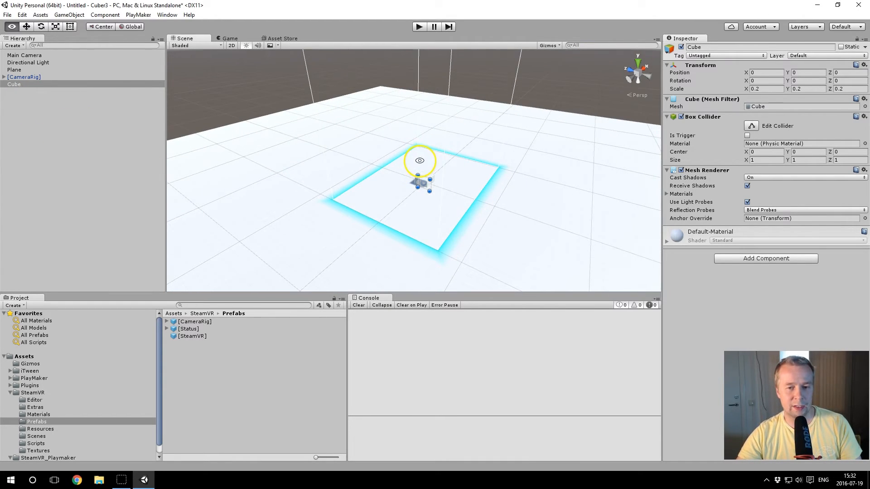
Step: Collapse the SteamVR and SteamVR_Playmaker folders and create a folder named 01_MY_ASSETS in the currently open Prefabs folder
click(9, 393)
click(10, 400)
click(10, 400)
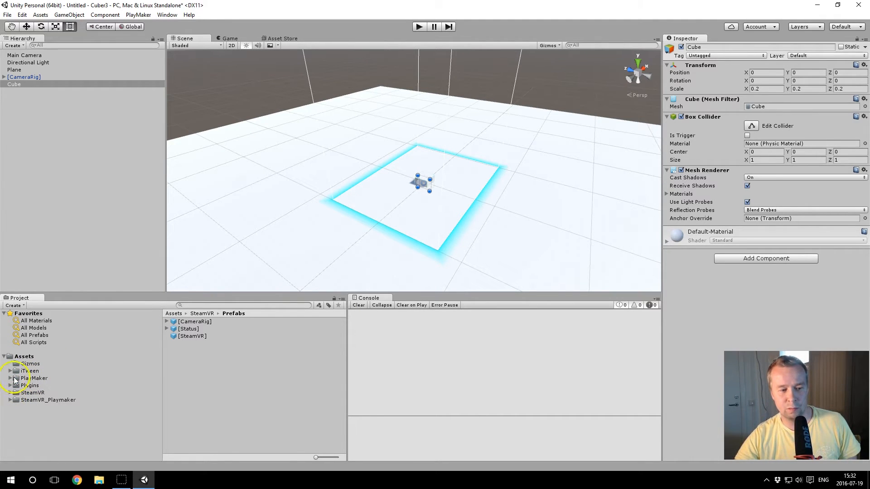
click(15, 305)
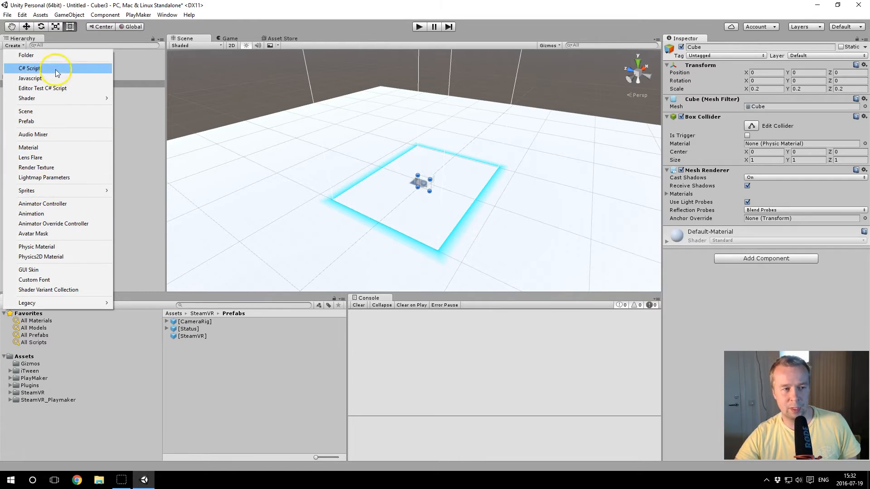
click(61, 58)
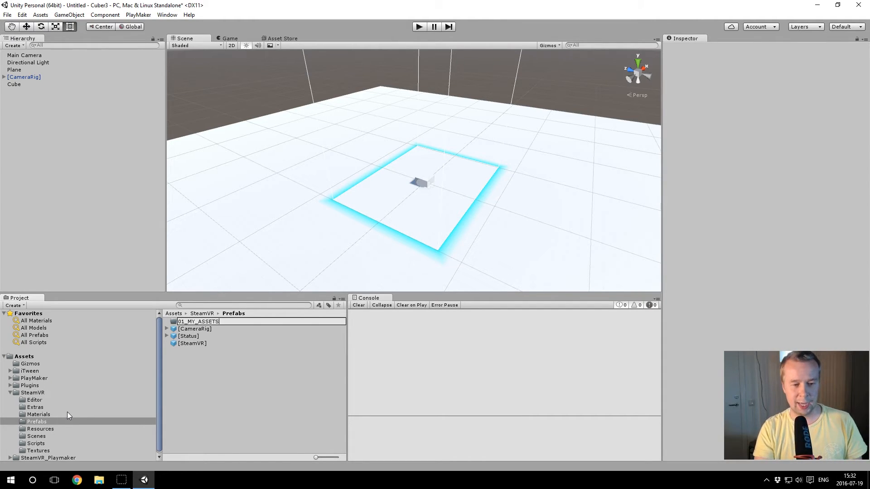
key(Return)
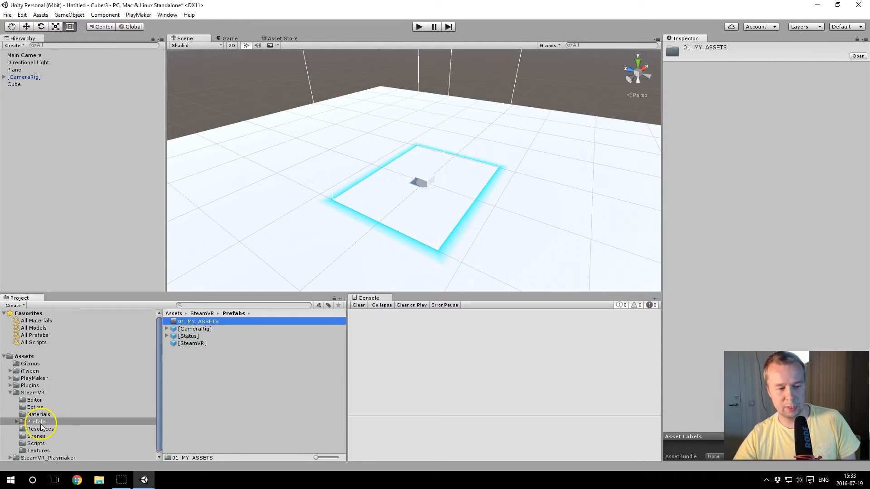
Step: Move the 01_MY_ASSETS folder from SteamVR Prefabs to the top-level Assets folder and collapse the SteamVR folder
click(17, 421)
drag(32, 430, 26, 358)
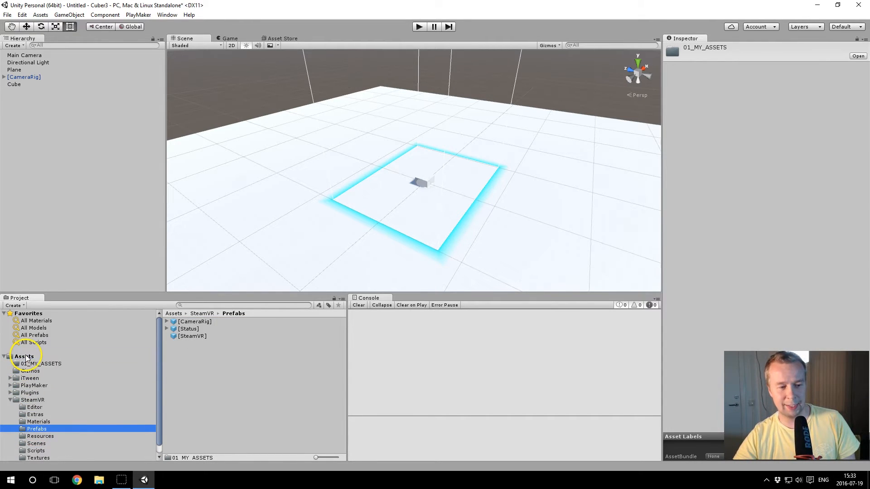
click(10, 400)
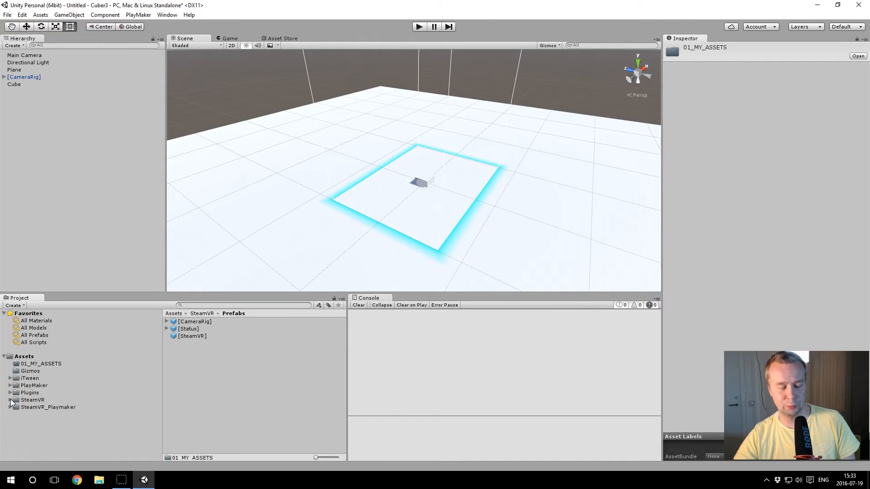
Step: Create a subfolder named Materials inside the 01_MY_ASSETS folder
click(44, 365)
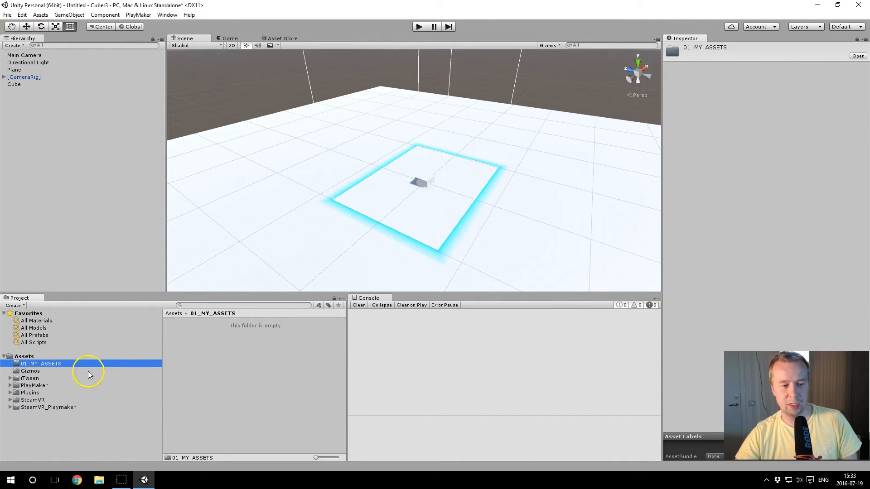
right_click(197, 349)
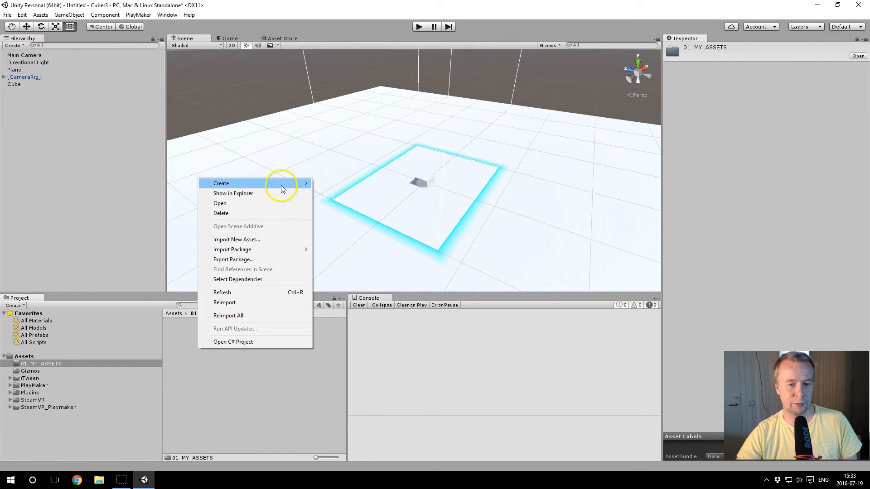
mouse_move(280, 185)
click(335, 183)
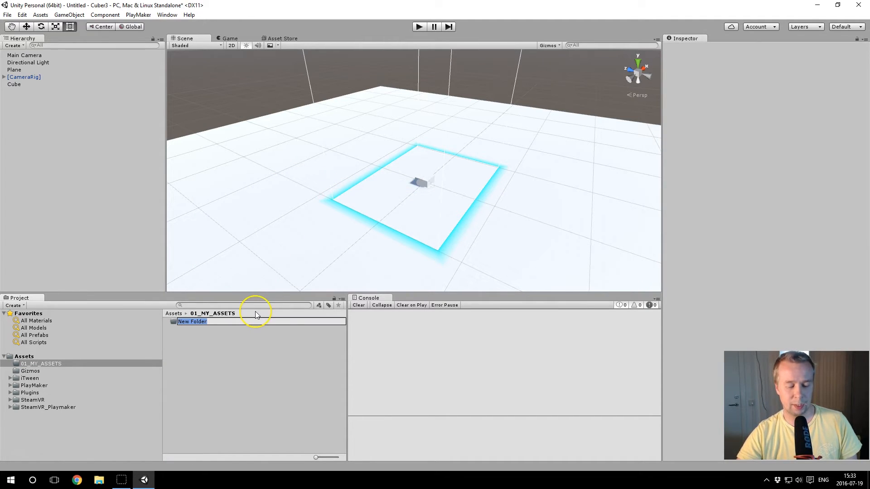
text(Mat)
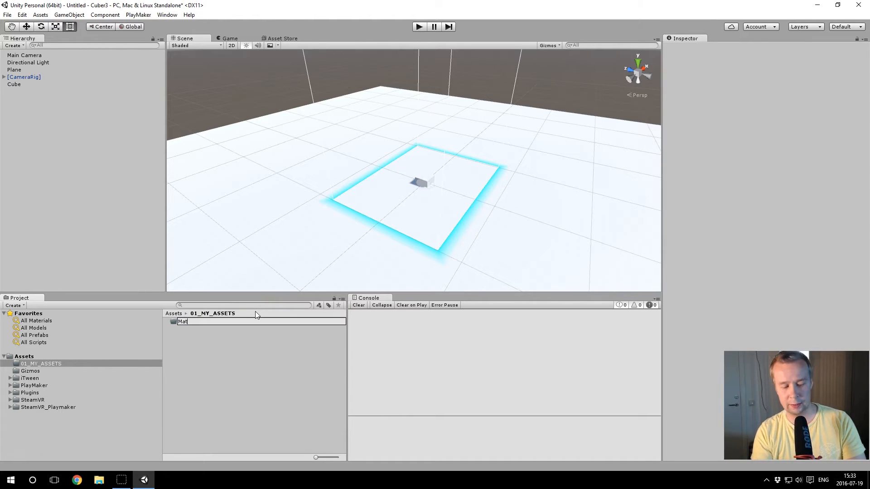
text(erials)
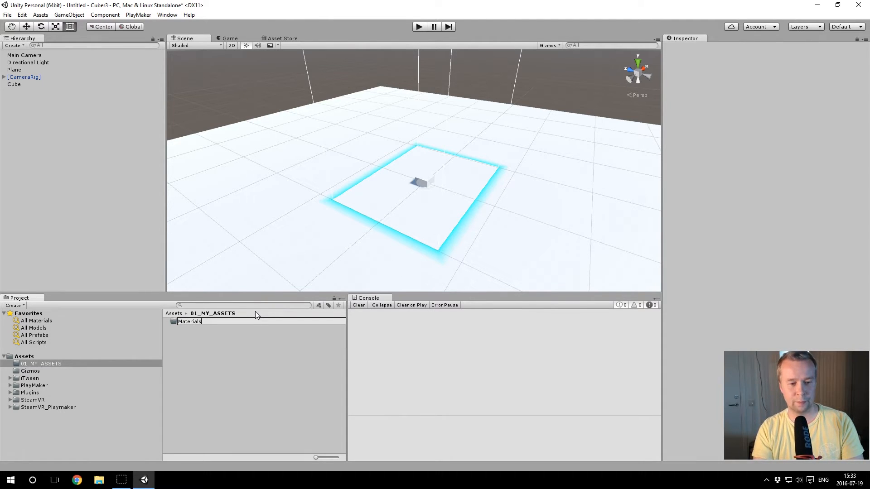
key(Return)
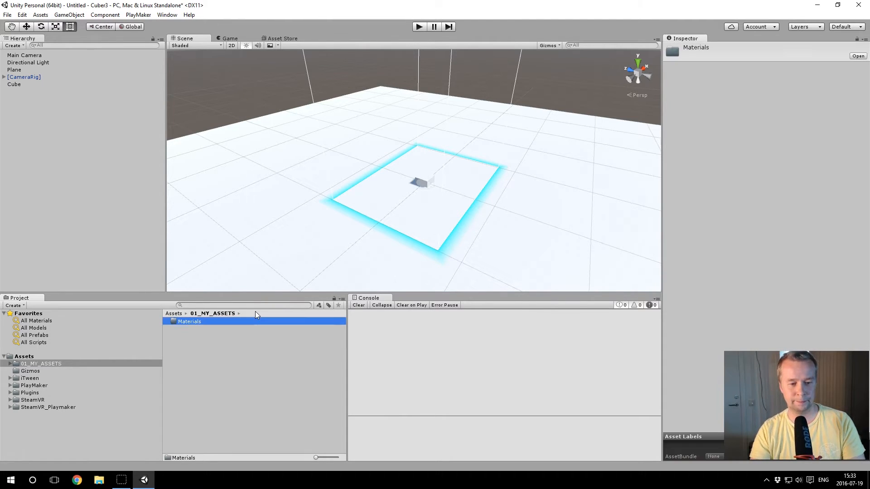
Step: Create a new material named EvilCube inside the Materials folder
double_click(193, 323)
right_click(195, 351)
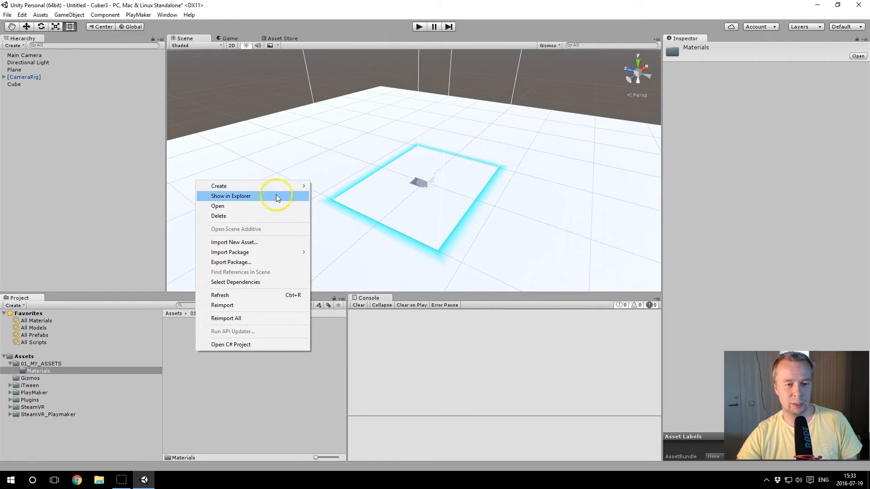
mouse_move(280, 187)
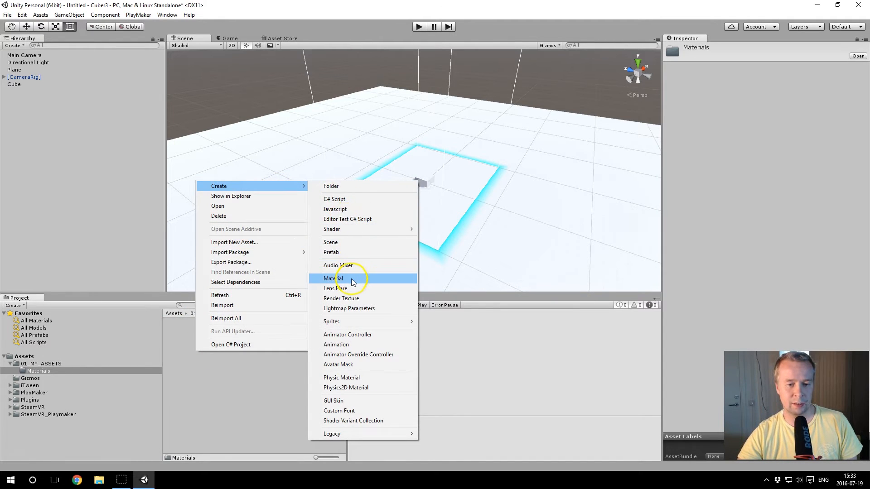
click(351, 279)
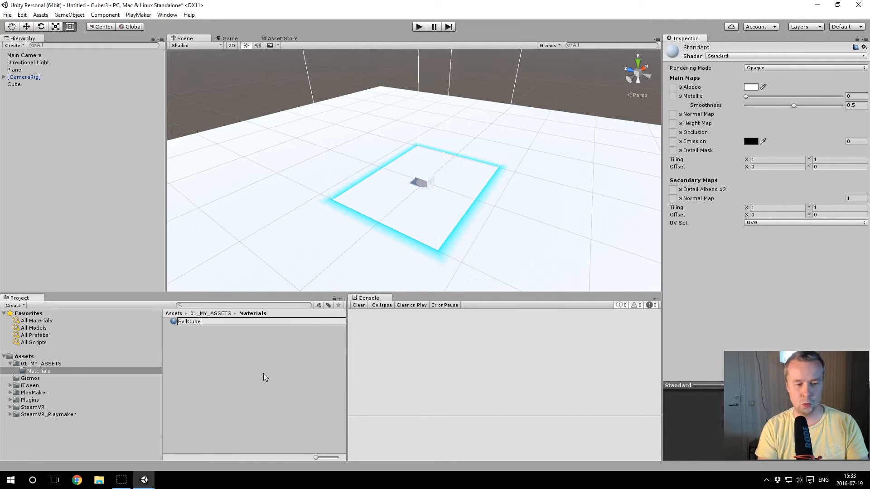
key(Return)
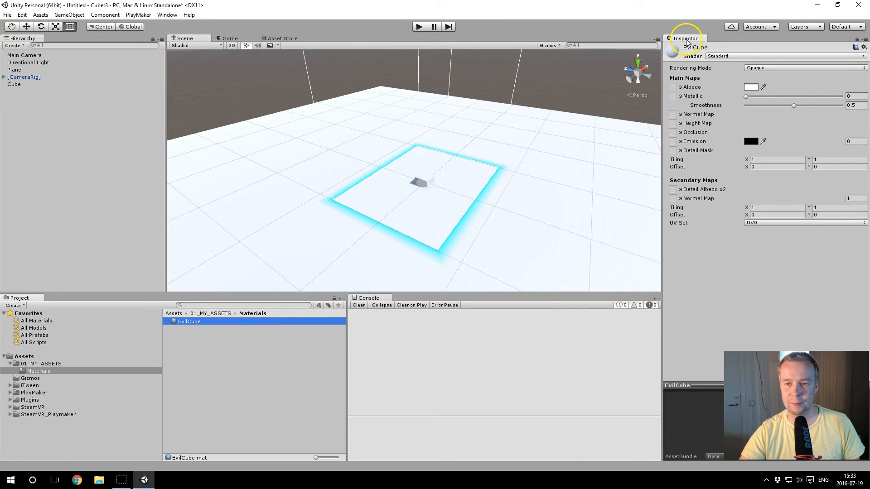
Step: Widen the Inspector and set the EvilCube material's albedo color to pure red (FF0000FF)
drag(662, 65, 634, 68)
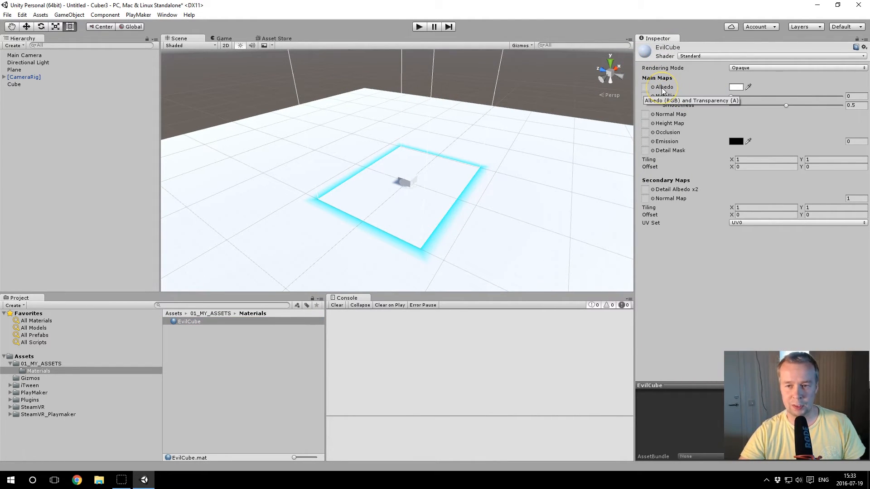
click(736, 87)
drag(510, 129, 518, 117)
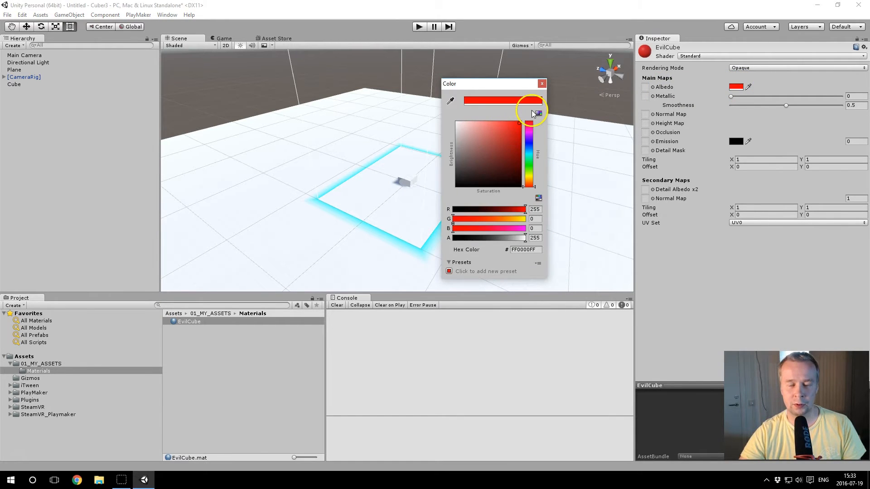
click(542, 84)
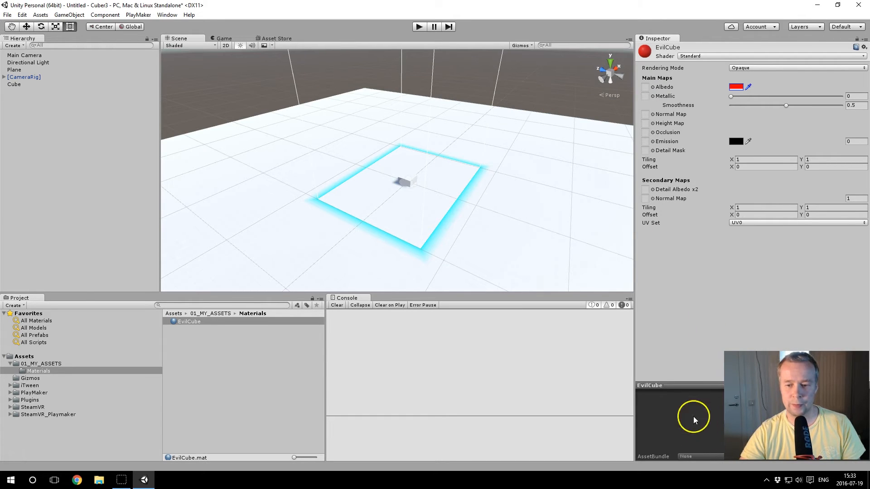
Step: Enlarge the EvilCube material preview and apply the material to the cube in the scene
drag(694, 383, 700, 310)
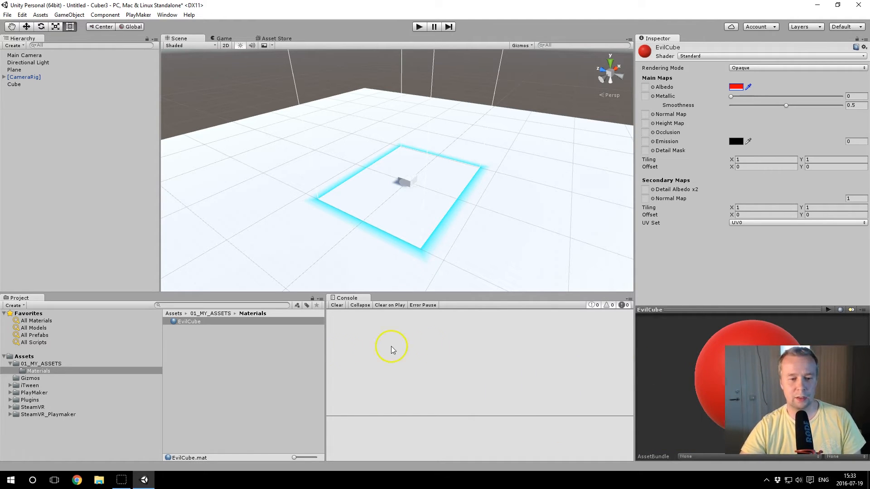
click(192, 325)
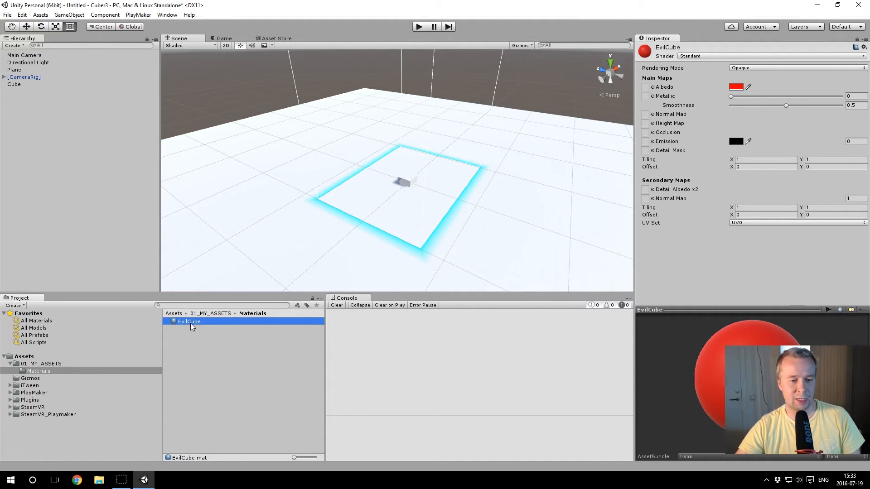
drag(192, 328, 403, 182)
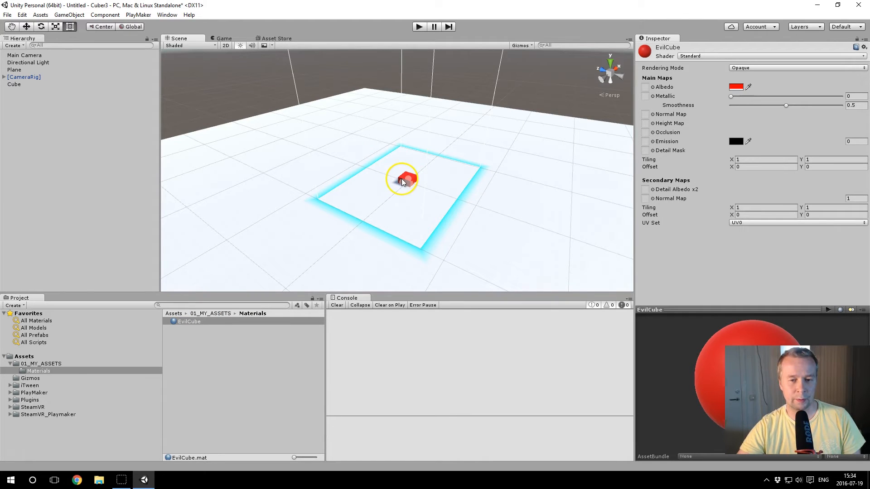
Step: Set the cube's Y position to 1 and activate the Move tool
click(37, 85)
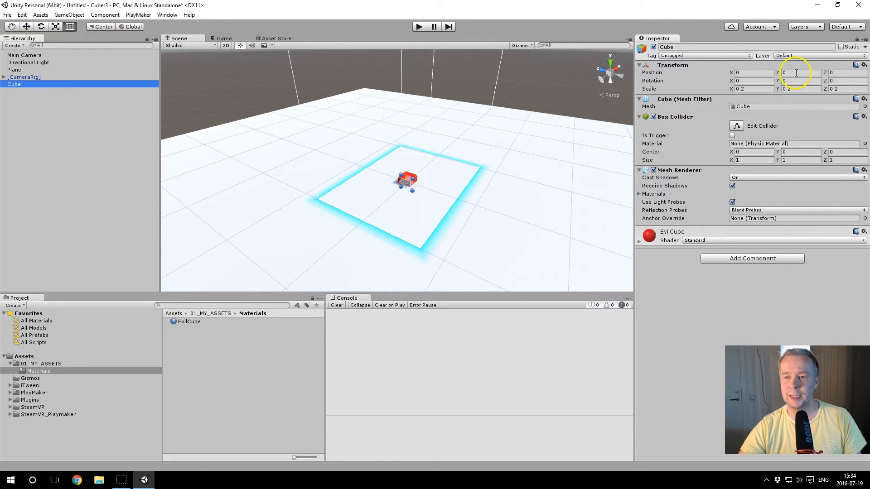
click(796, 72)
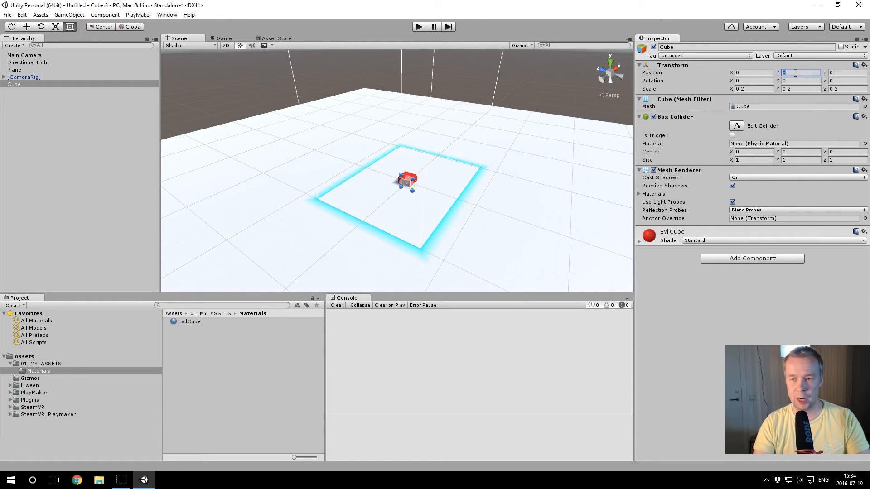
text(1)
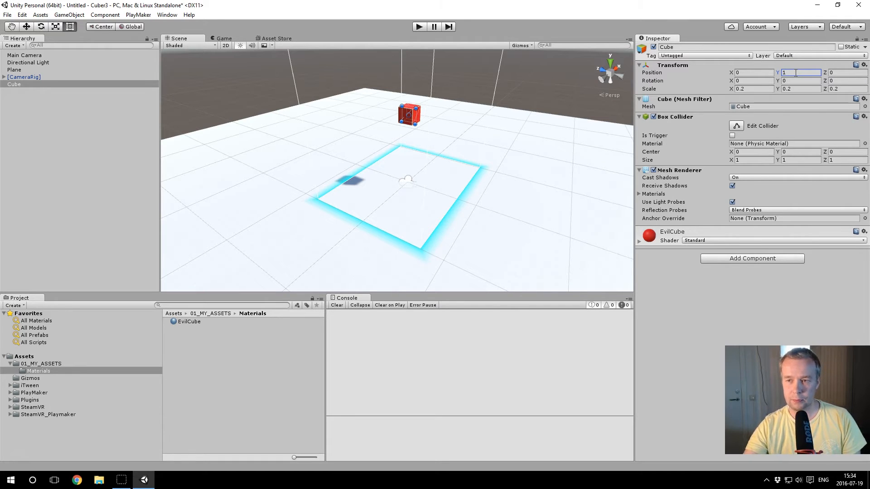
alt+drag(402, 161, 491, 184)
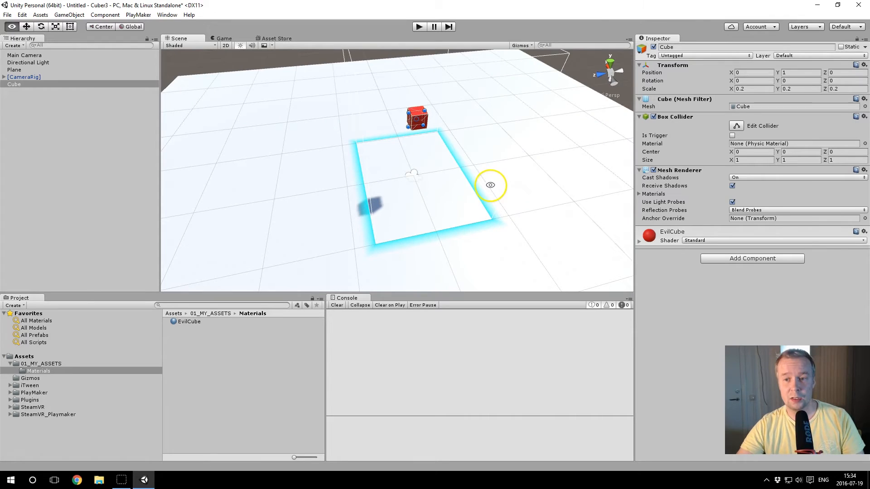
click(26, 26)
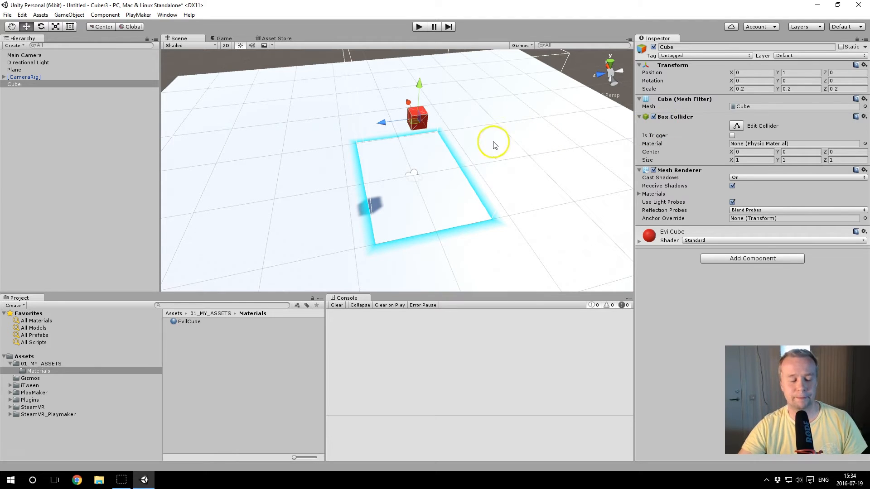
alt+drag(349, 151, 531, 135)
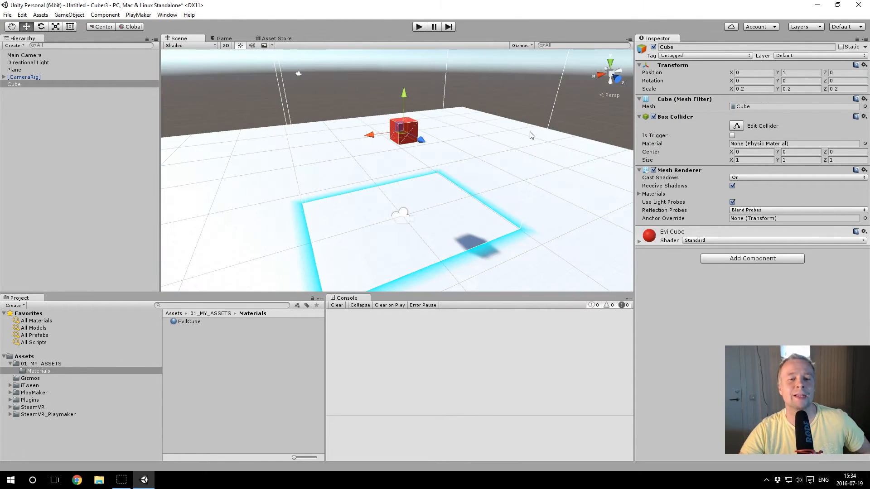
Step: Try reshaping the cube's Box Collider with its side handle and undo the collider edit
click(736, 127)
alt+drag(381, 145, 402, 135)
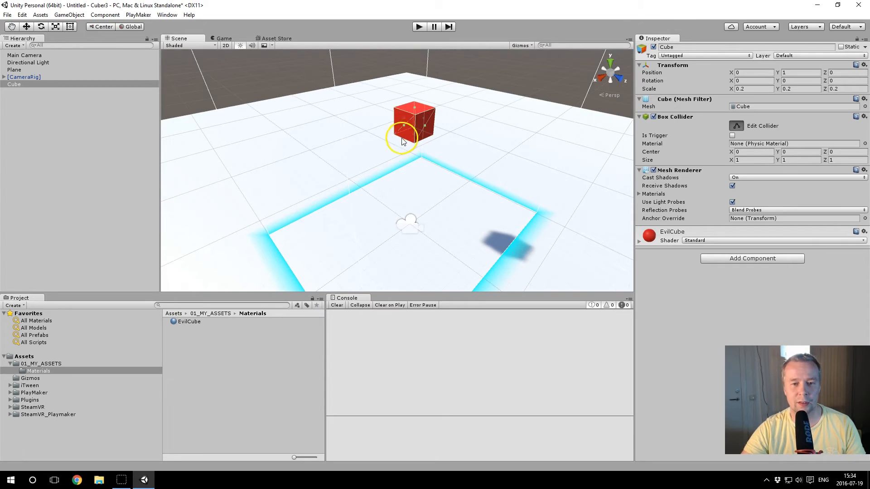
drag(424, 127, 495, 130)
key(ctrl+z)
key(ctrl+z)
alt+drag(507, 142, 432, 134)
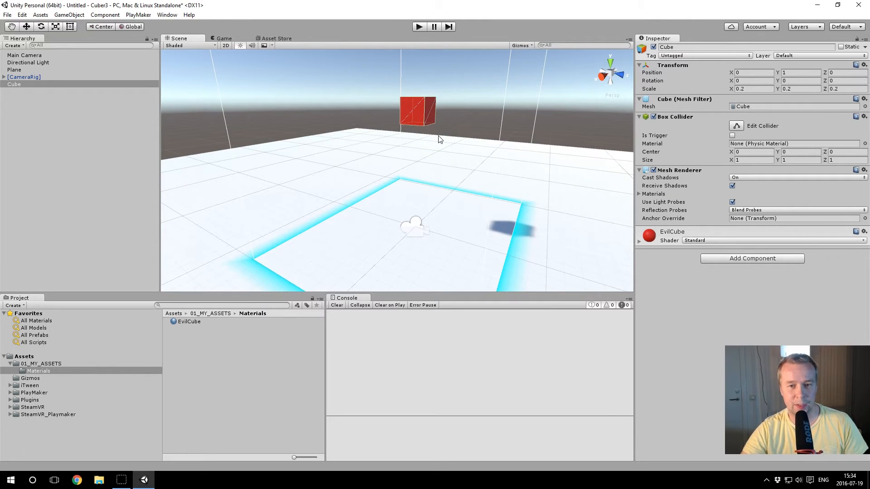
Step: Add a Rigidbody component to the cube
click(407, 119)
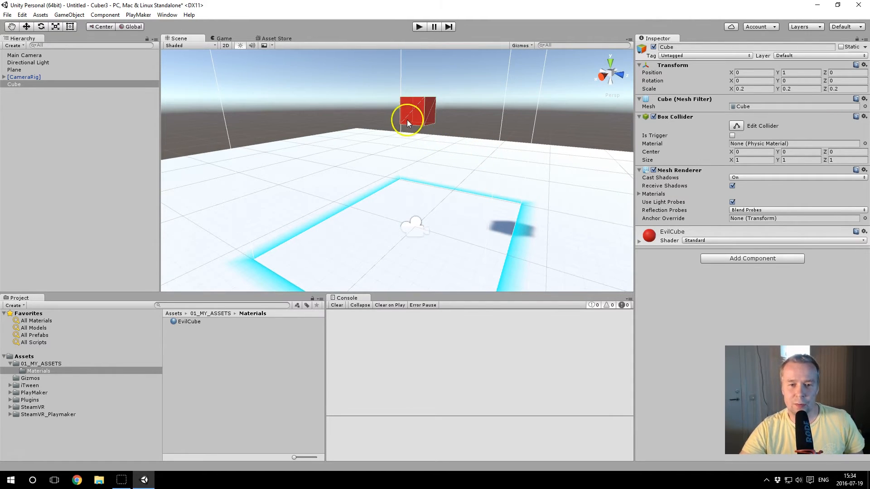
click(763, 260)
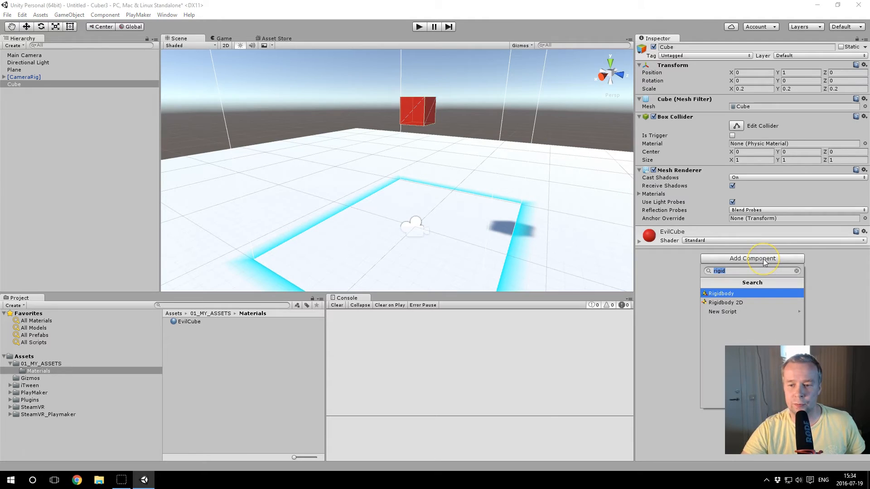
click(720, 270)
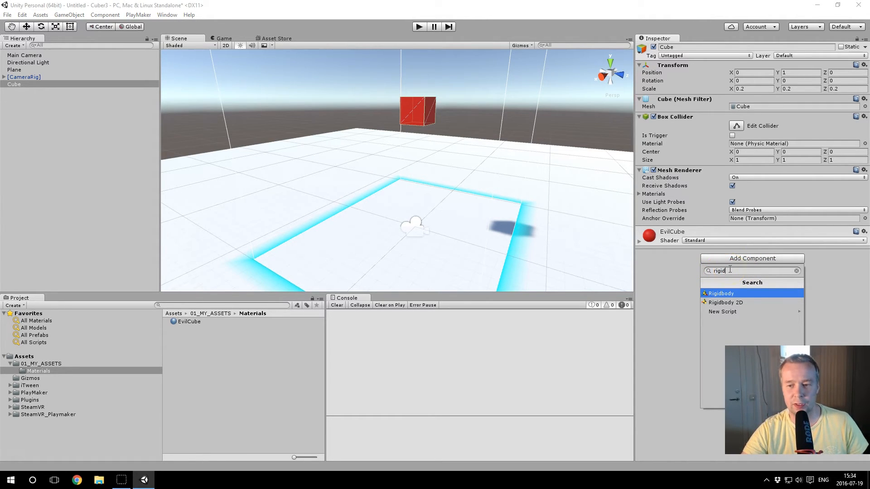
click(721, 293)
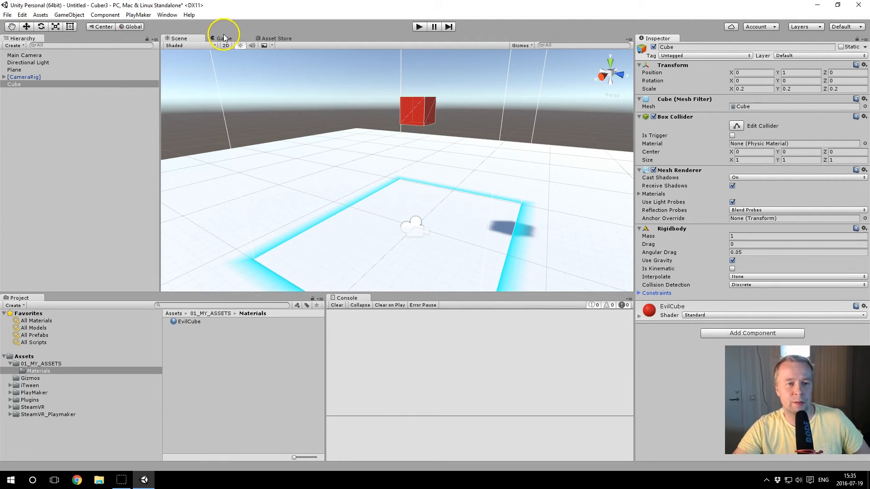
Step: Dock the Game view beside the Scene view and widen it
drag(227, 38, 593, 116)
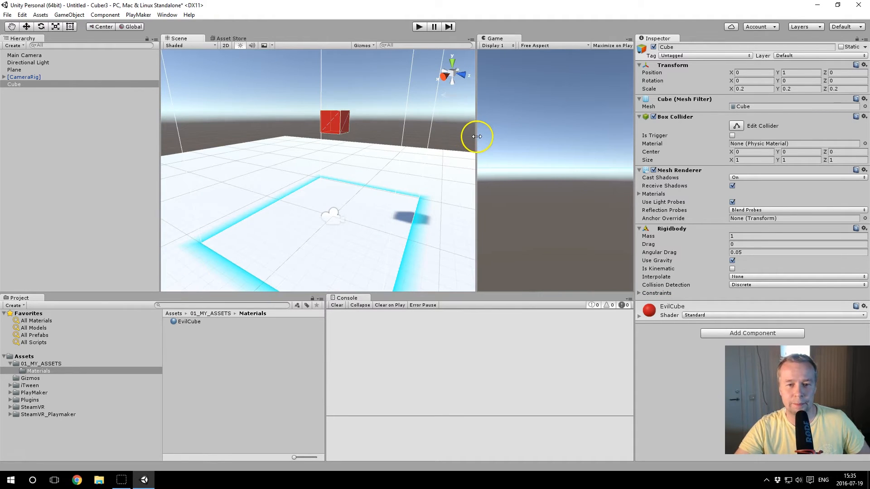
drag(477, 136, 440, 134)
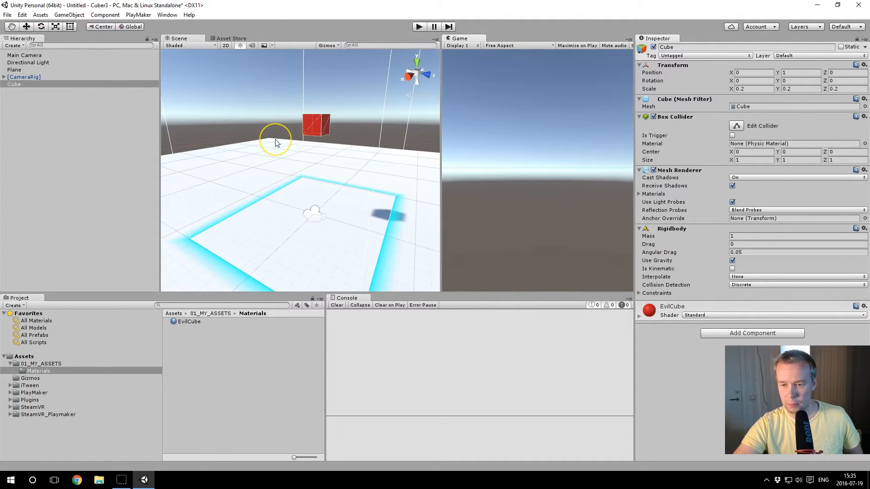
Step: Run the scene in play mode to test the cube's gravity, and stop it again
click(317, 123)
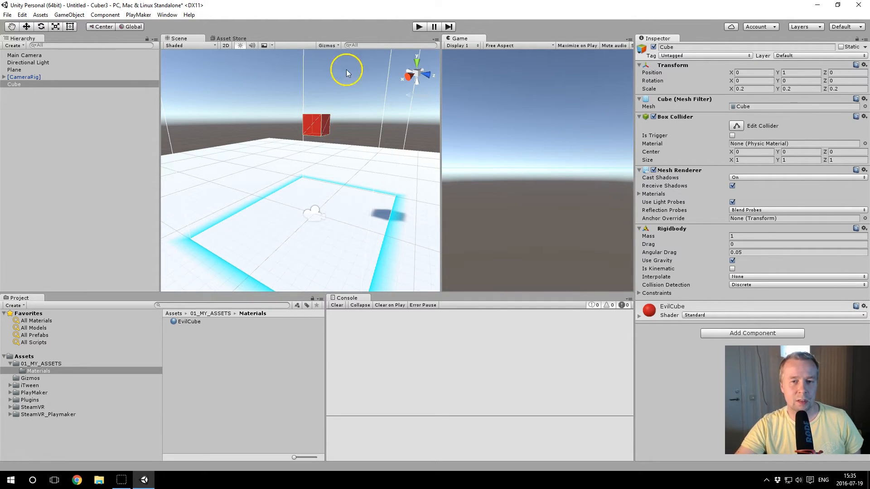
click(419, 26)
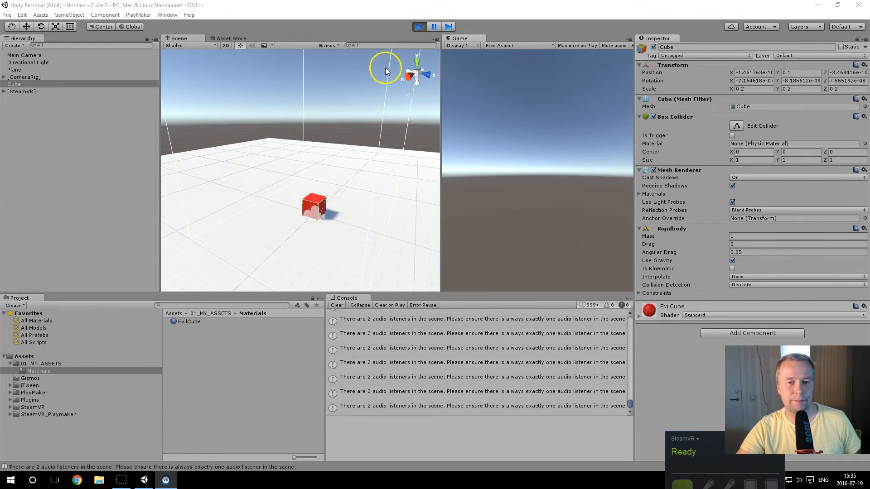
click(417, 26)
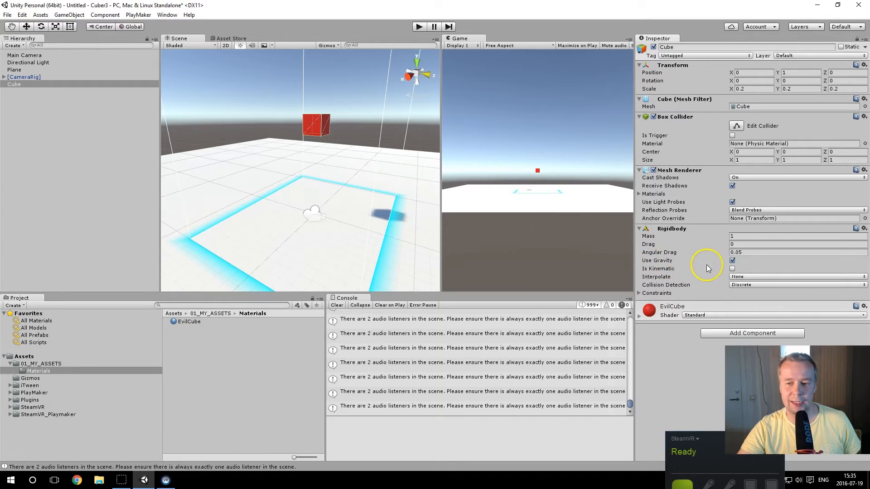
Step: Disable Use Gravity on the cube's Rigidbody and rename the cube object EvilCube
click(733, 261)
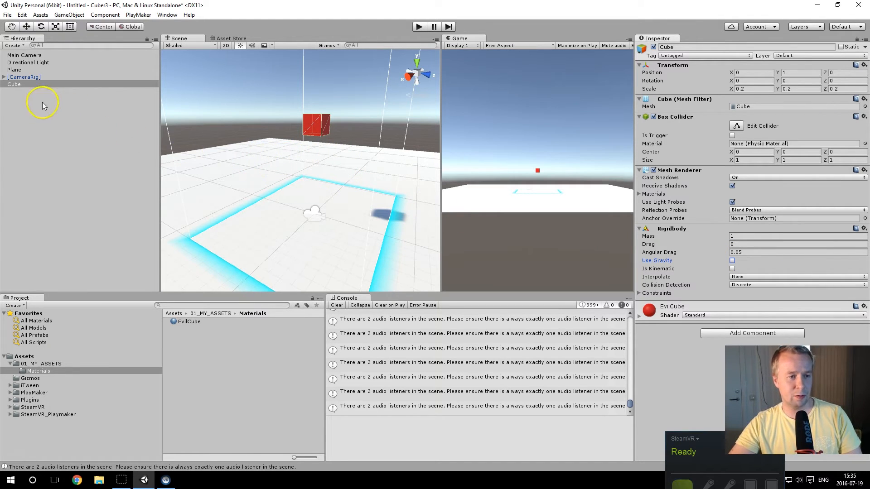
double_click(14, 85)
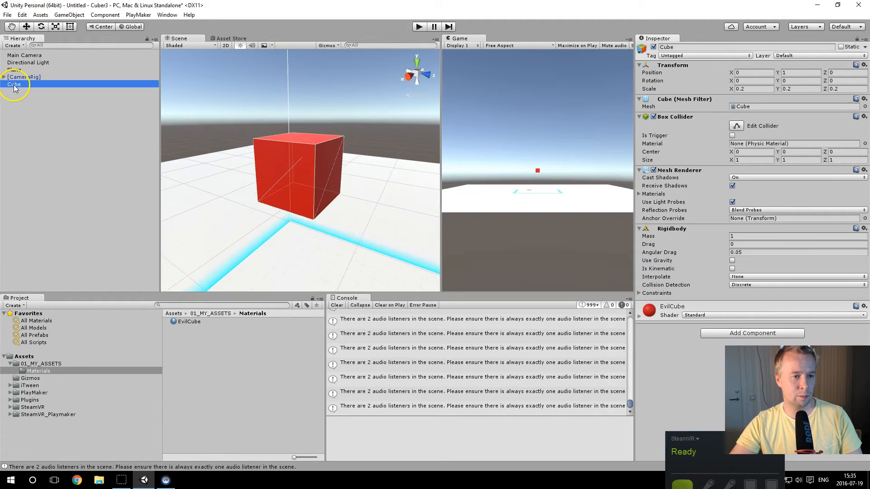
click(14, 85)
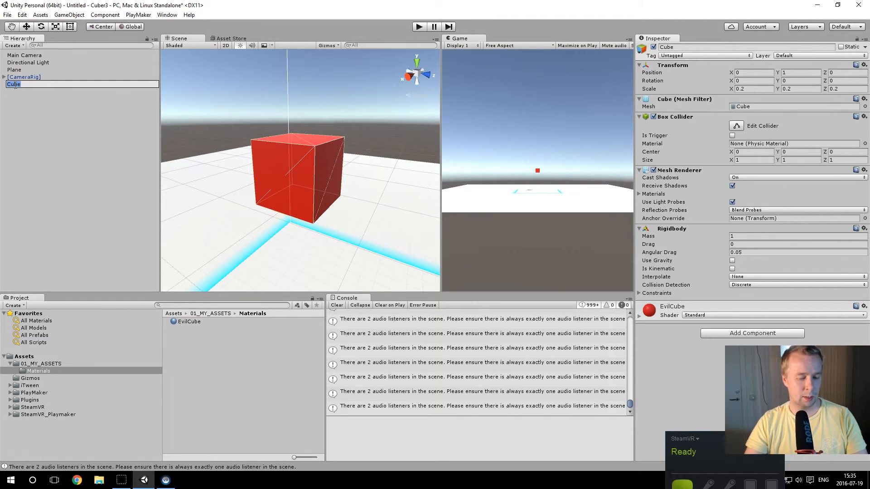
text(Evil)
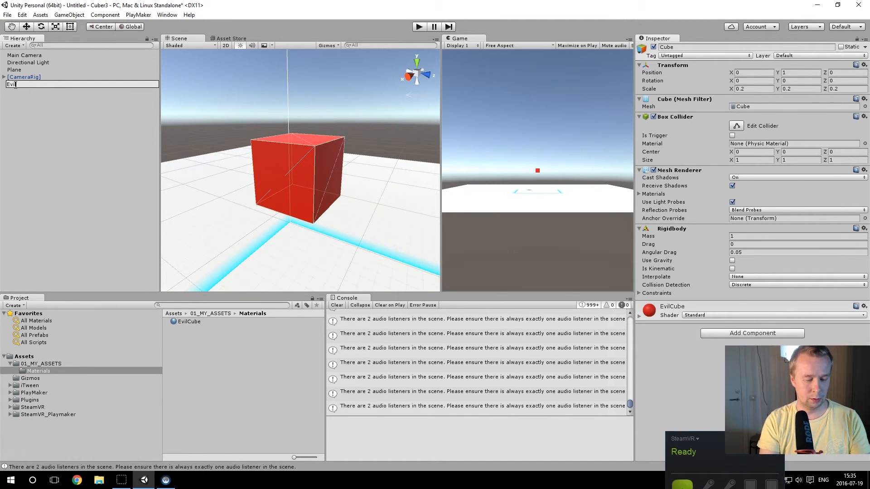
text(Cube)
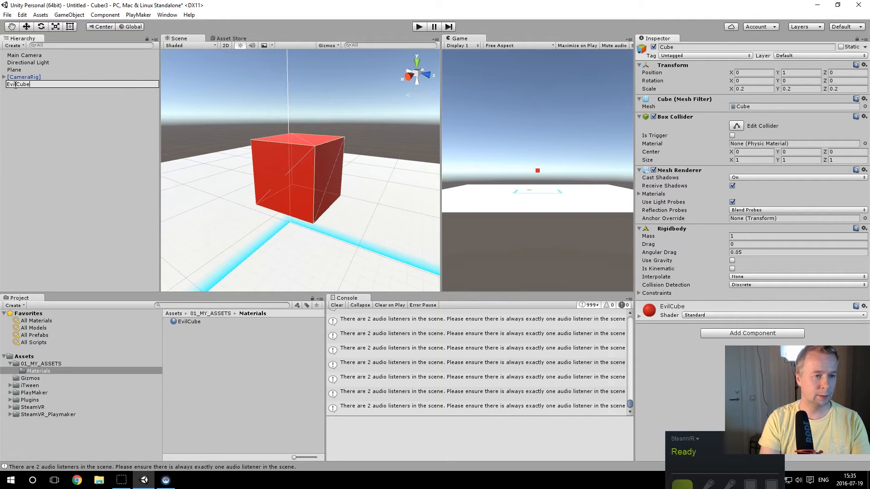
key(Return)
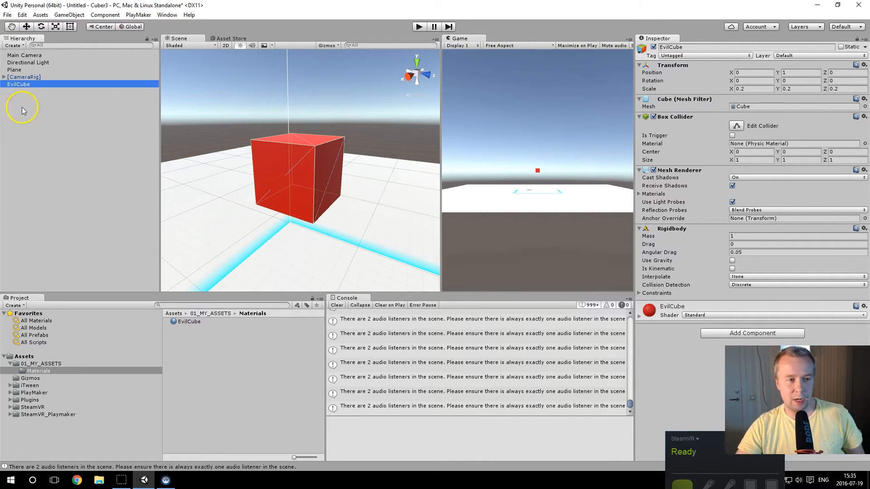
Step: Create a subfolder named Prefabs inside the 01_MY_ASSETS folder
click(51, 365)
right_click(197, 353)
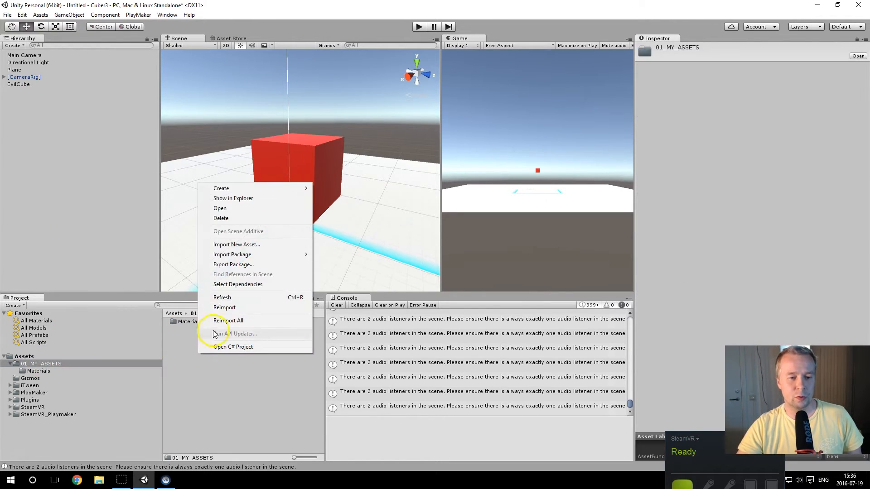
mouse_move(274, 189)
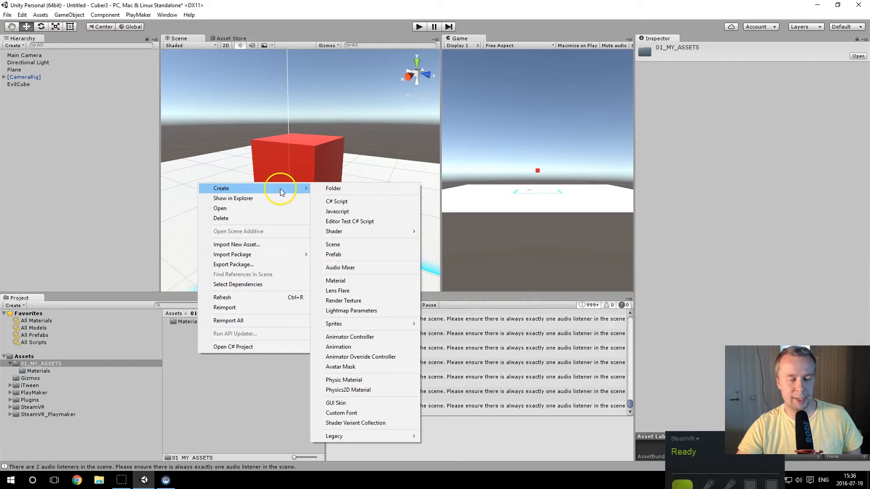
click(333, 189)
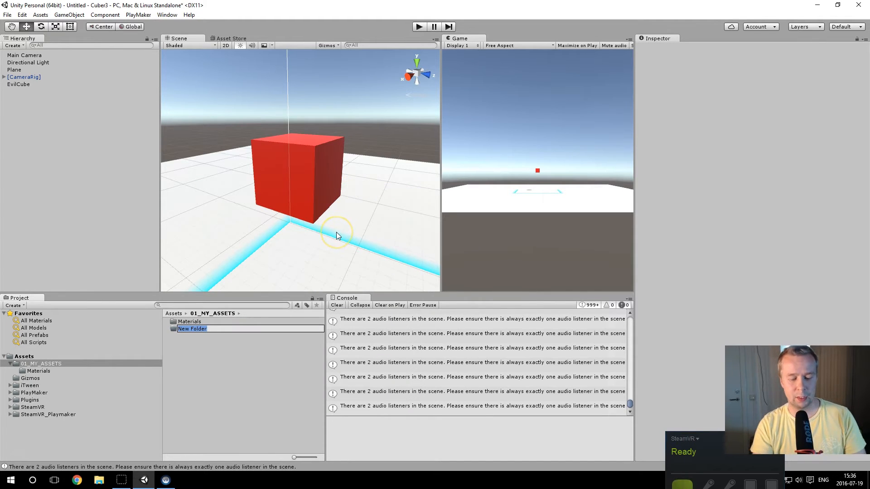
text(Prefabs)
key(Return)
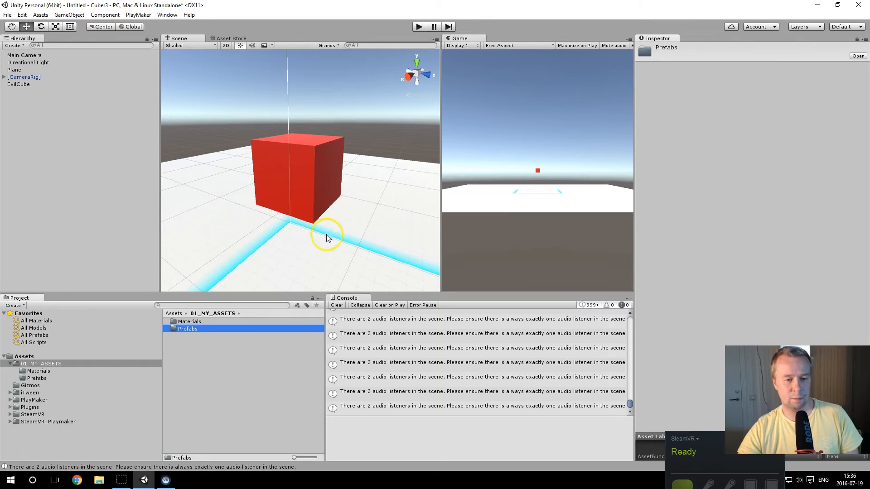
Step: Save the EvilCube scene object as a prefab in the new Prefabs folder
double_click(185, 330)
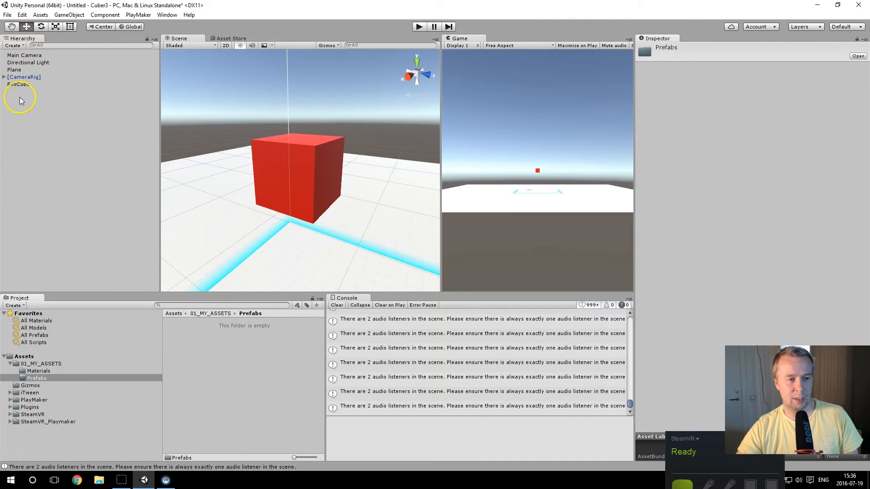
click(23, 85)
drag(23, 84, 223, 368)
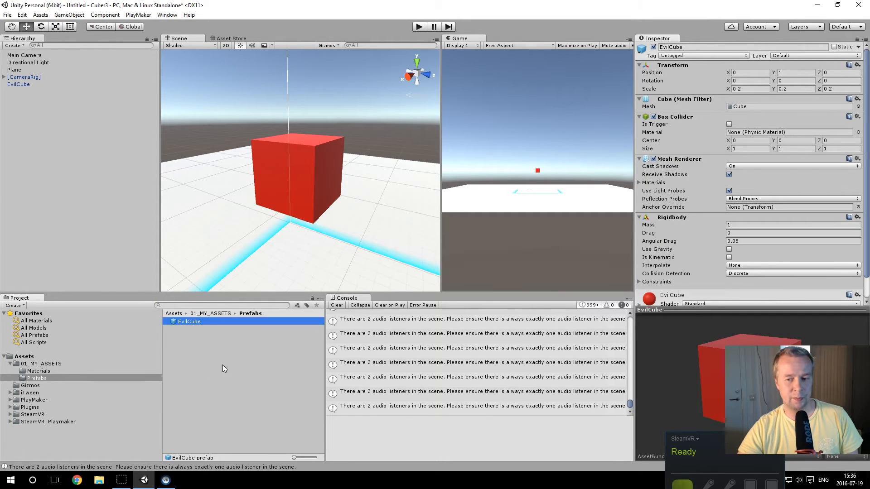
Step: Delete the EvilCube object from the scene hierarchy and clear the console messages
click(21, 85)
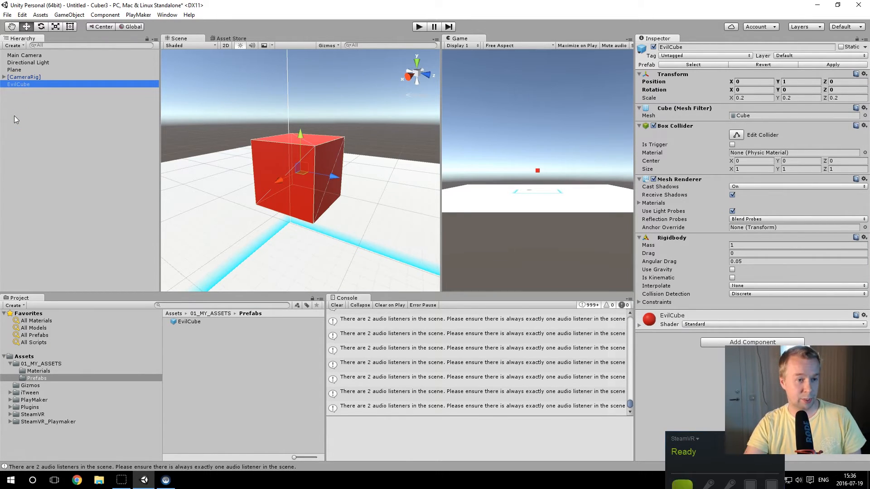
key(Delete)
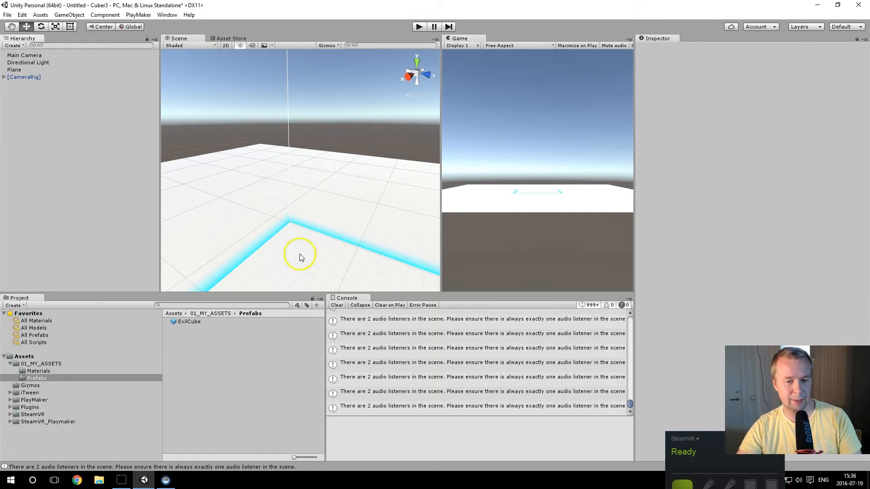
click(336, 306)
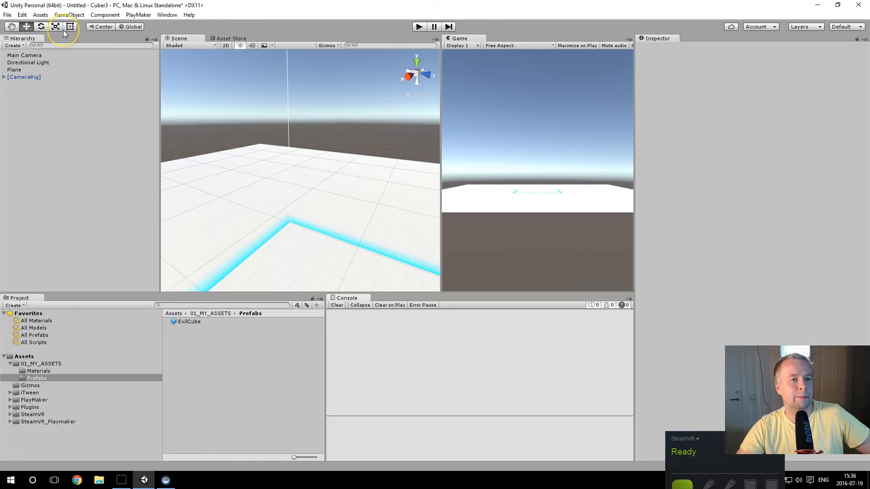
Step: Open the PlayMaker Editor, dismiss its welcome window, dock the editor beside the Console and enlarge its area
click(138, 15)
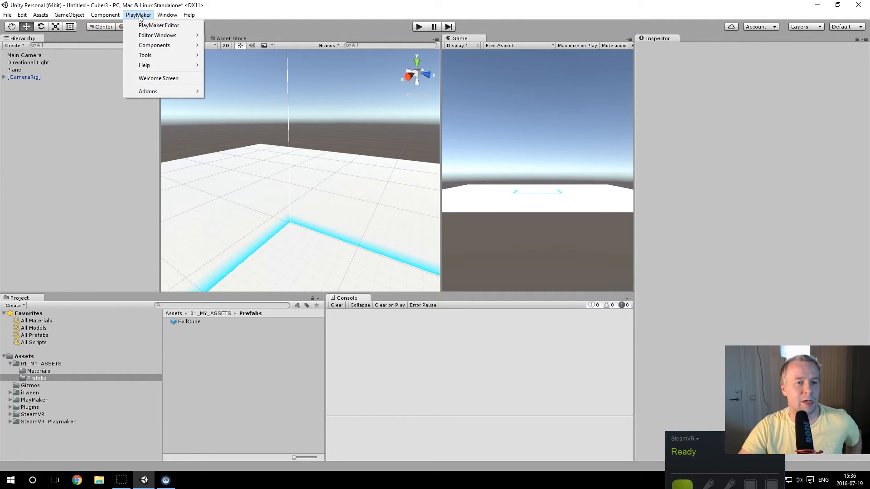
click(152, 25)
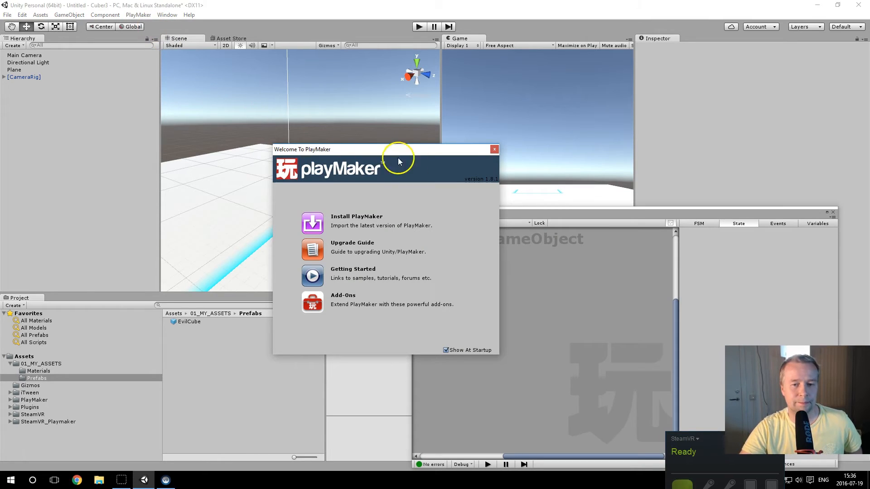
click(494, 150)
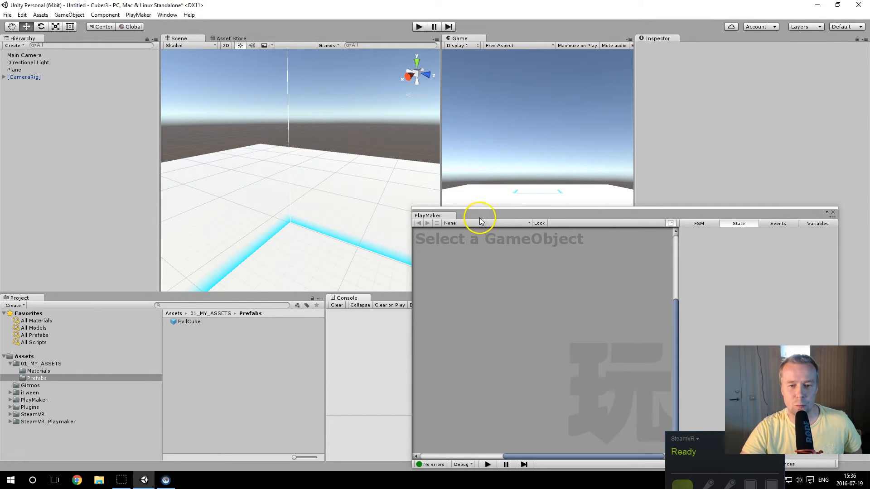
drag(440, 216, 393, 307)
drag(324, 330, 252, 334)
drag(345, 293, 339, 262)
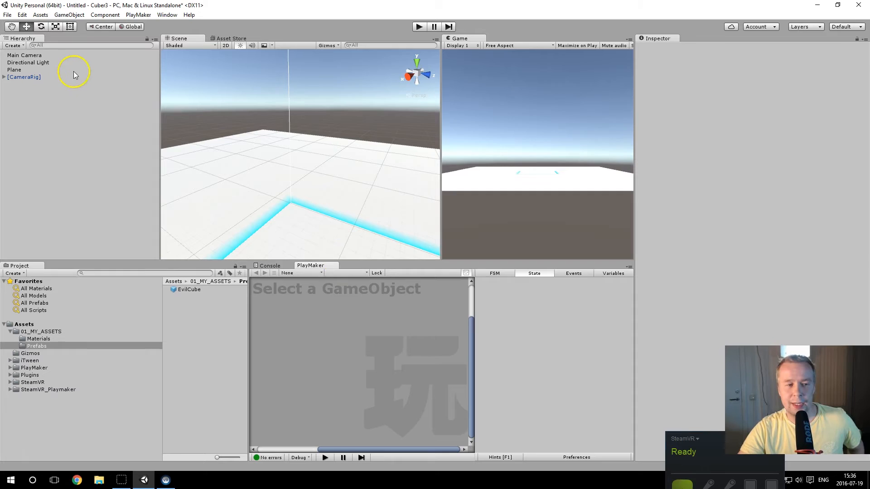
Step: Create an empty game object, reset its Transform and name it SpawnController
click(69, 15)
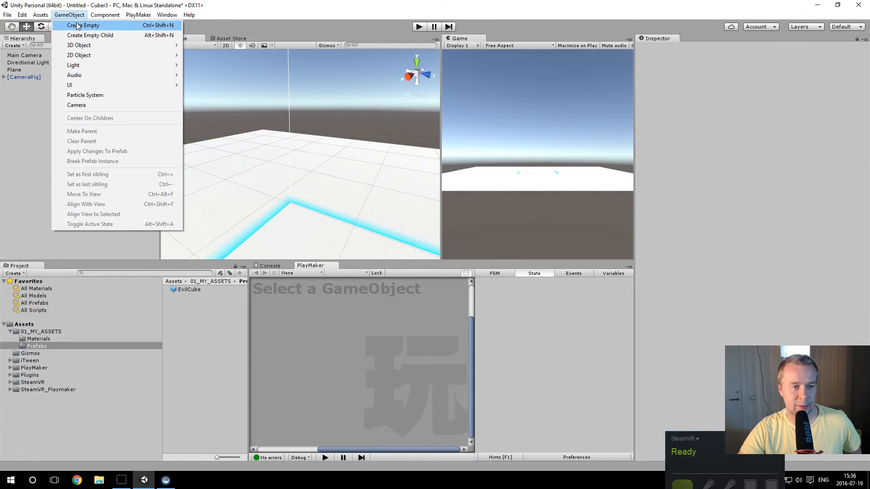
click(77, 25)
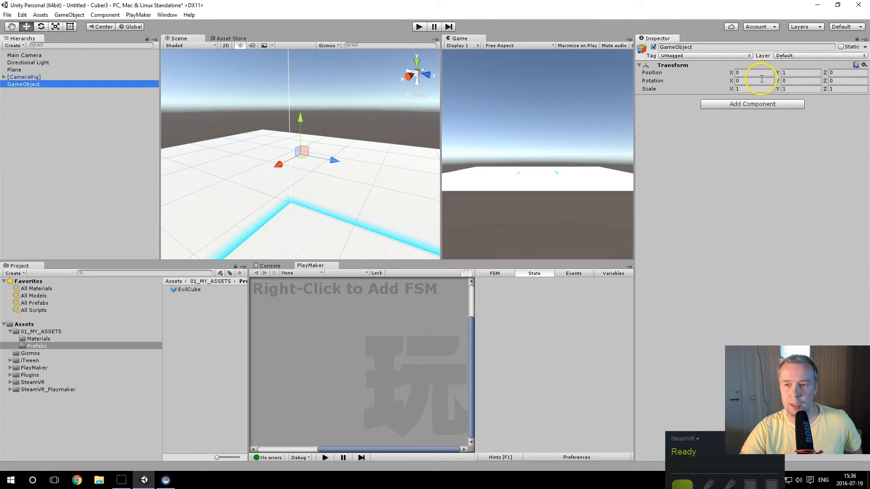
click(864, 65)
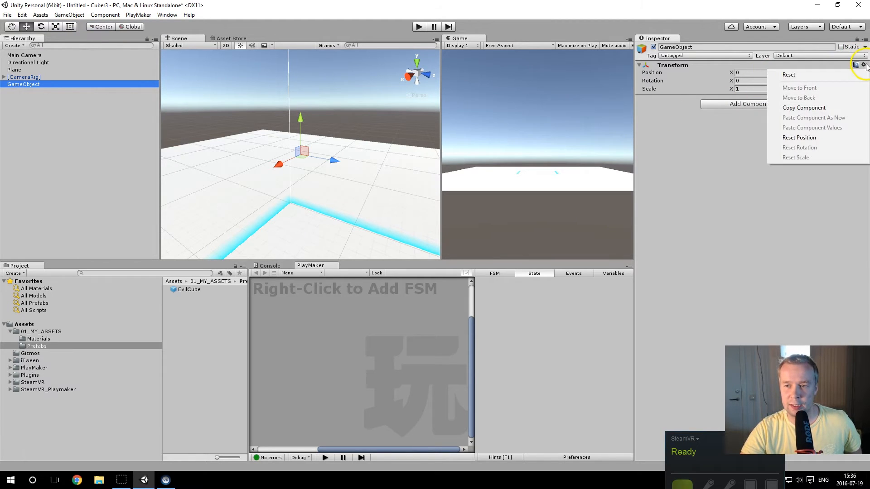
click(838, 74)
click(712, 47)
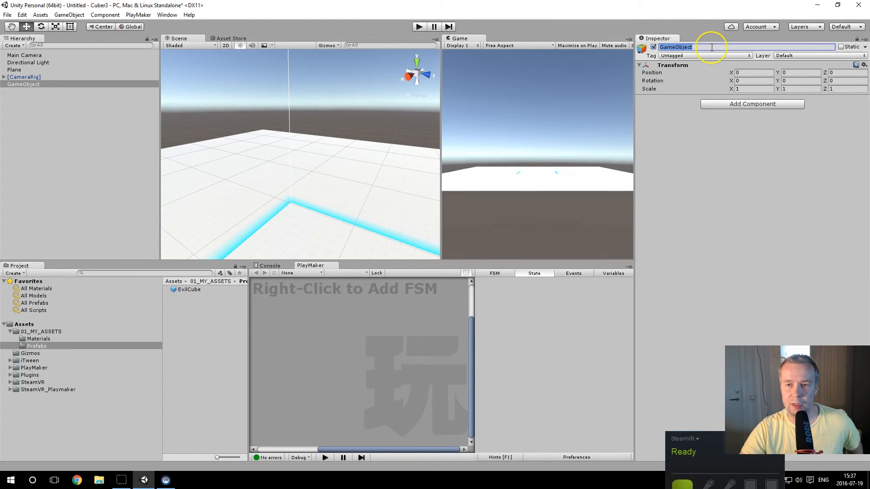
text(SpawnController)
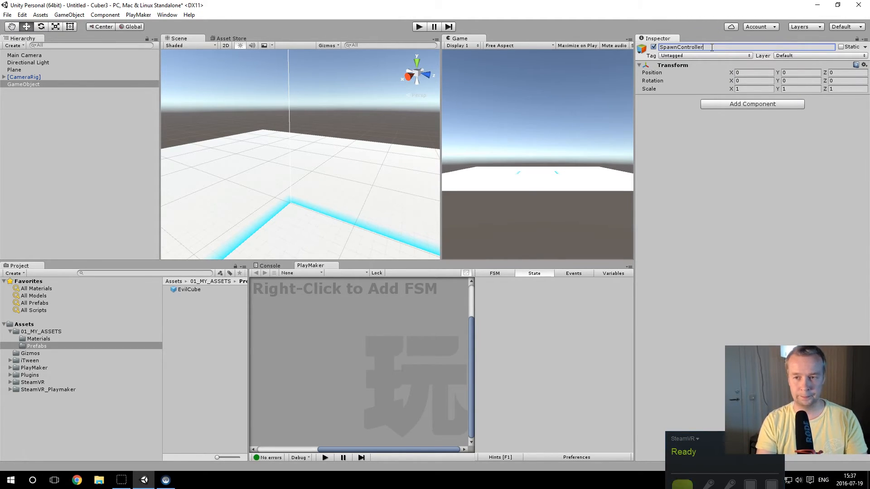
key(Return)
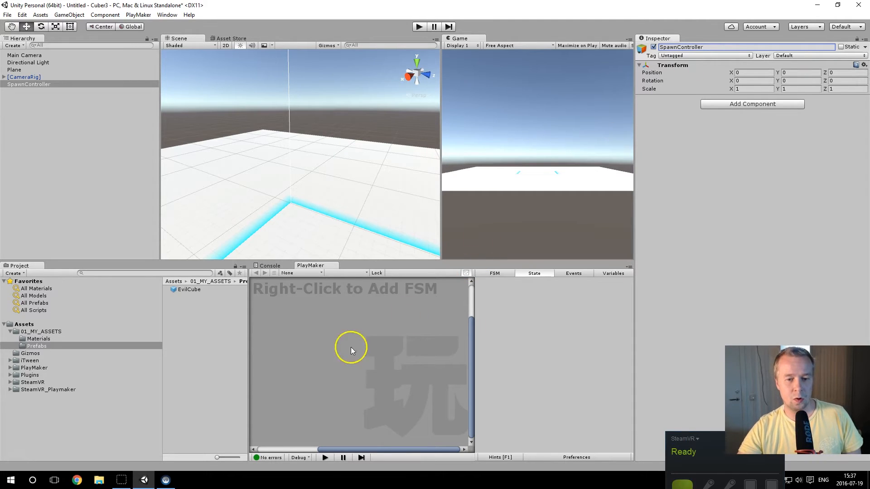
Step: Narrow the project folder tree, add an FSM to SpawnController and place a second state beside State 1
click(163, 346)
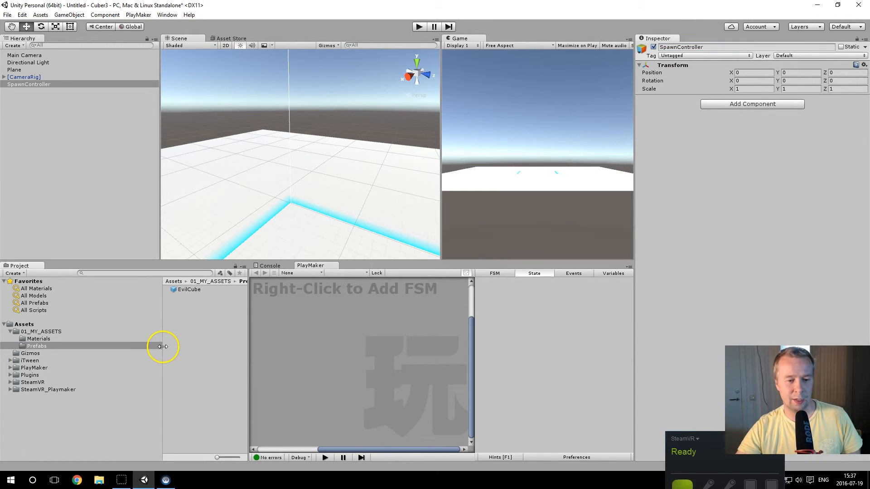
drag(163, 346, 131, 345)
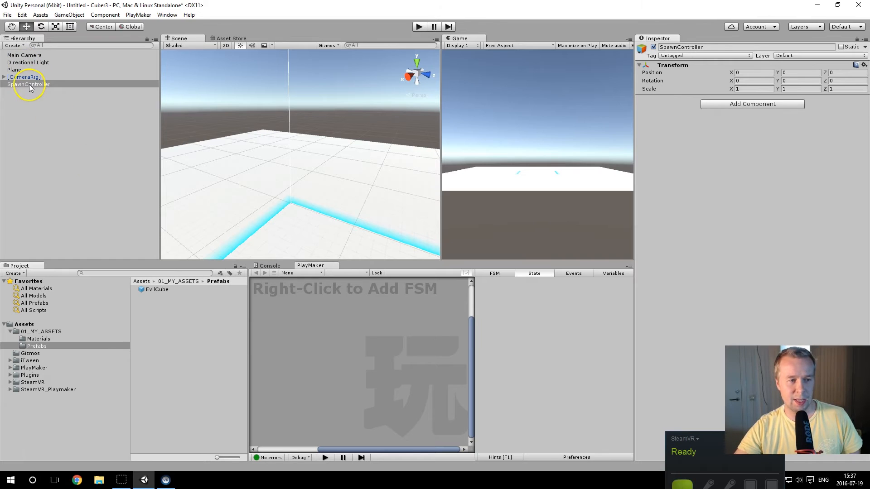
right_click(331, 342)
click(344, 345)
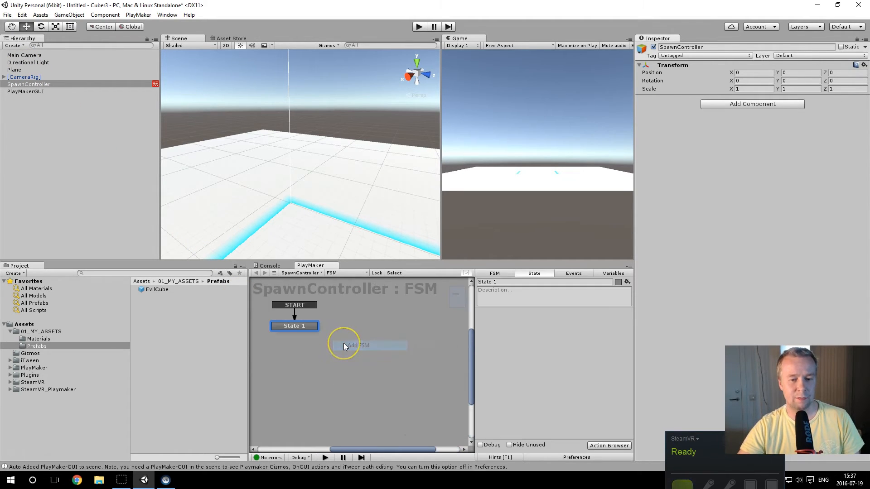
right_click(377, 329)
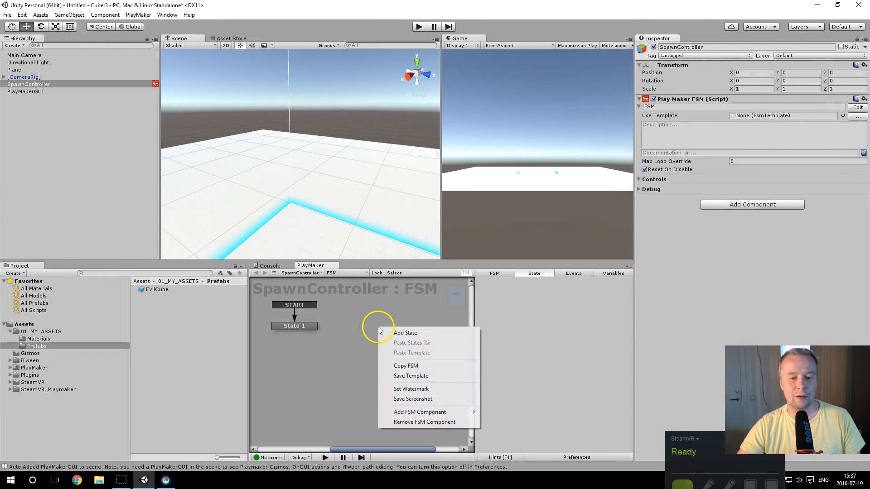
click(398, 333)
drag(398, 331, 383, 327)
click(338, 323)
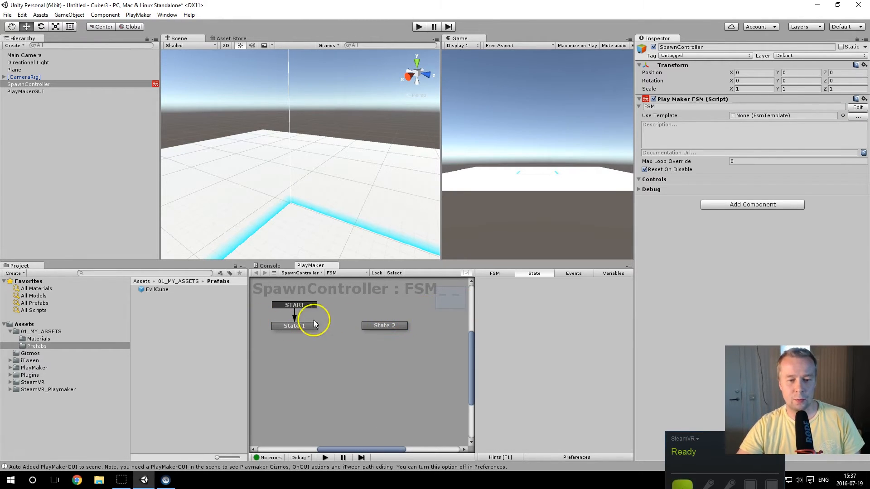
Step: Rename State 1 to Initialize and State 2 to Spawn in the SpawnController FSM
click(301, 325)
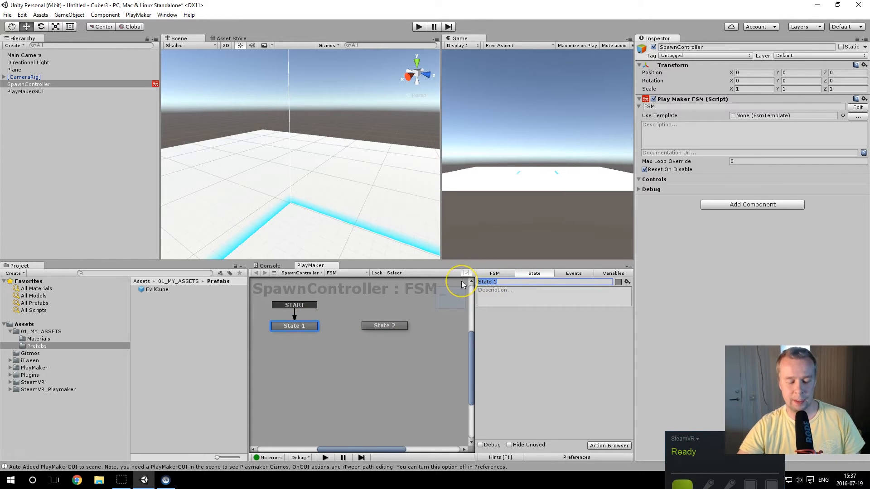
text(Ini)
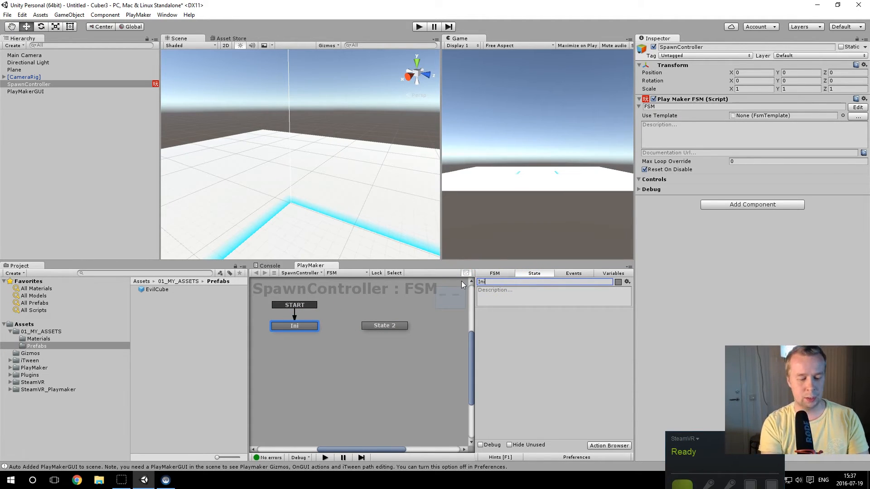
text(talize)
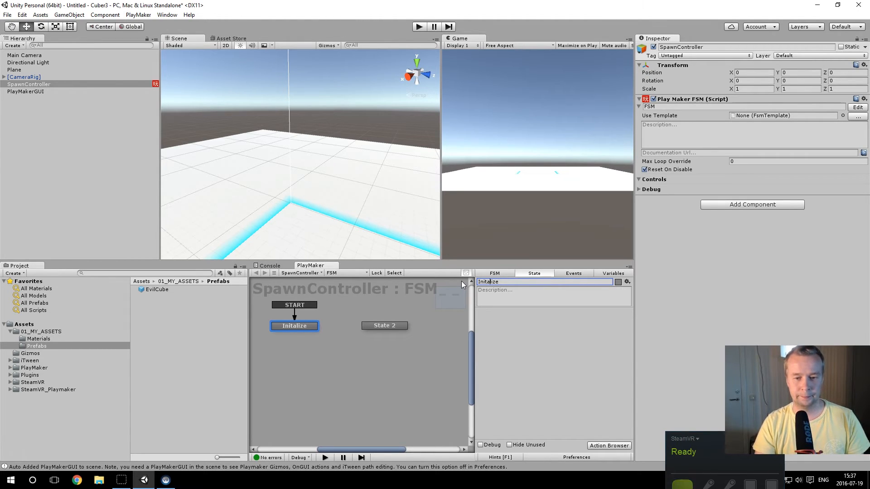
text(i)
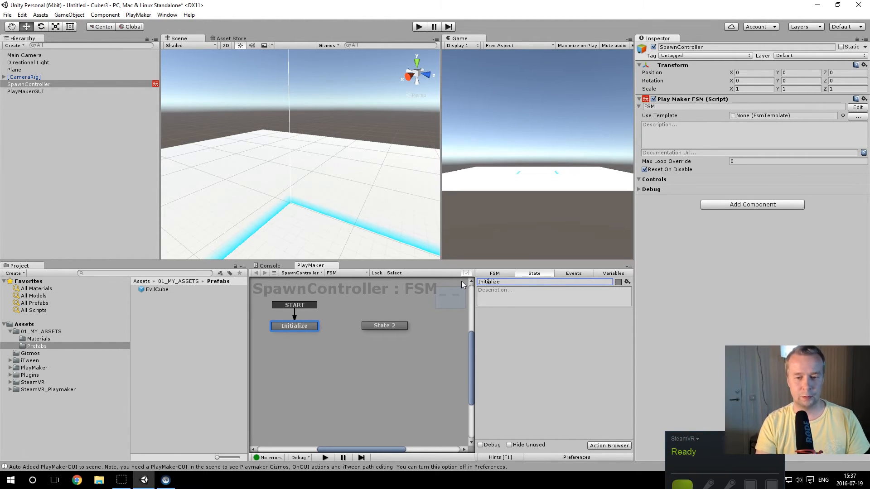
click(383, 326)
click(496, 281)
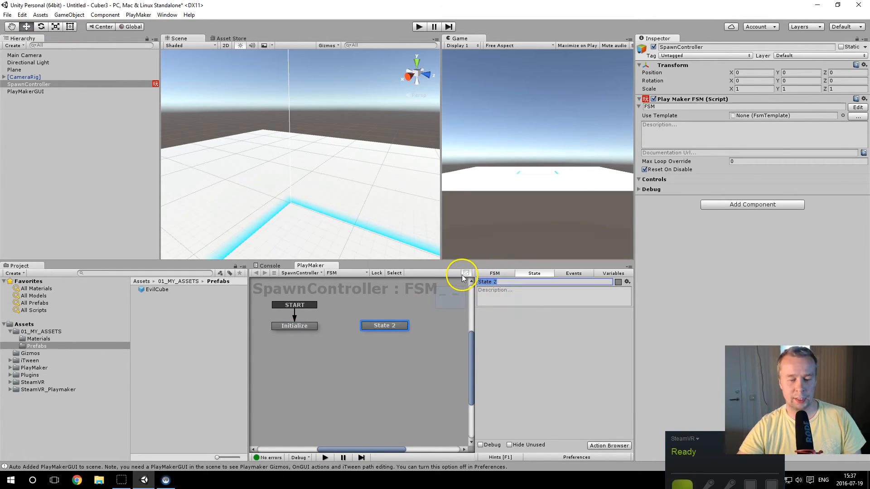
text(Spawn)
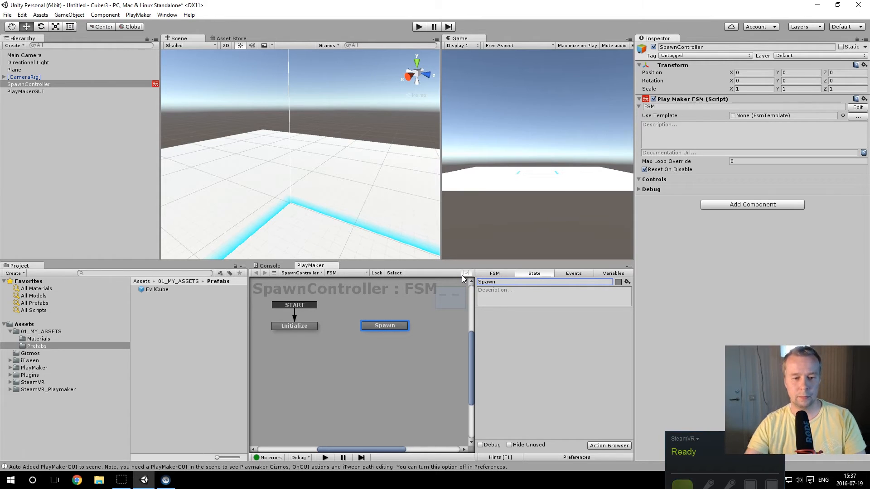
Step: Examine the play area in the scene and review the FSM, event, variable and state settings with the Initialize state selected
click(292, 328)
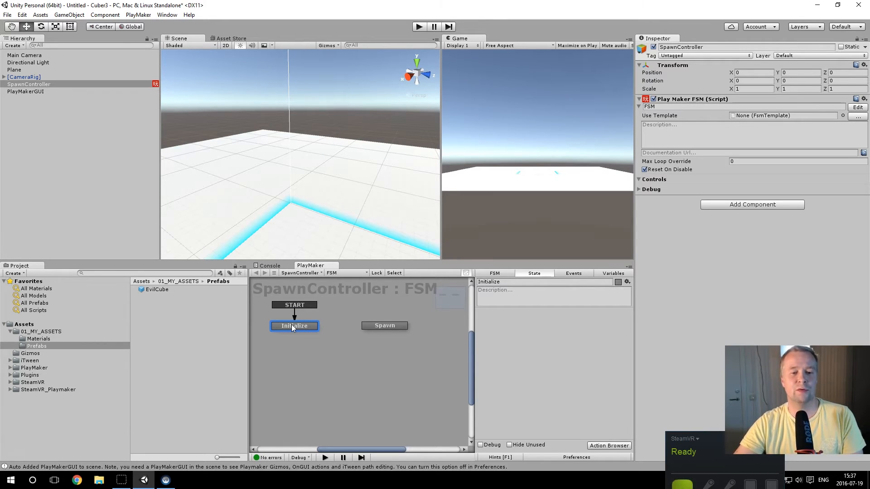
scroll(318, 185, down, 4)
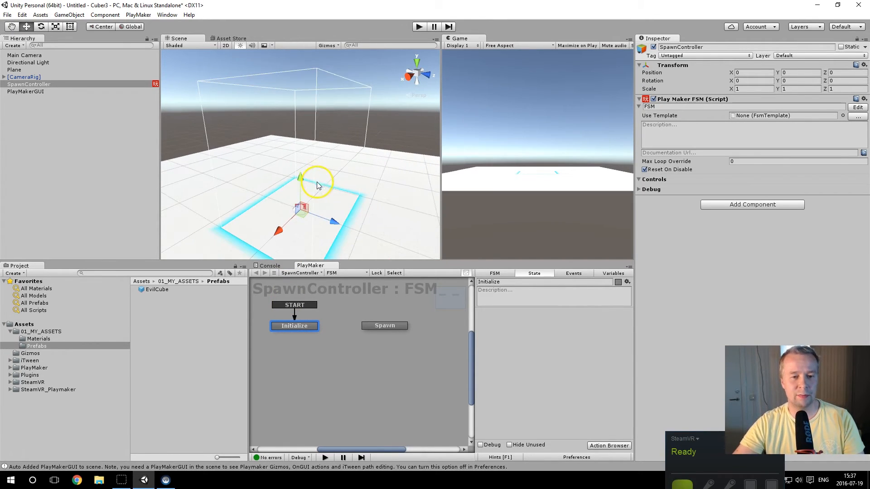
alt+drag(237, 184, 429, 192)
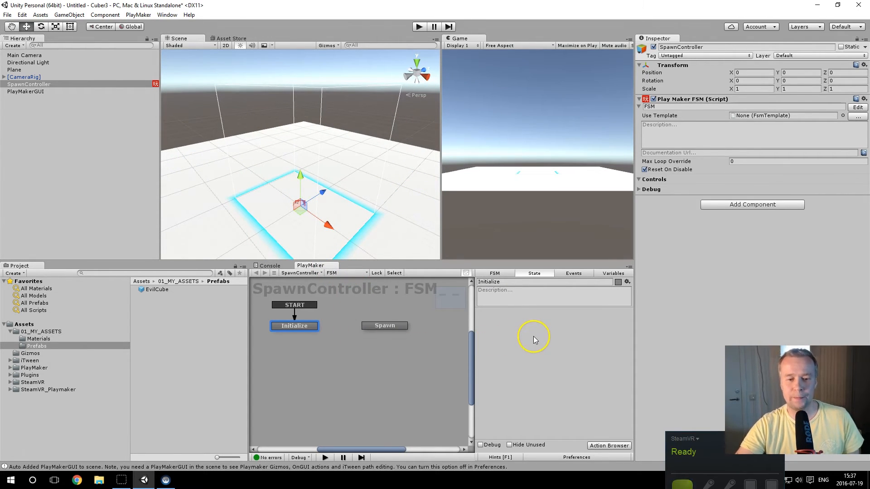
click(534, 274)
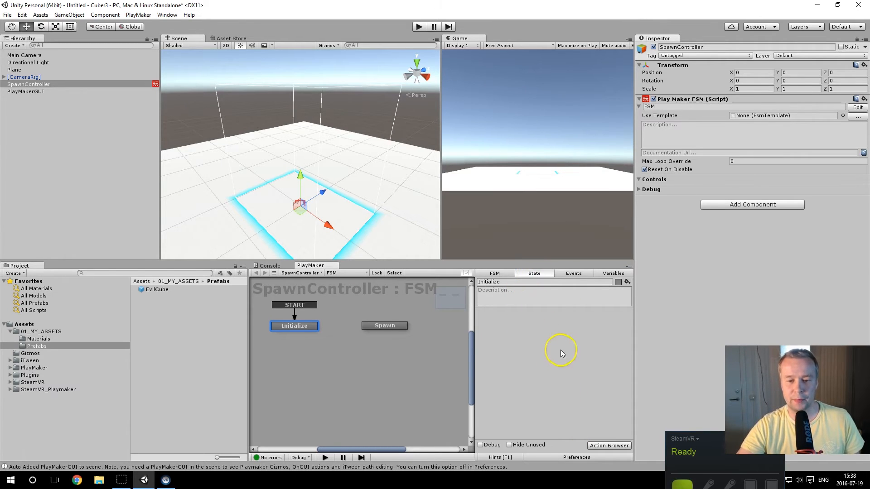
click(494, 274)
click(567, 274)
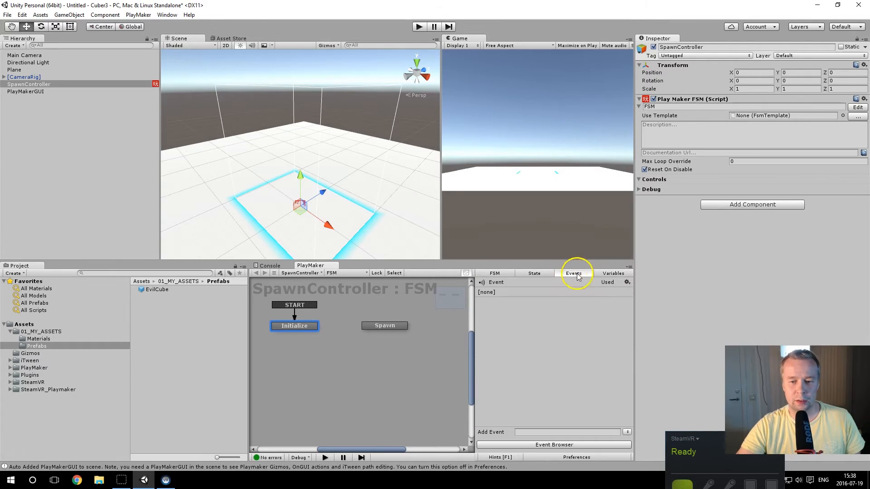
click(609, 274)
click(535, 274)
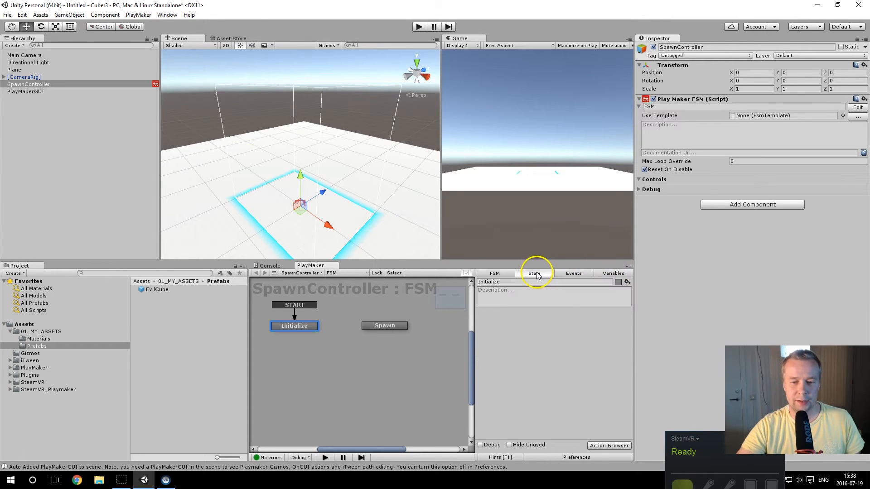
Step: Open PlayMaker's Action Browser and dock it beside the Inspector
click(602, 446)
click(659, 89)
drag(658, 86, 696, 41)
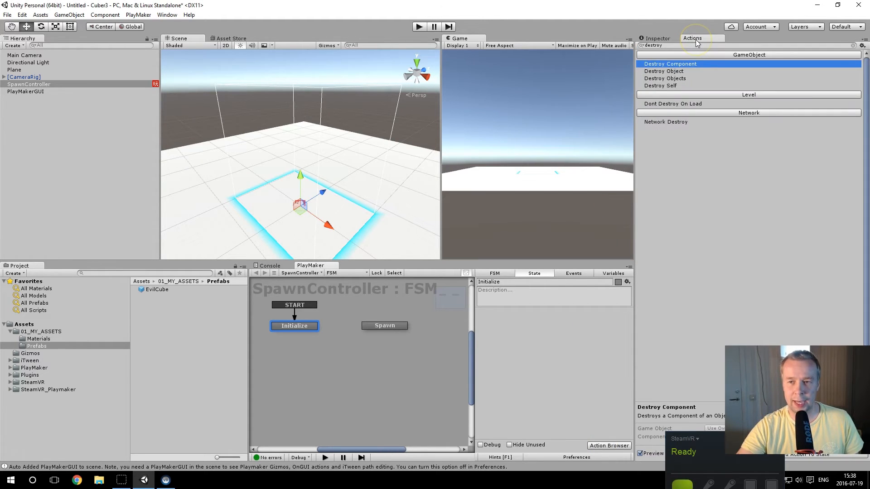
Step: Search the Action Browser for "float rand" and add the Random Float action to the Initialize state
click(674, 46)
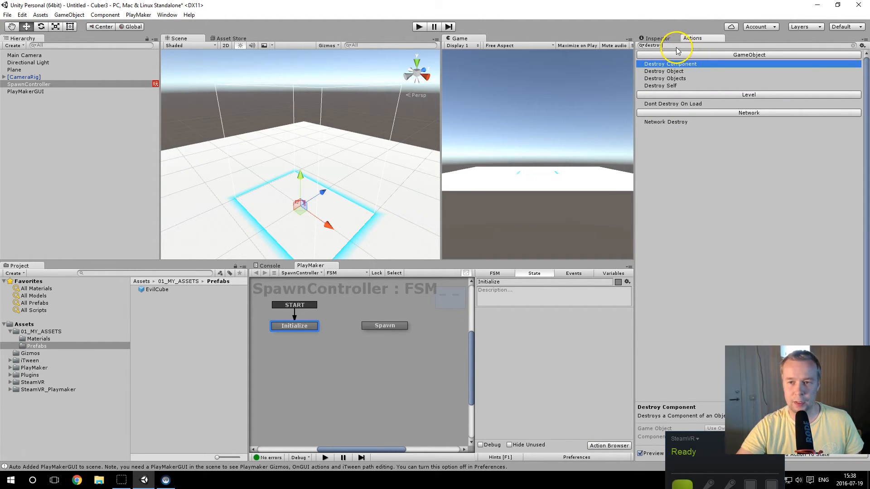
drag(639, 54, 643, 46)
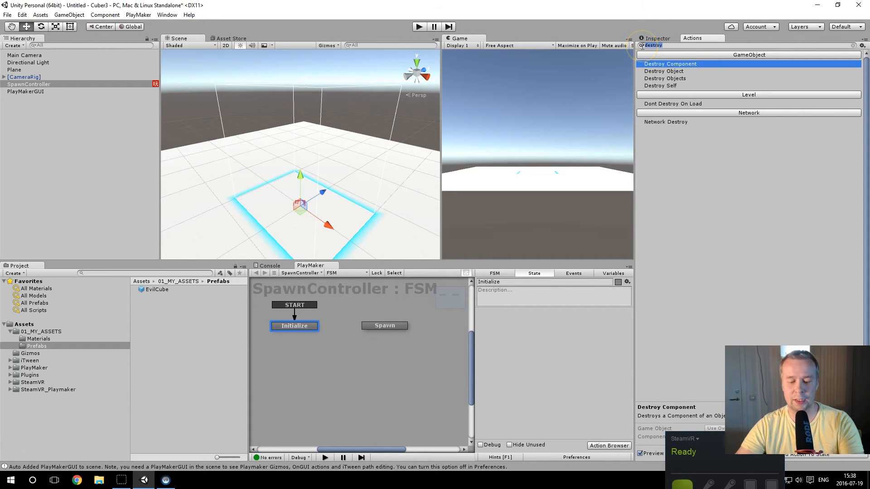
key(BackSpace)
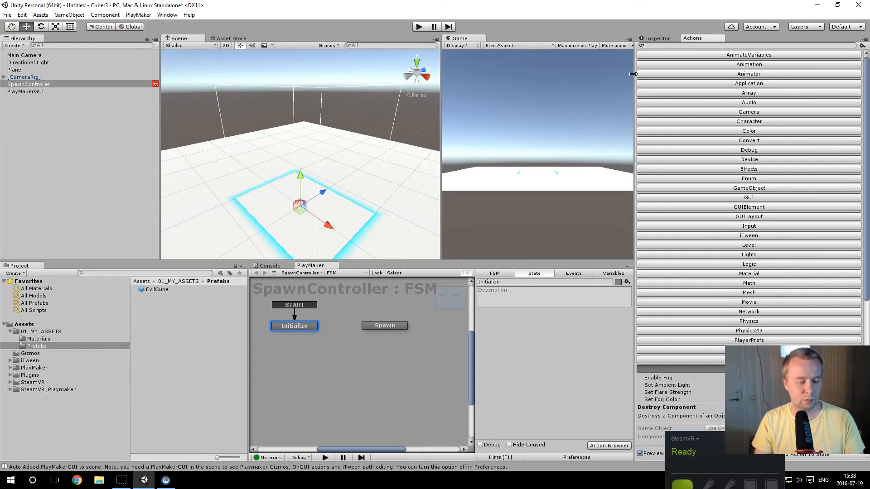
text(float)
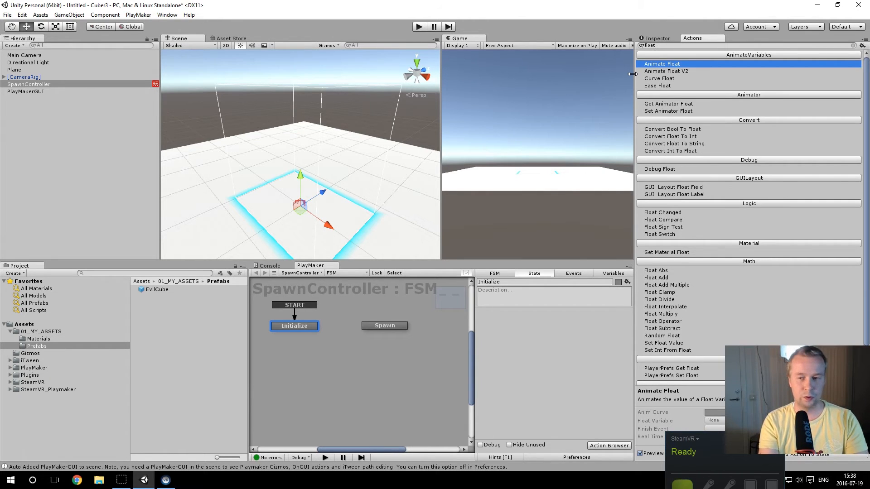
text( rand)
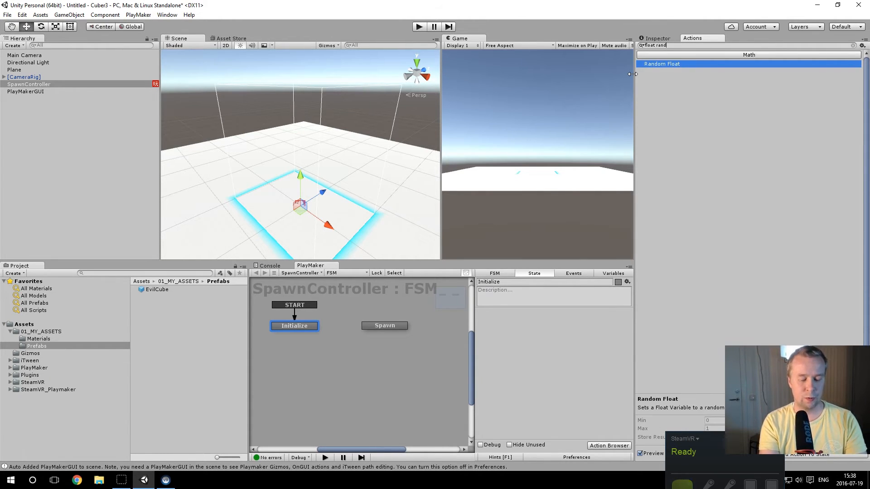
double_click(659, 65)
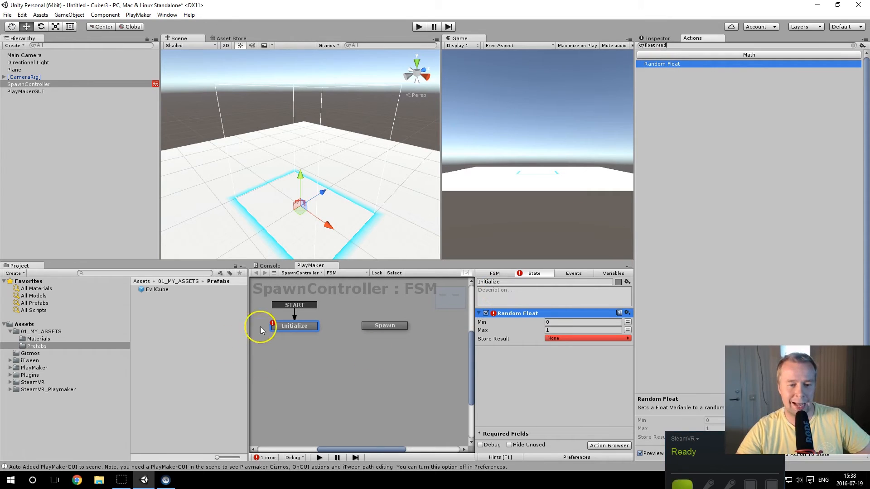
Step: Rename the action Random Float X and set its Min to -0.9 and Max to 0.9
double_click(529, 312)
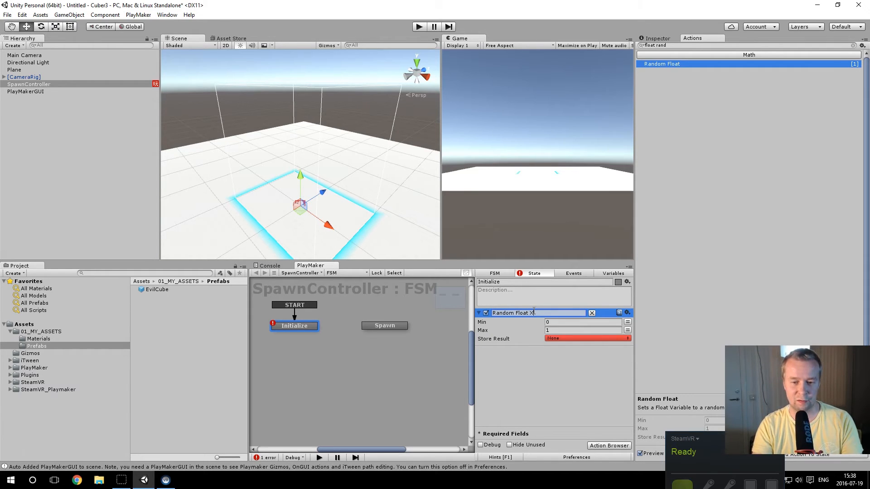
text(X)
key(Tab)
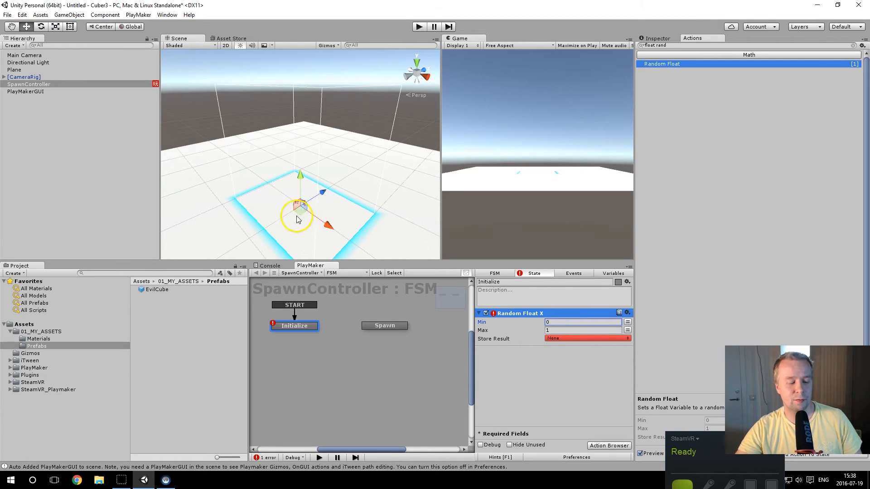
alt+drag(254, 196, 337, 218)
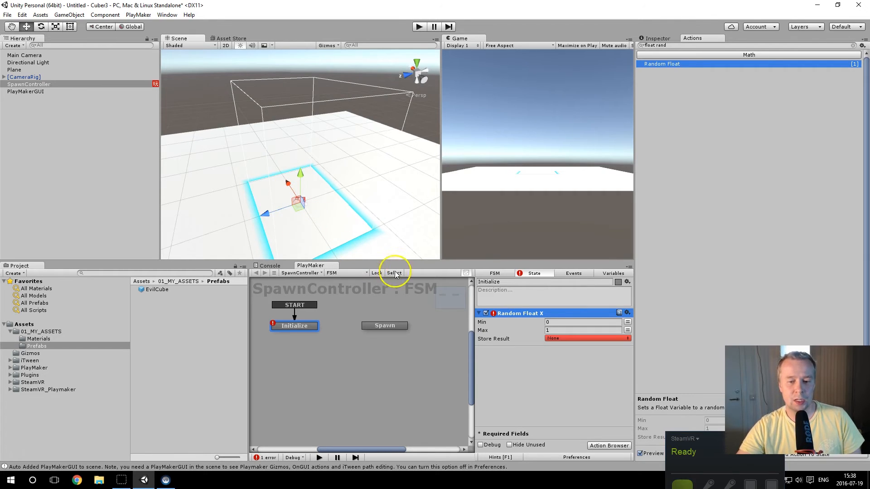
click(563, 322)
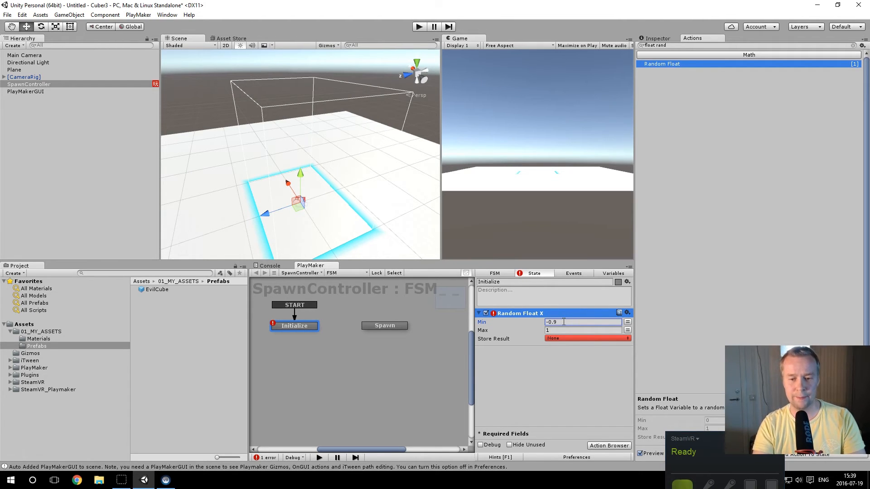
text(-0.9)
click(556, 331)
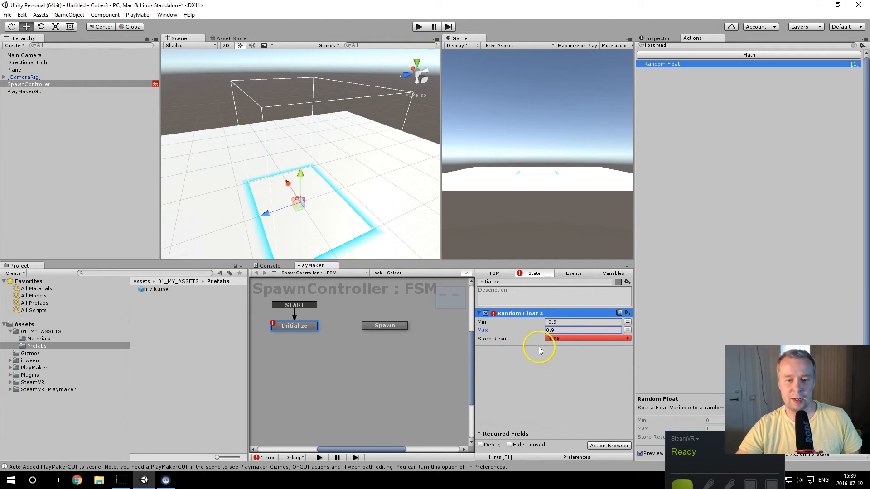
Step: Copy the Random Float X action, paste it into the Initialize state and rename the copy Random Float Z
right_click(542, 314)
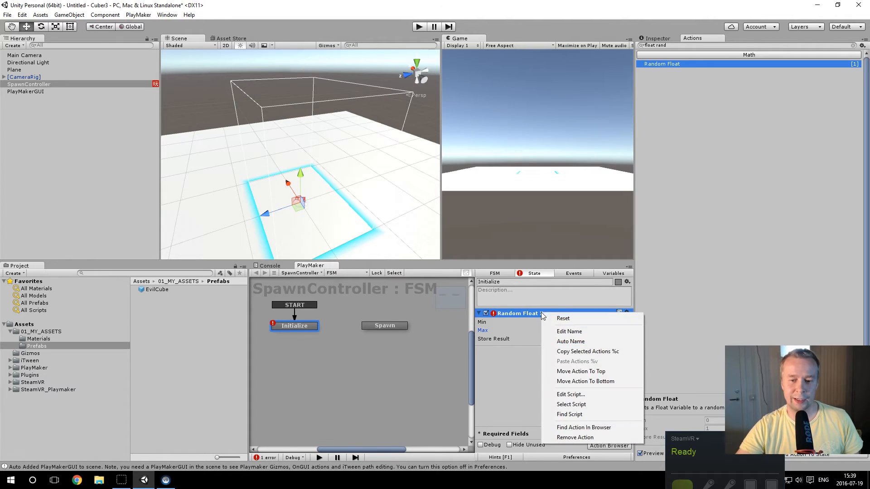
click(576, 352)
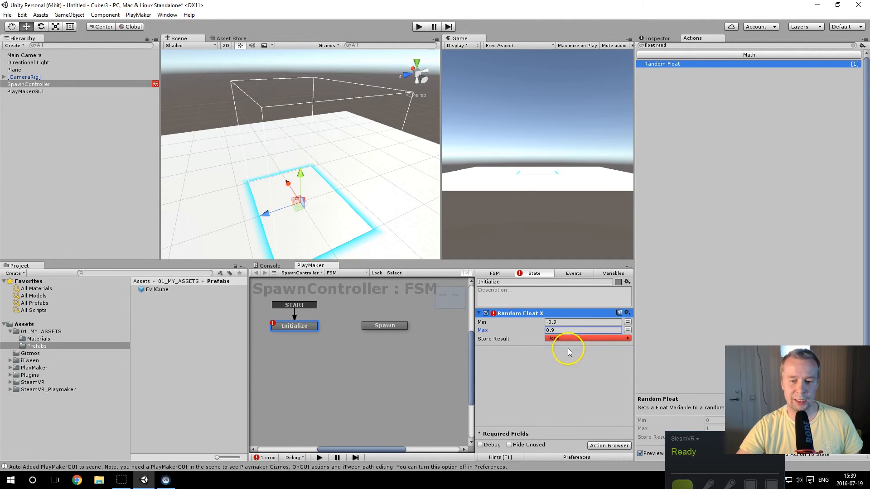
click(521, 362)
right_click(525, 366)
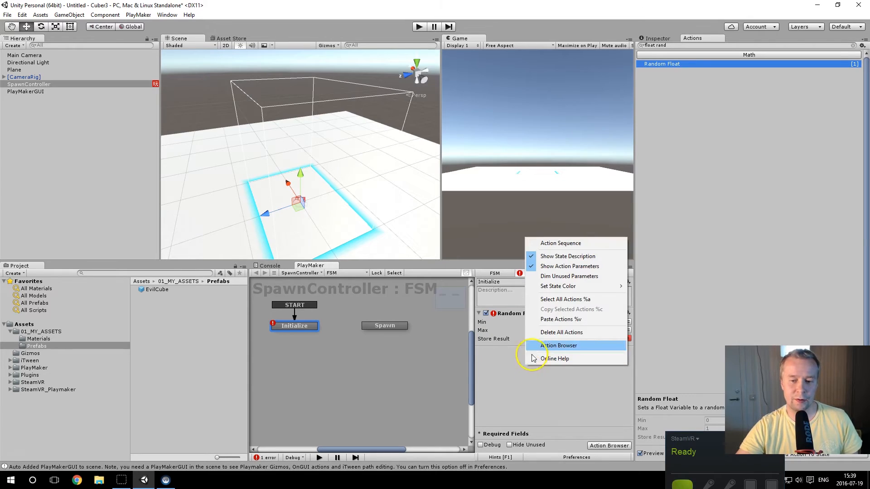
click(561, 320)
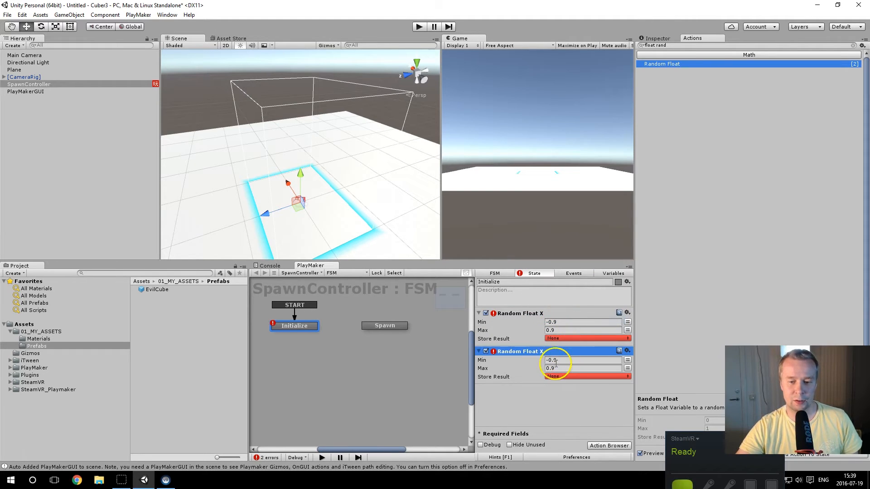
double_click(530, 352)
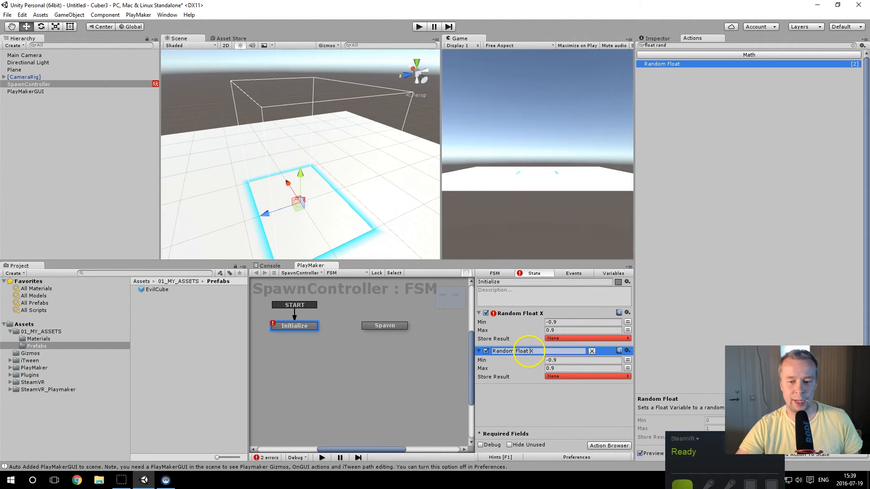
text(Z)
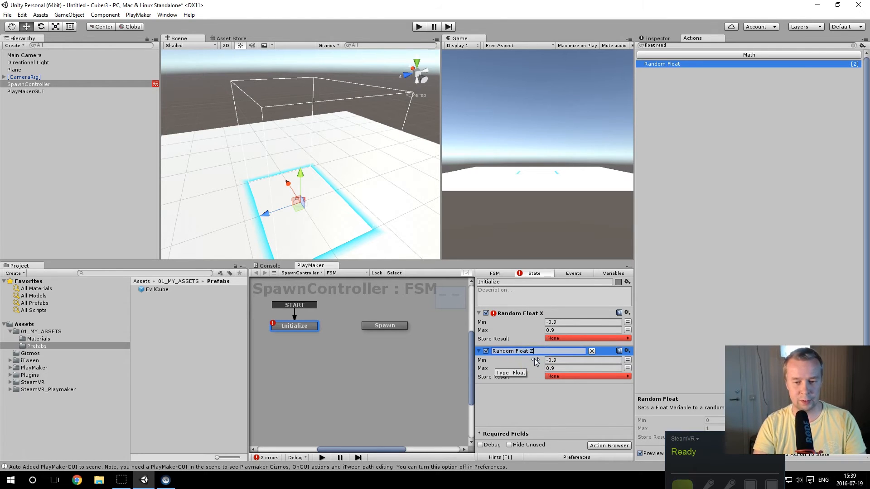
click(534, 359)
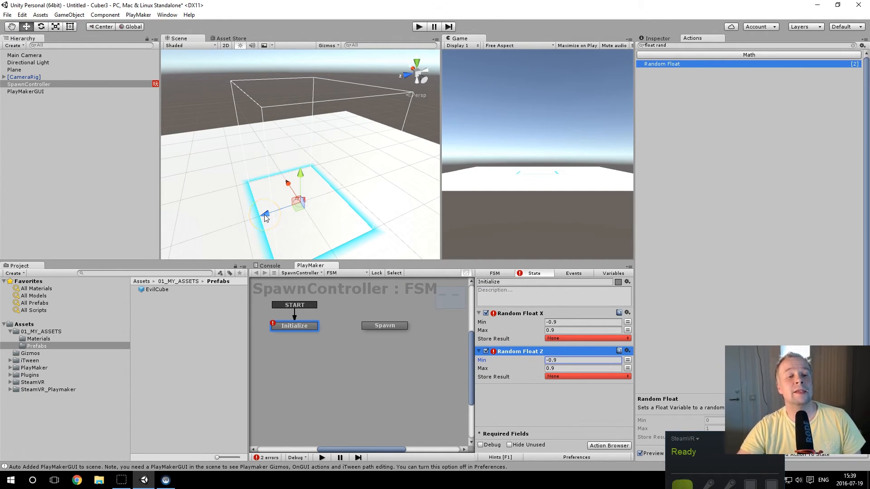
Step: Set the Random Float Z action's Min to -0.7 and Max to 0.7
click(565, 360)
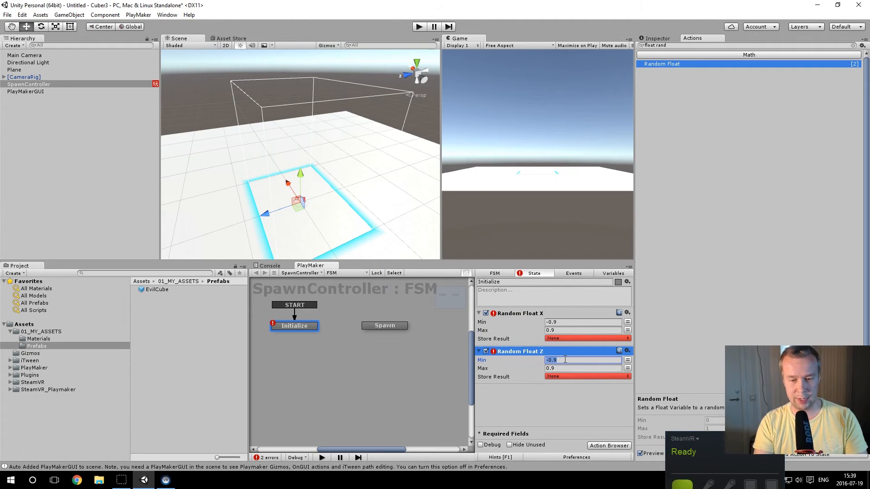
key(BackSpace)
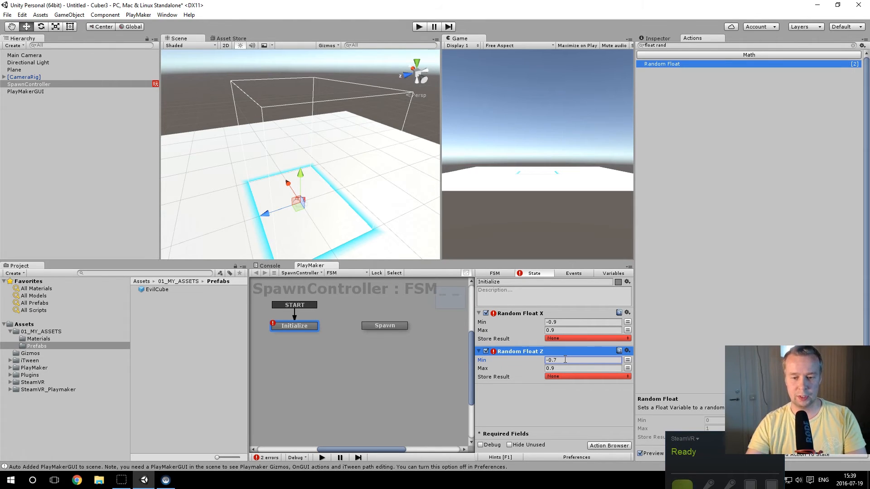
click(557, 368)
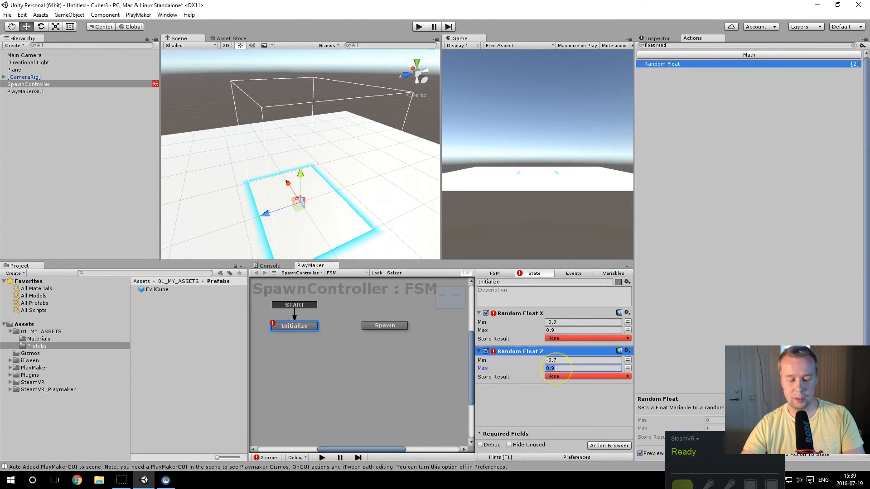
key(BackSpace)
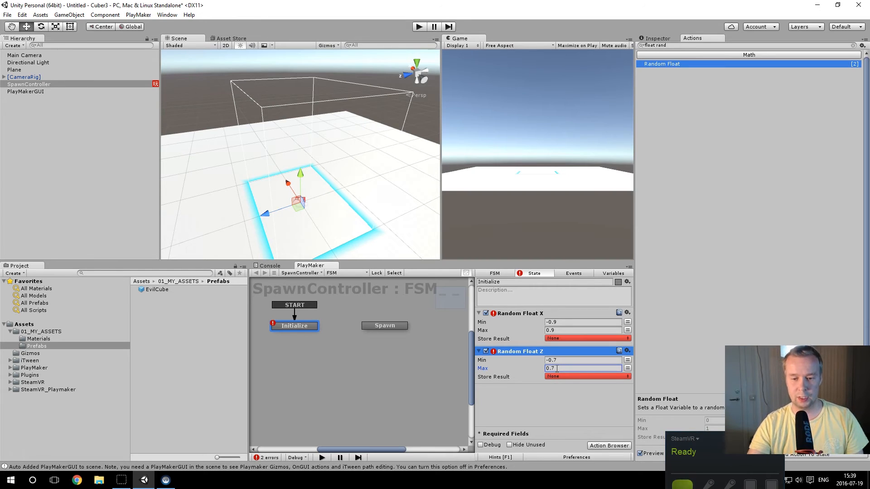
text(0.7)
Step: Paste another copy of Random Float X as the third action and set its Min to 0.1 and Max to 2.2
alt+drag(267, 194, 304, 201)
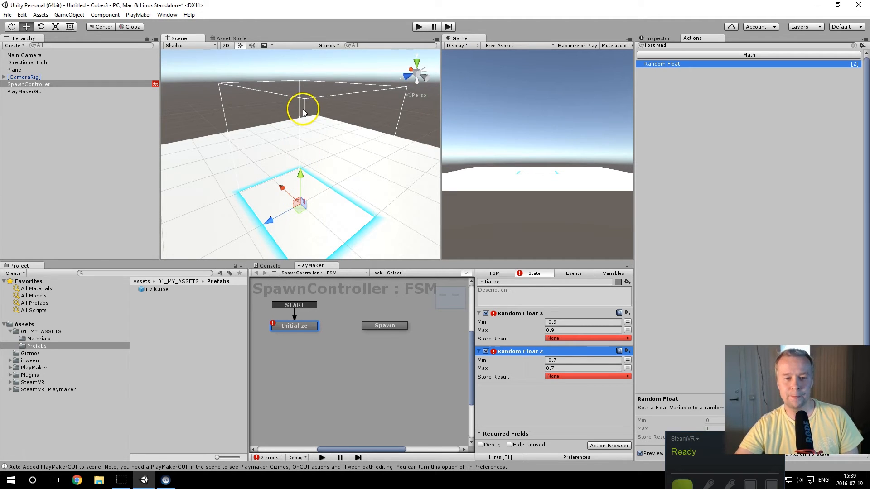
right_click(521, 400)
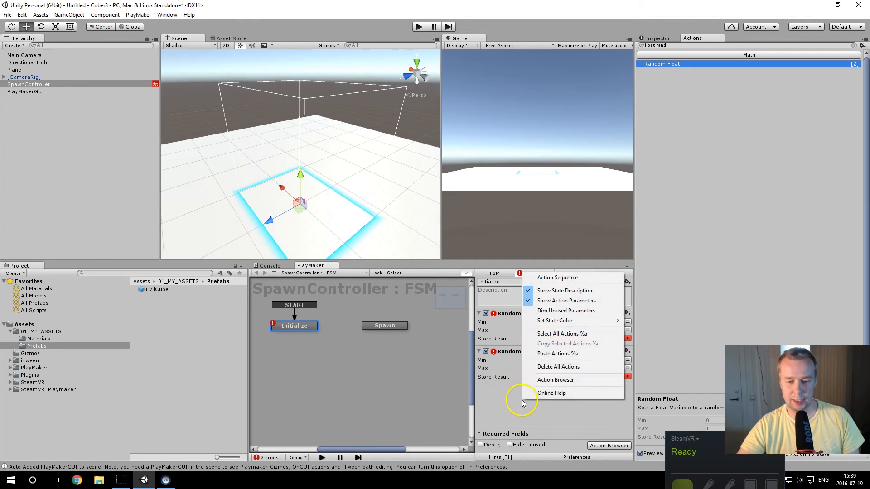
click(555, 366)
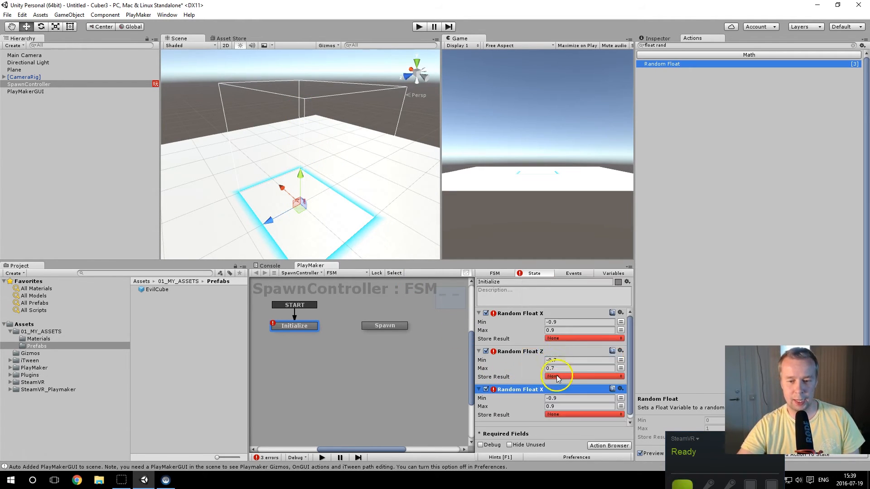
click(559, 398)
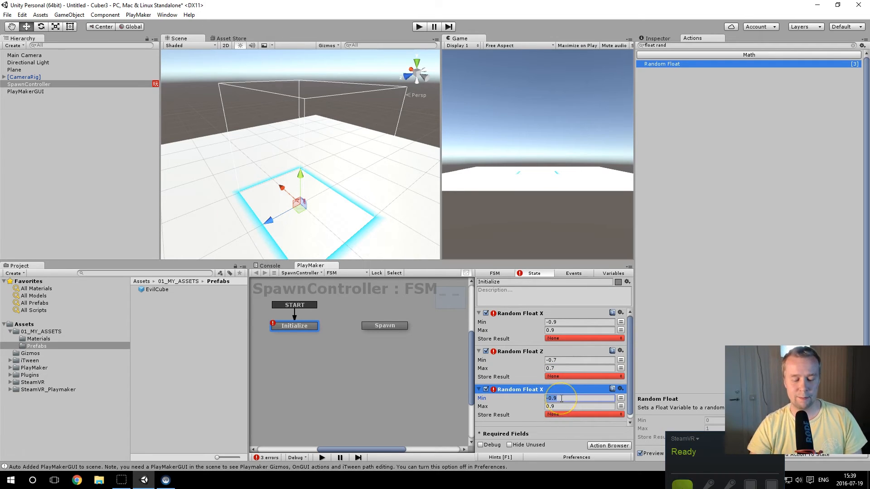
text(-)
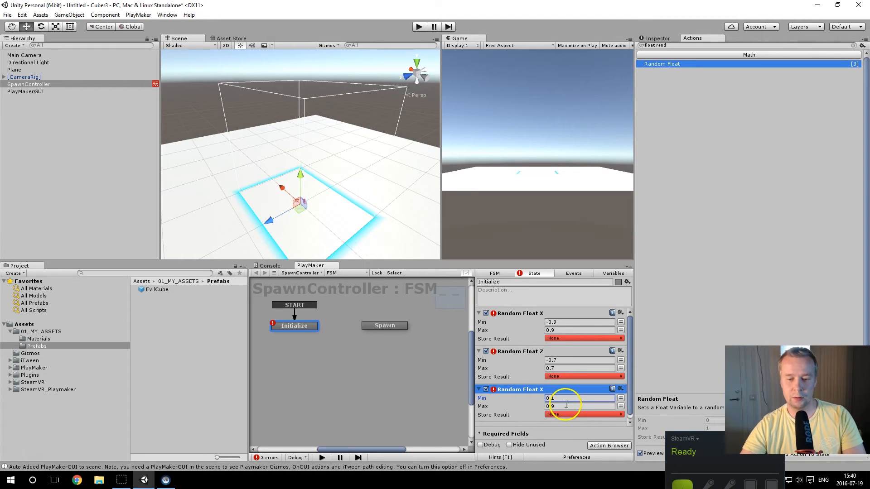
click(565, 407)
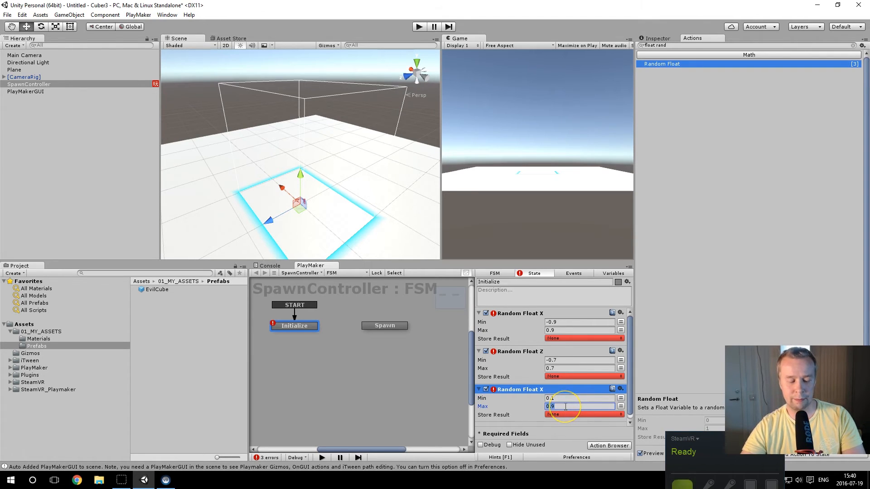
text(2.2)
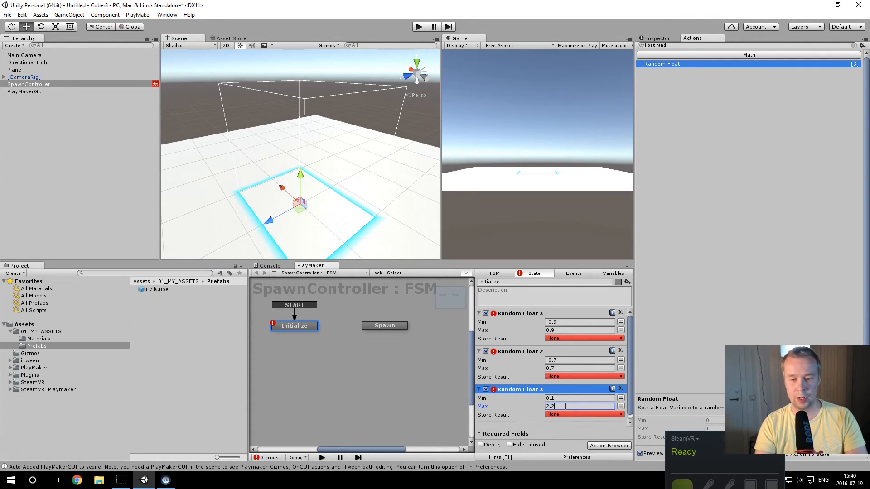
Step: Enlarge the PlayMaker area and store the first Random Float X action's result in a new variable named XFloat
drag(510, 261, 510, 224)
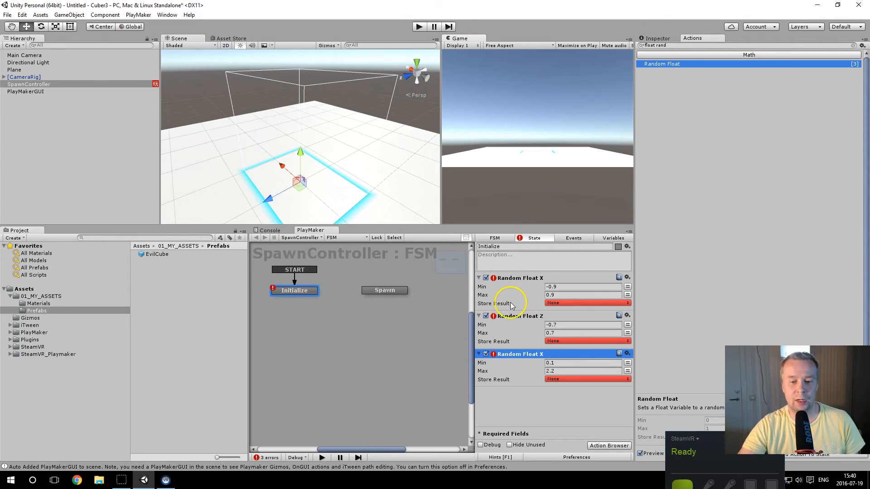
click(585, 306)
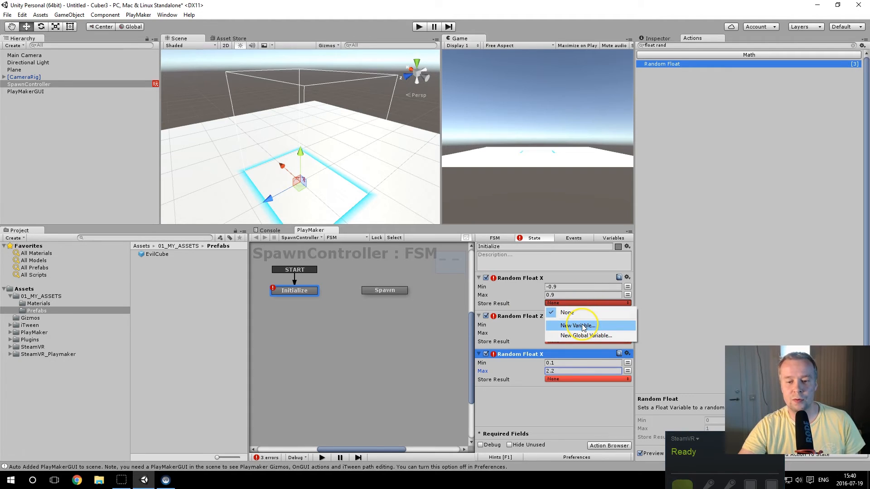
click(582, 326)
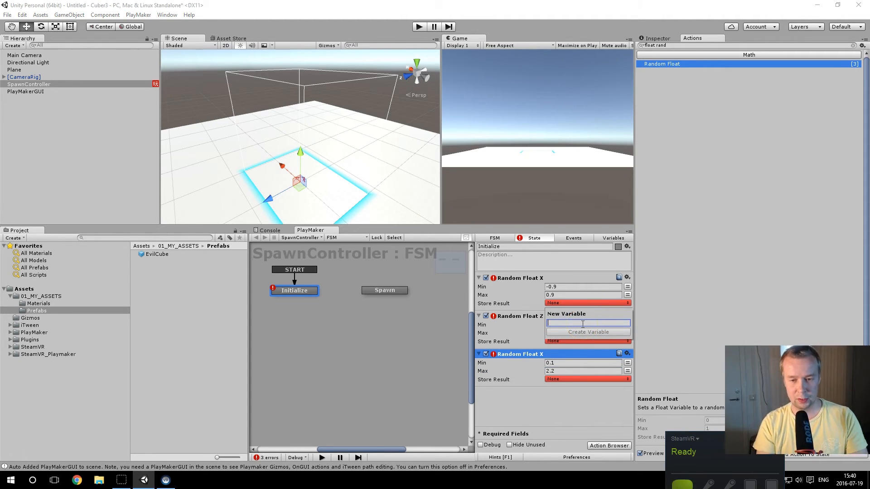
text(XFlo)
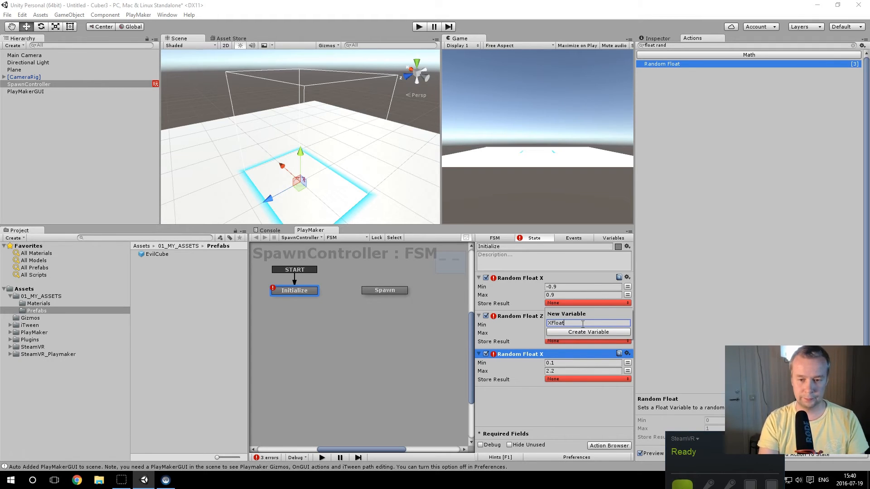
text(at)
click(588, 332)
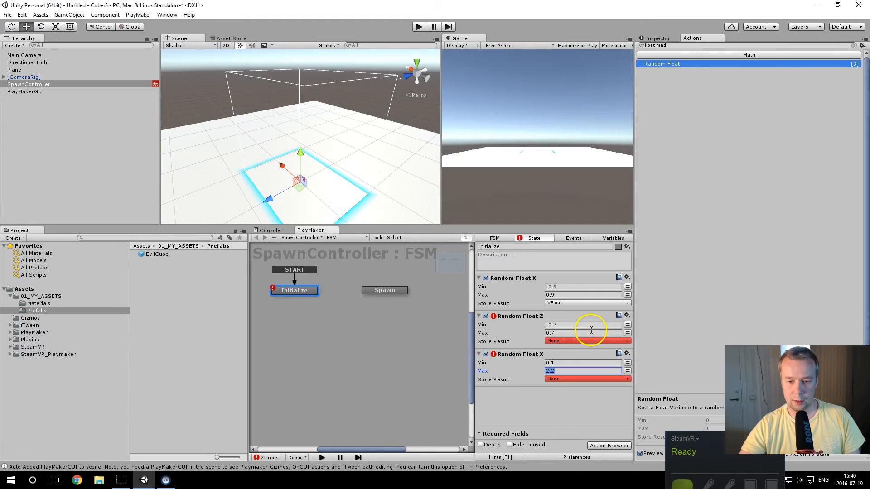
Step: Store the Random Float Z action's result in a new variable named ZFloat
click(571, 341)
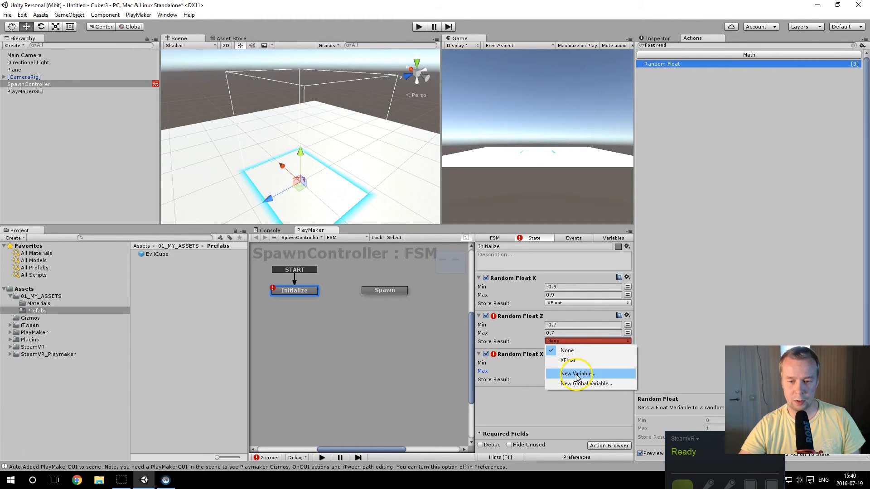
click(578, 374)
text(ZFloat)
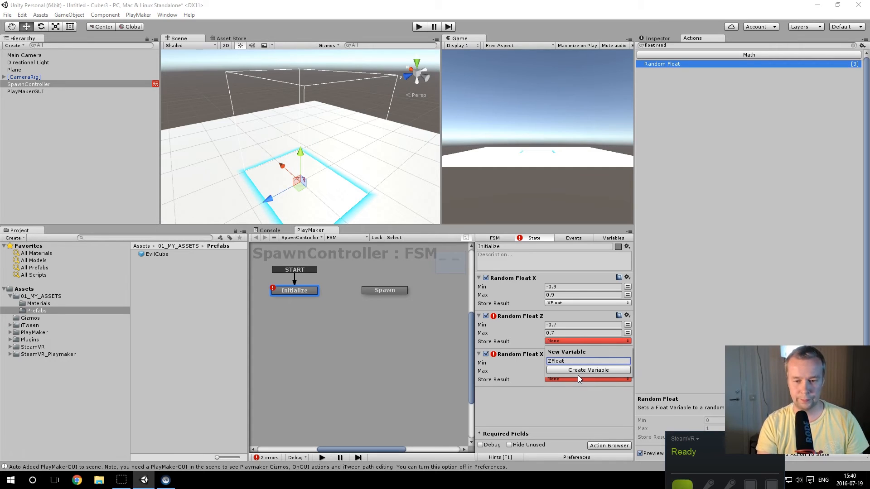
click(578, 374)
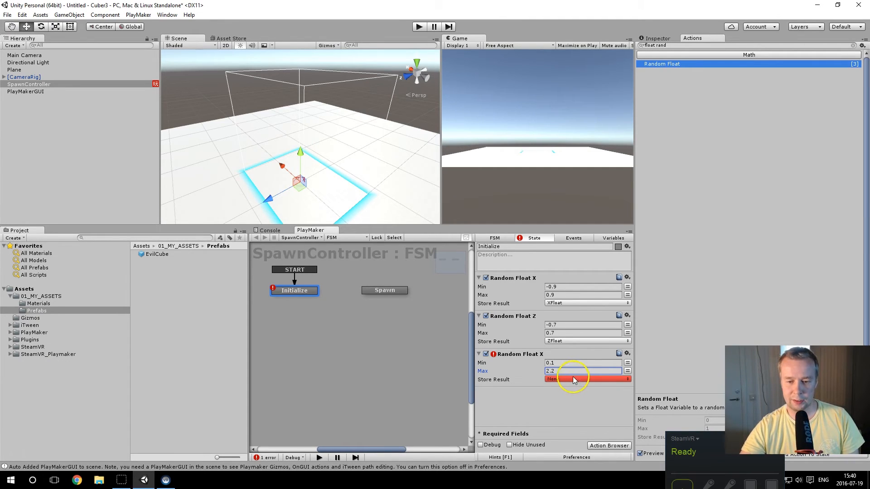
Step: Store the third random float action's result in a new variable named YFloat
click(574, 378)
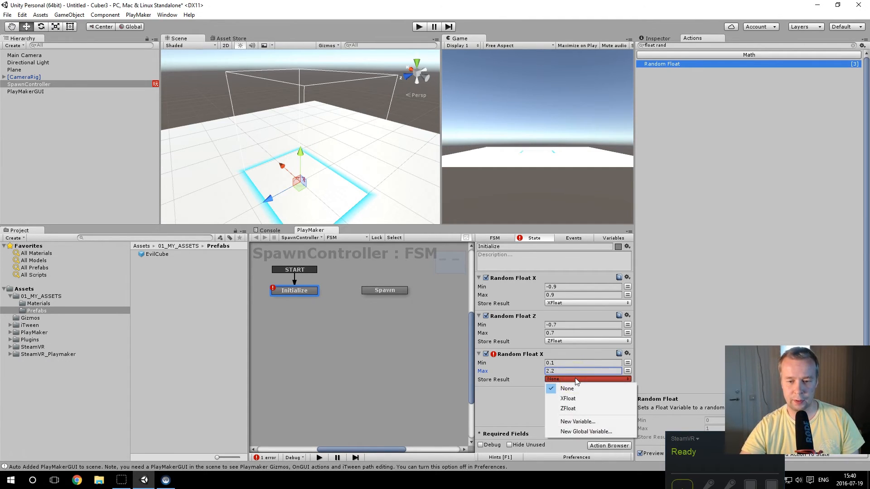
click(573, 423)
text(YFloat)
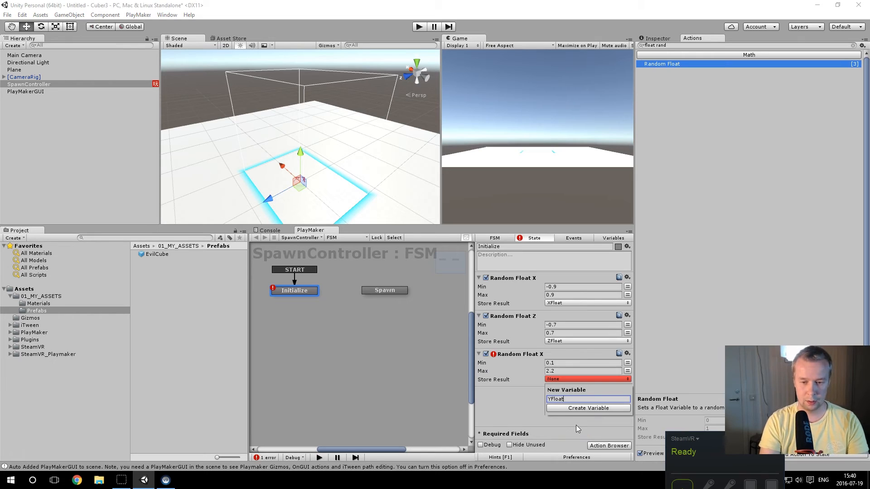
key(Return)
Step: Rename the third action in the Initialize state as Random Float Y
double_click(536, 354)
key(Return)
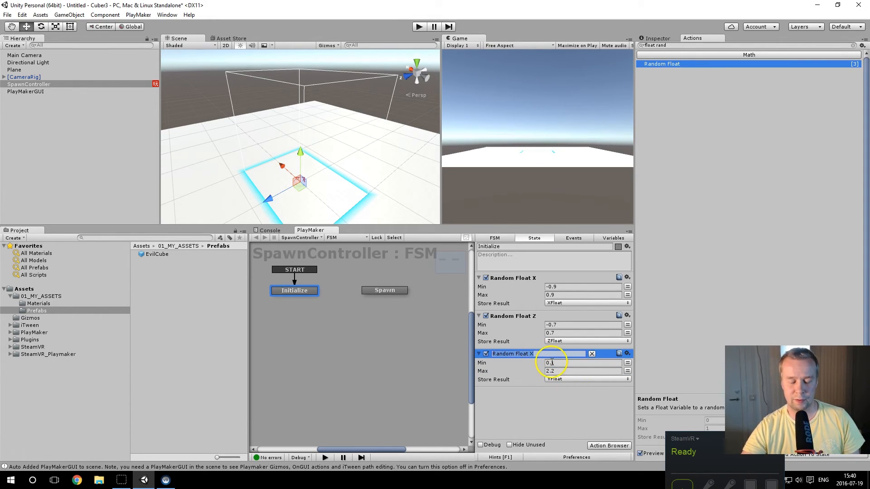
click(551, 362)
double_click(548, 354)
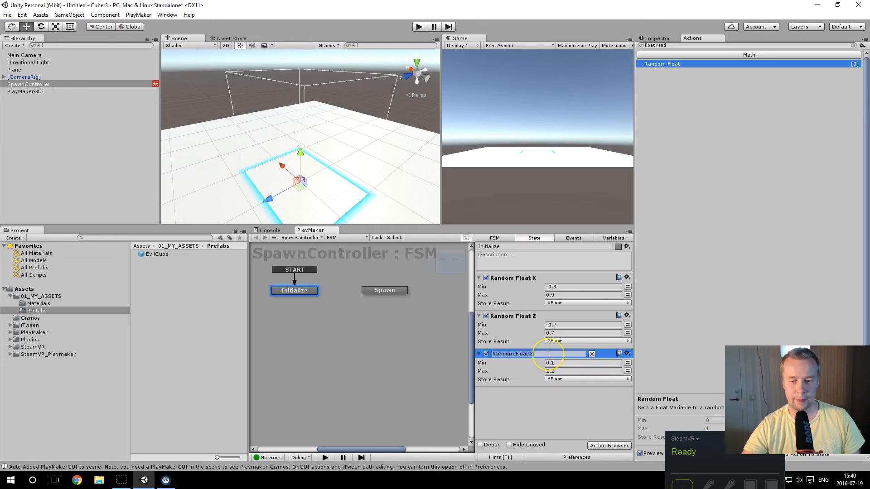
click(548, 354)
text(Y)
key(Return)
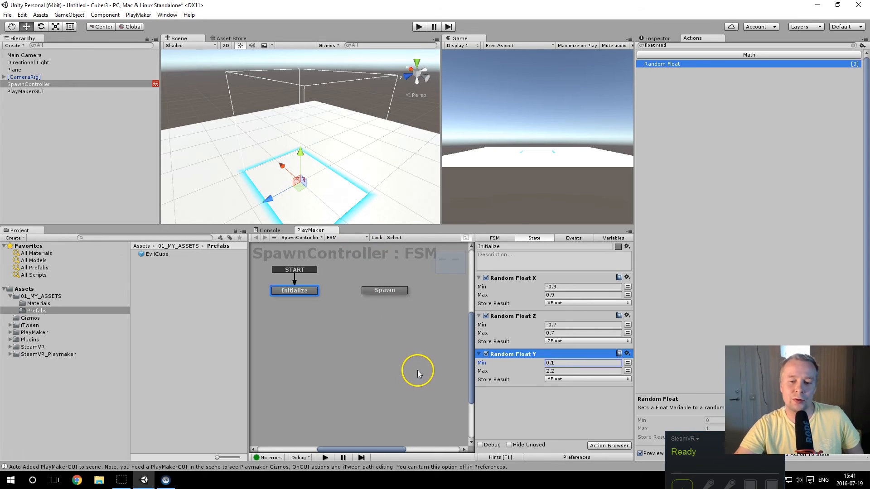
Step: Search the actions for vector3 and add a Set Vector3 XYZ action to the Initialize state
drag(673, 45, 643, 43)
text(vect)
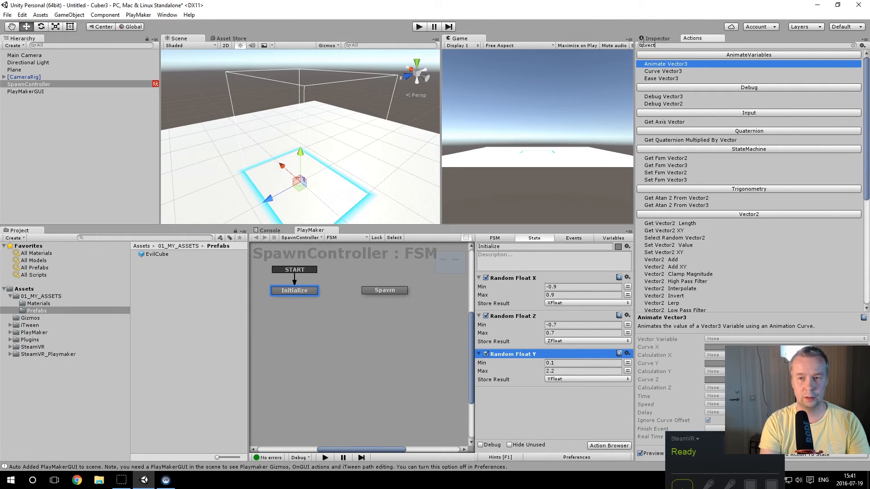
text(or3)
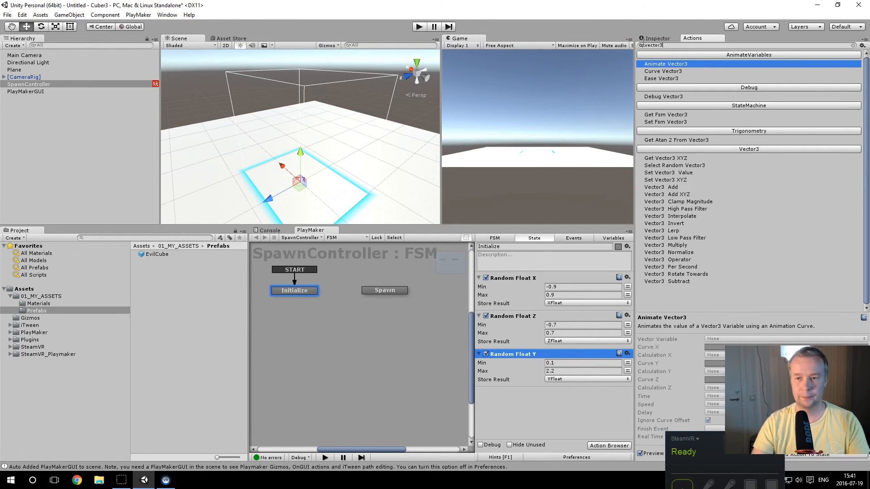
click(661, 180)
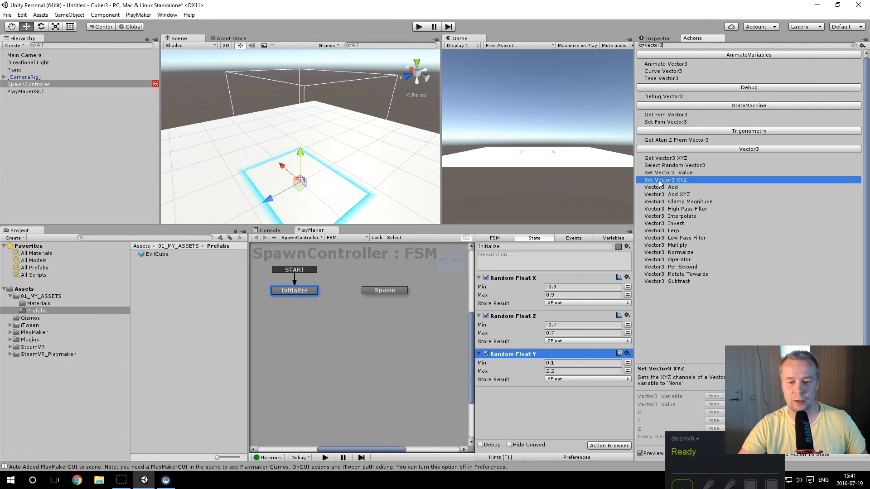
double_click(660, 180)
Step: Assign the XFloat, YFloat and ZFloat variables to the X, Y and Z values of the Set Vector3 XYZ action
scroll(633, 333, down, 2)
scroll(634, 333, down, 1)
drag(530, 323, 525, 422)
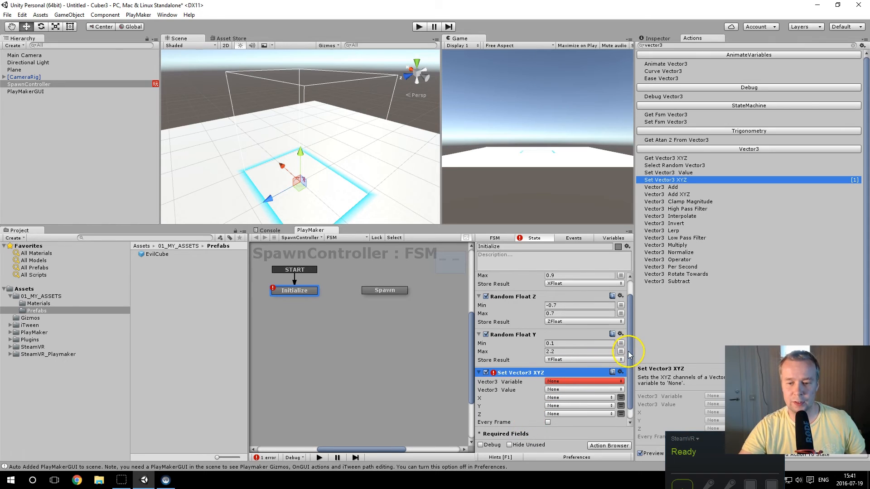
scroll(629, 354, down, 1)
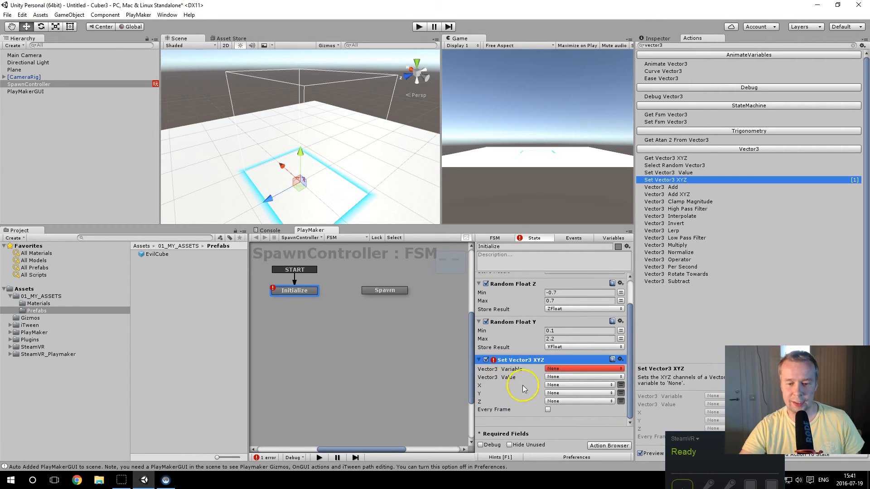
click(567, 385)
click(567, 402)
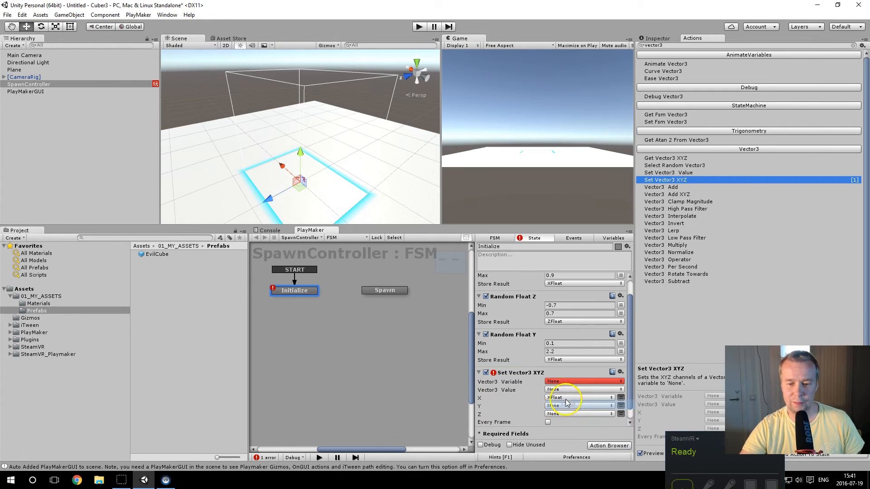
click(567, 406)
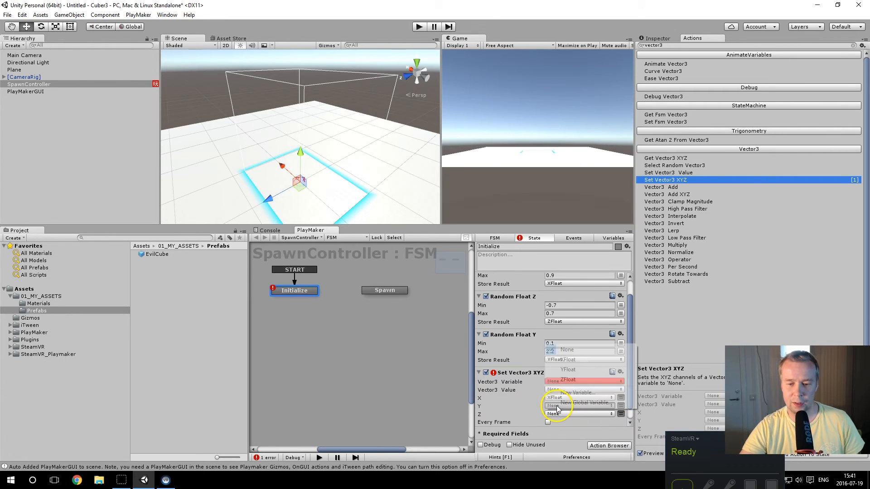
click(573, 370)
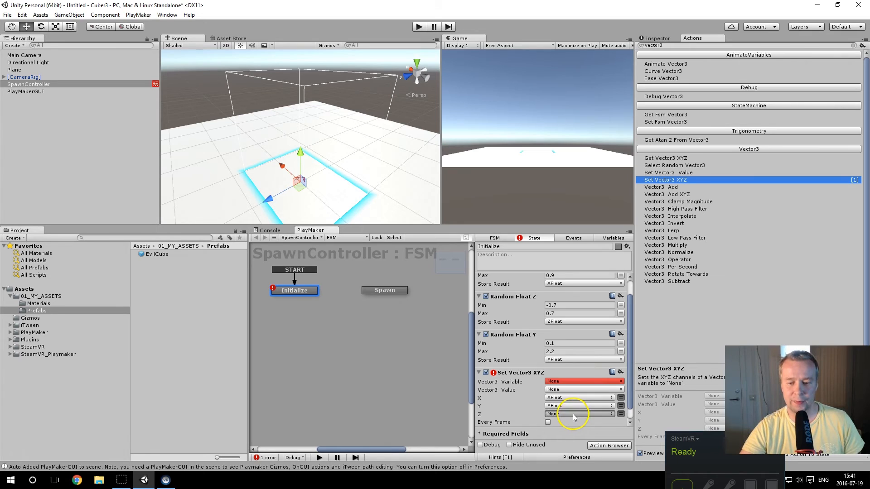
click(574, 414)
click(569, 389)
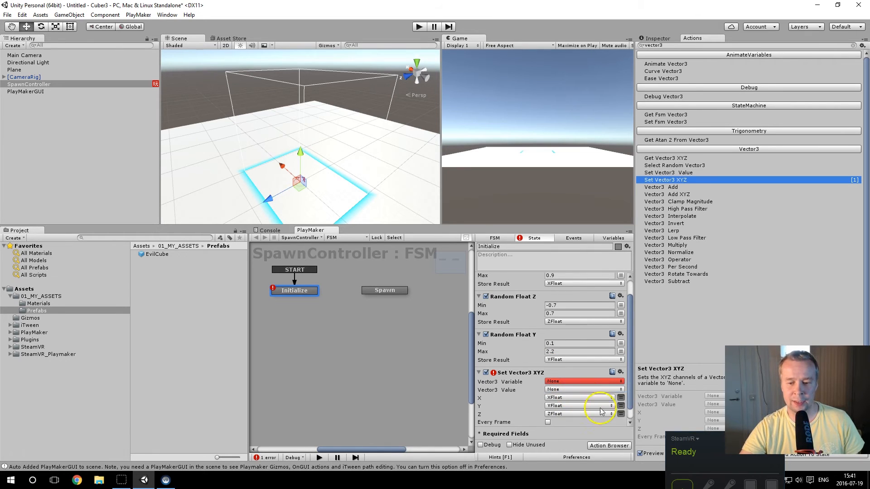
Step: Create a new variable named SpawnLocationVector3 as the Vector3 Variable of the Set Vector3 XYZ action
scroll(605, 408, down, 1)
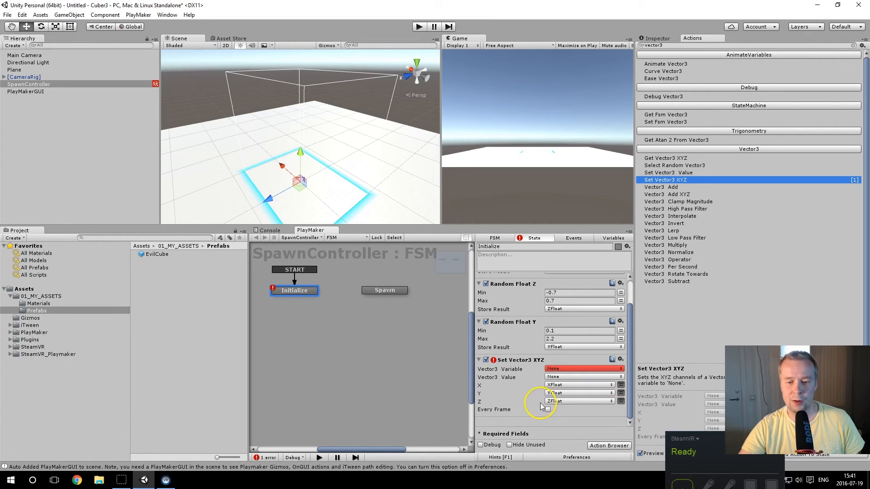
click(573, 369)
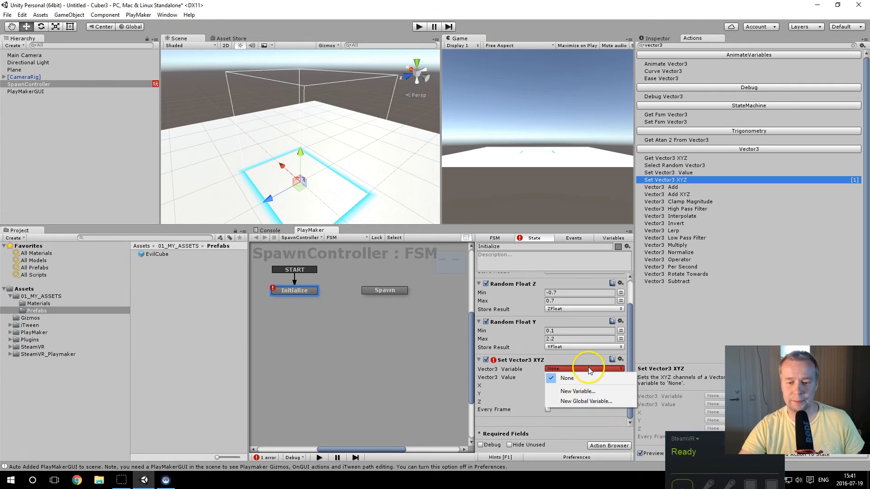
click(579, 391)
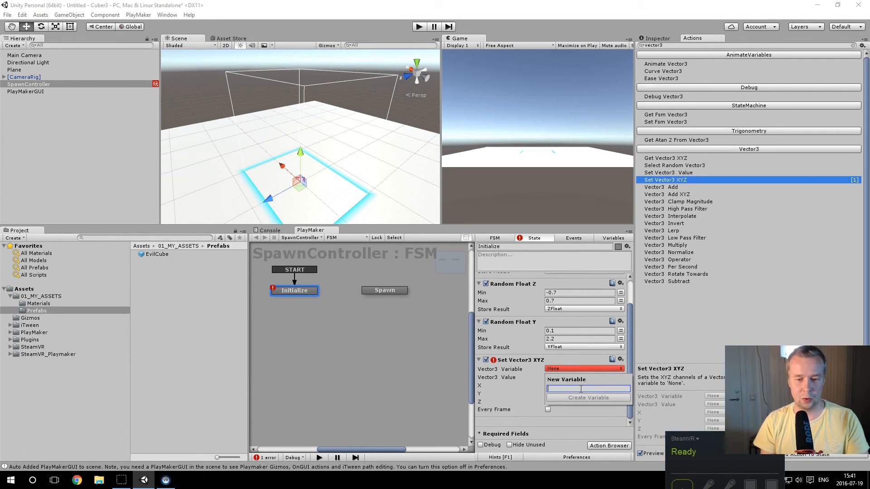
text(Spa)
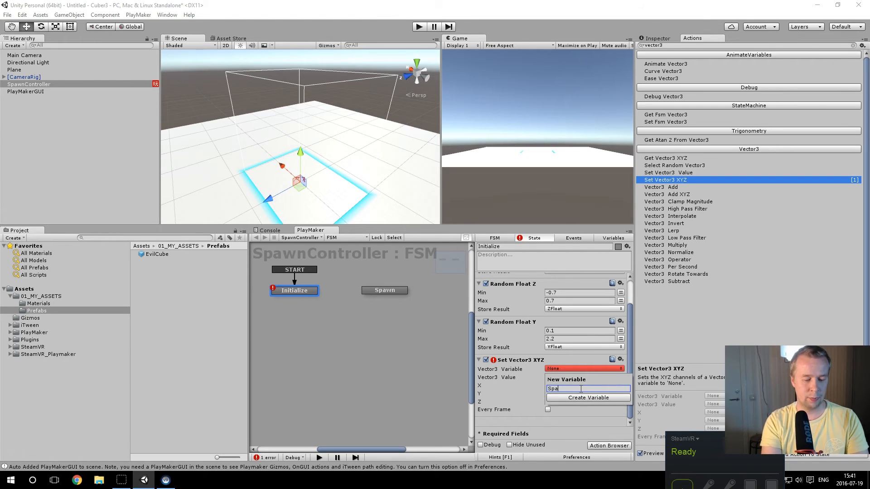
text(wnV)
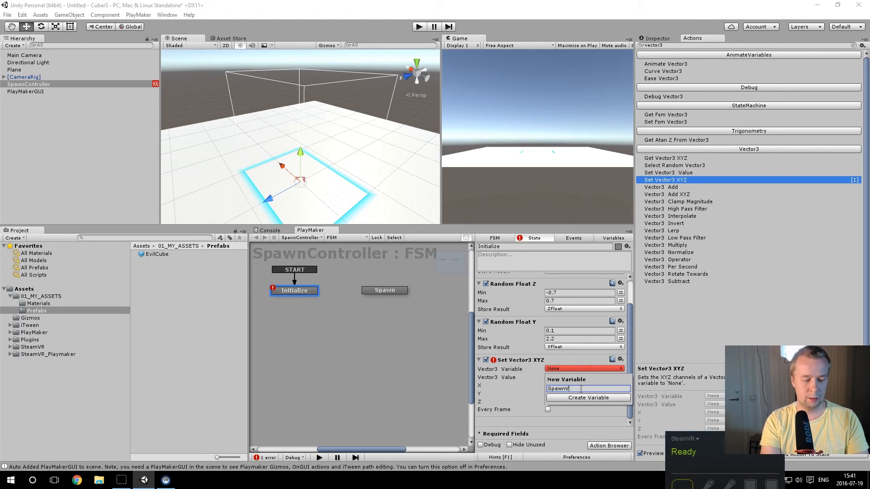
text(ector3)
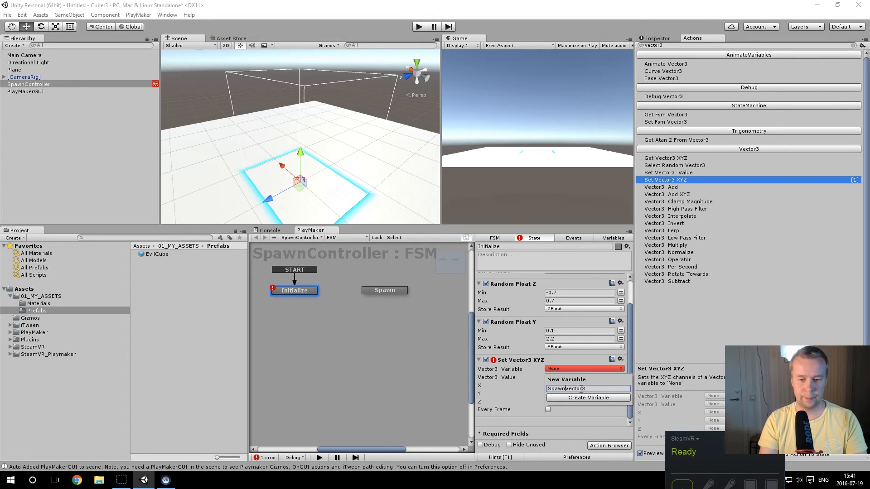
text(Location)
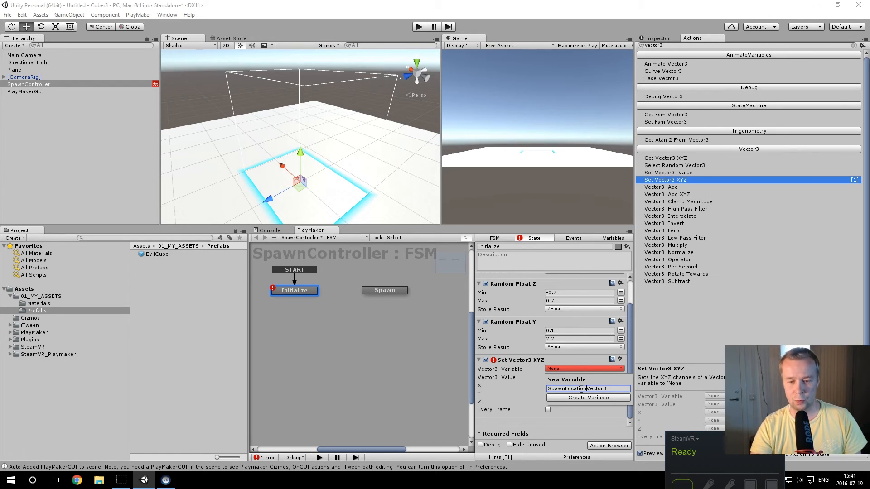
key(Return)
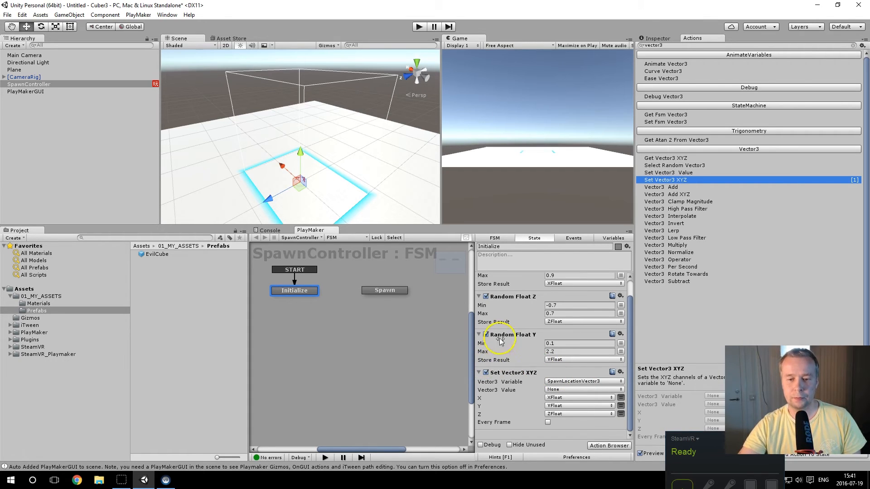
Step: Enlarge the PlayMaker area, add a FINISHED transition to the Initialize state and connect it to the Spawn state
drag(512, 225, 516, 189)
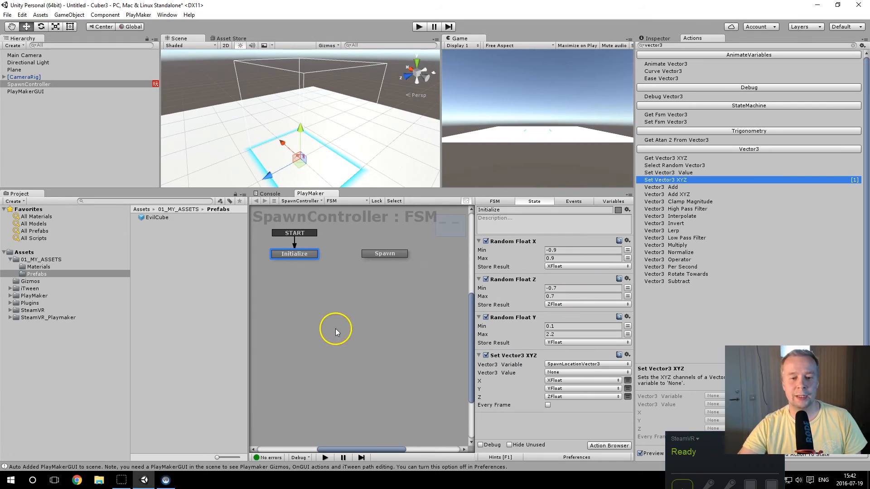
click(383, 253)
click(281, 260)
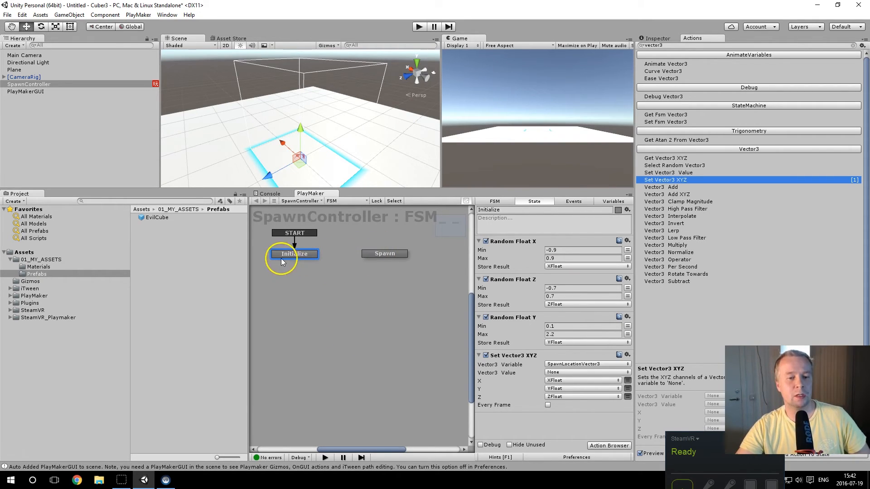
right_click(287, 254)
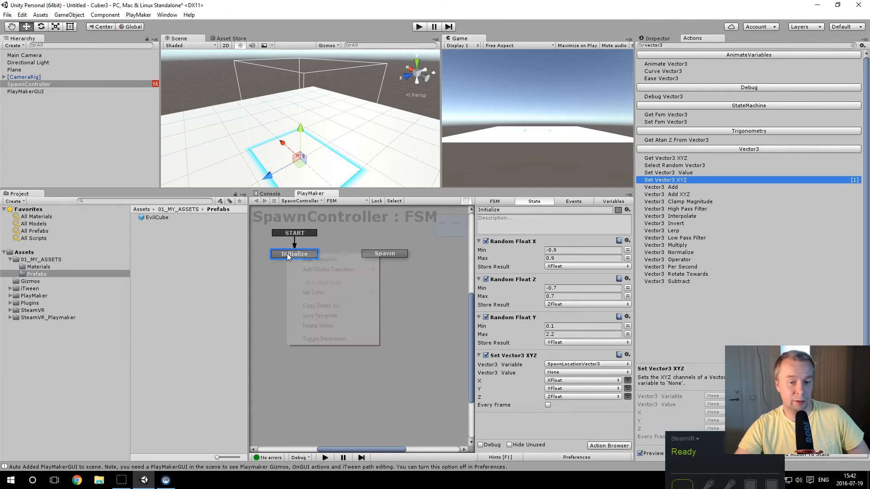
mouse_move(305, 261)
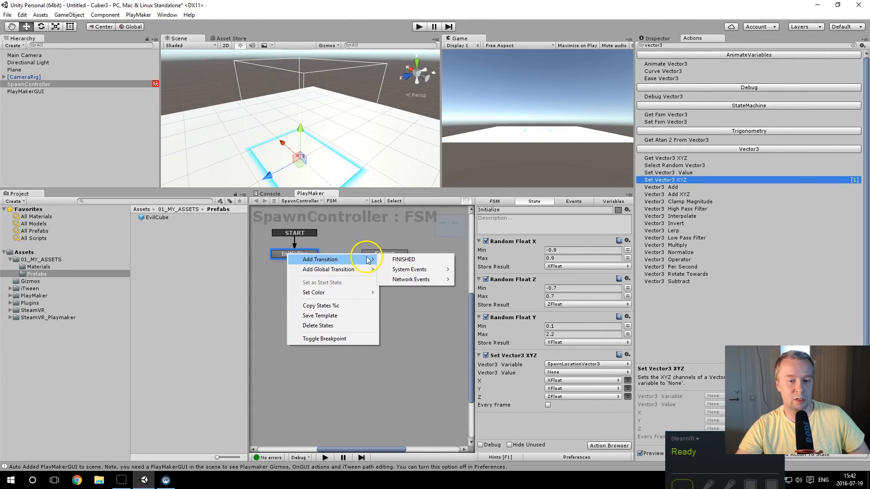
click(399, 260)
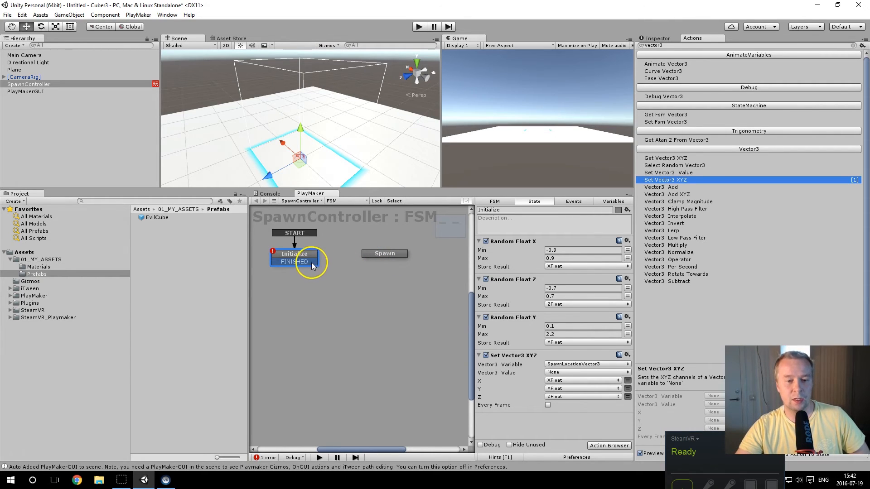
drag(311, 261, 320, 263)
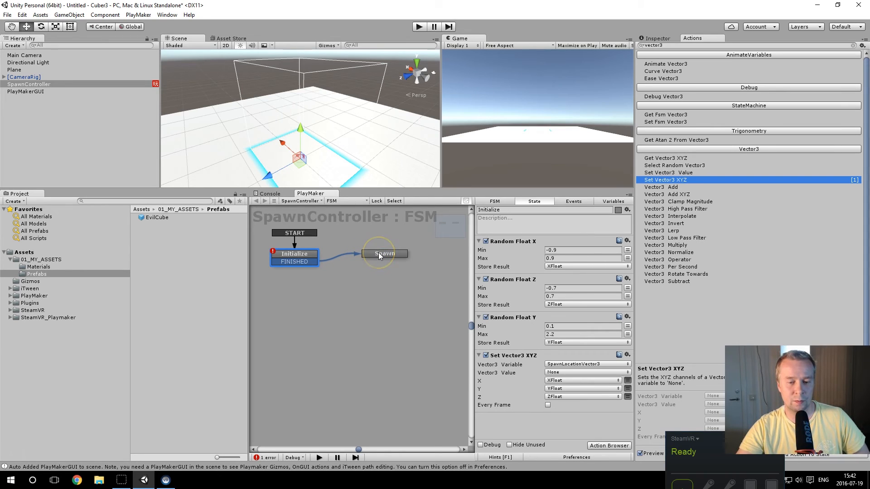
drag(379, 252, 379, 252)
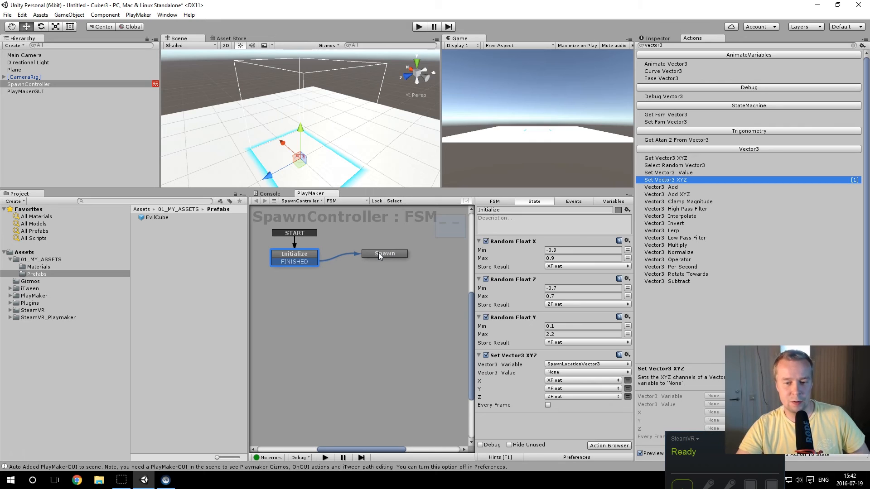
Step: Search the actions for object and add a Create Object action to the Spawn state
click(379, 252)
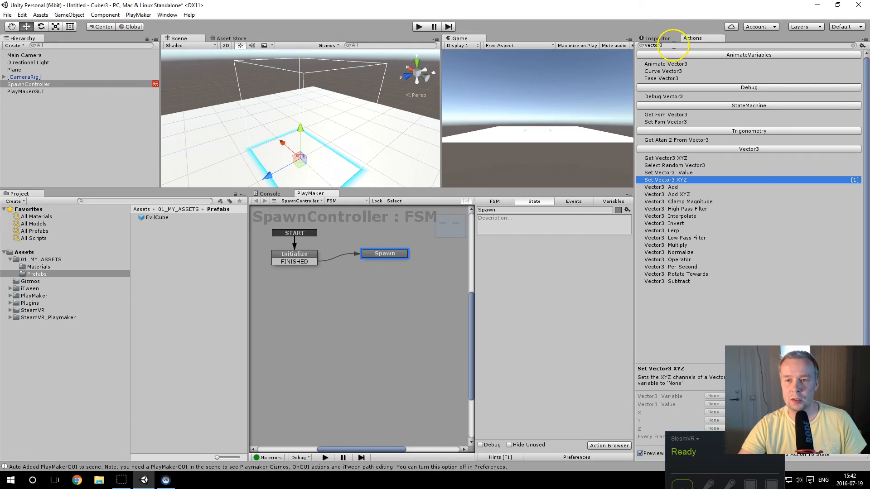
click(639, 42)
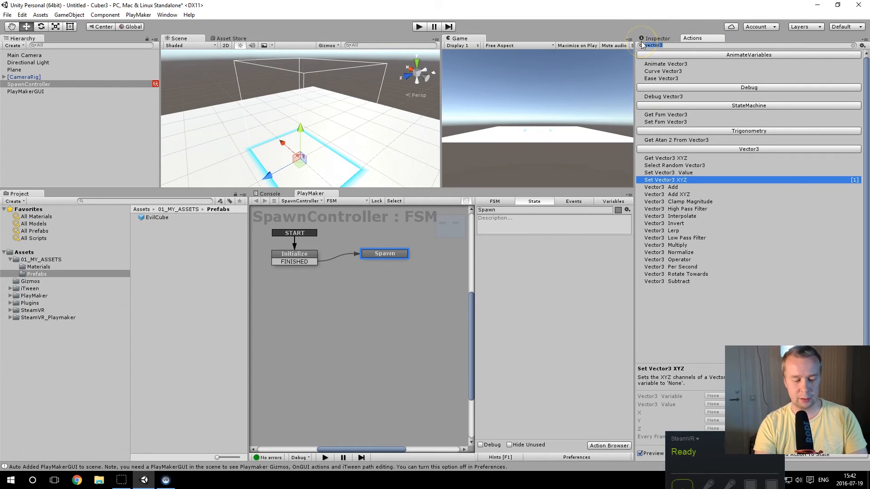
text(object)
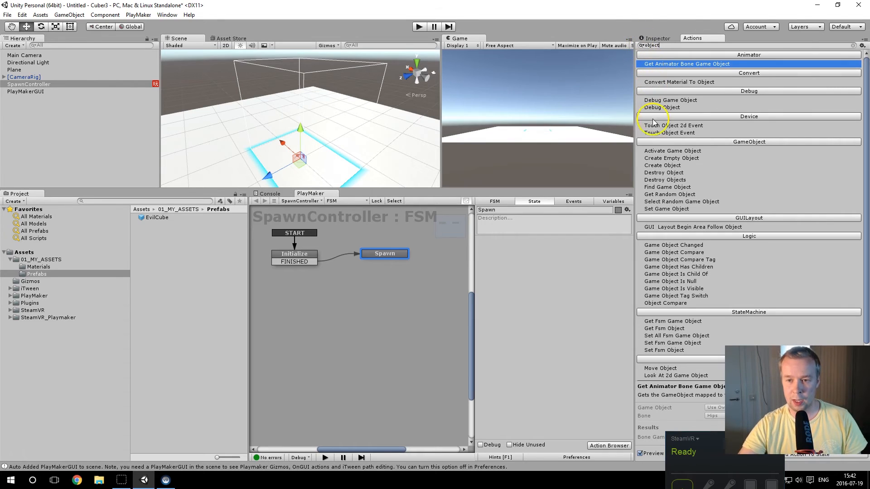
click(662, 166)
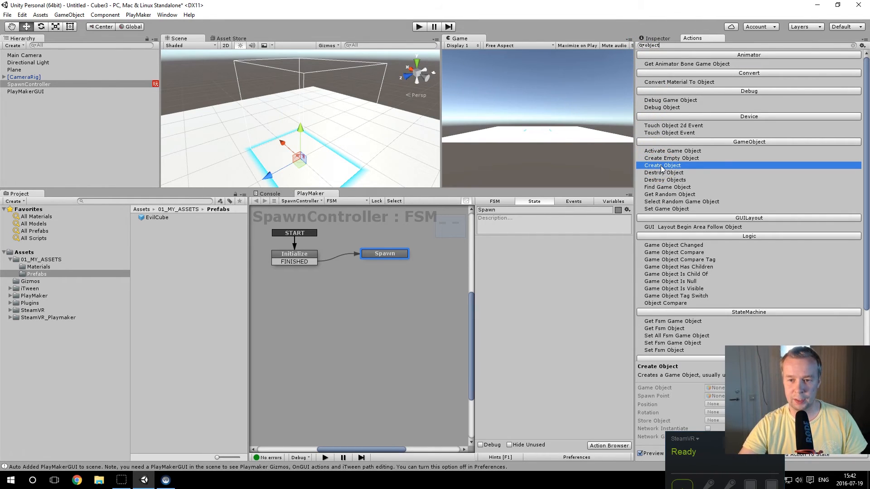
double_click(662, 166)
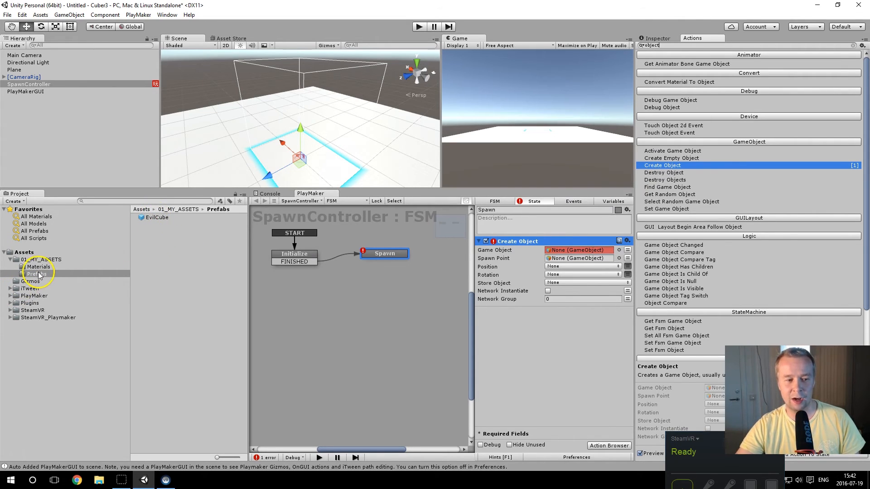
Step: Assign the EvilCube prefab as the Game Object and SpawnLocationVector3 as the Position of the Create Object action
drag(154, 217, 560, 252)
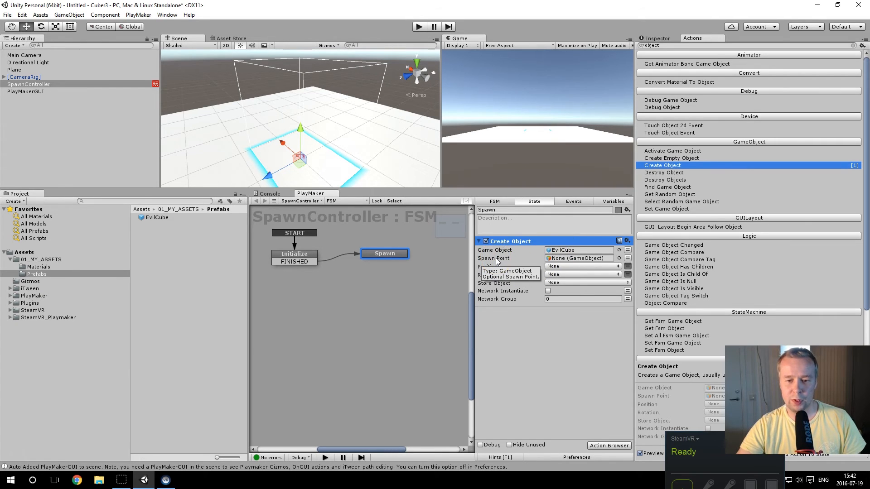
click(602, 267)
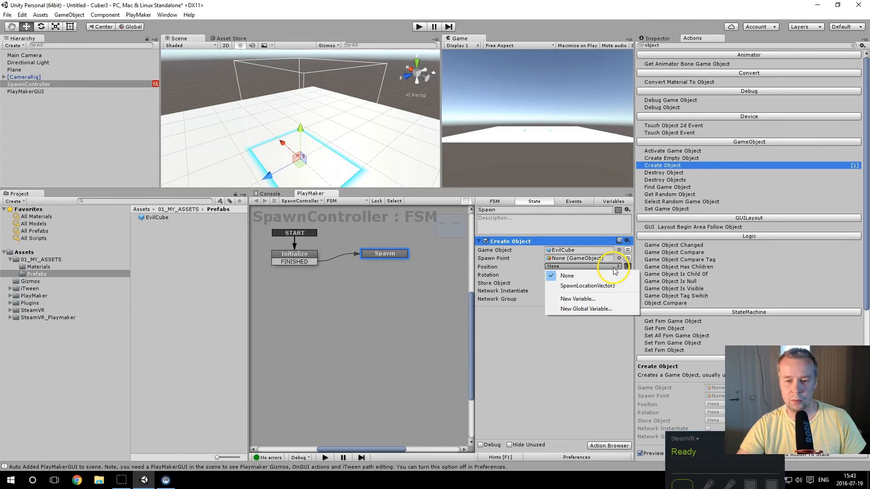
click(597, 286)
click(501, 286)
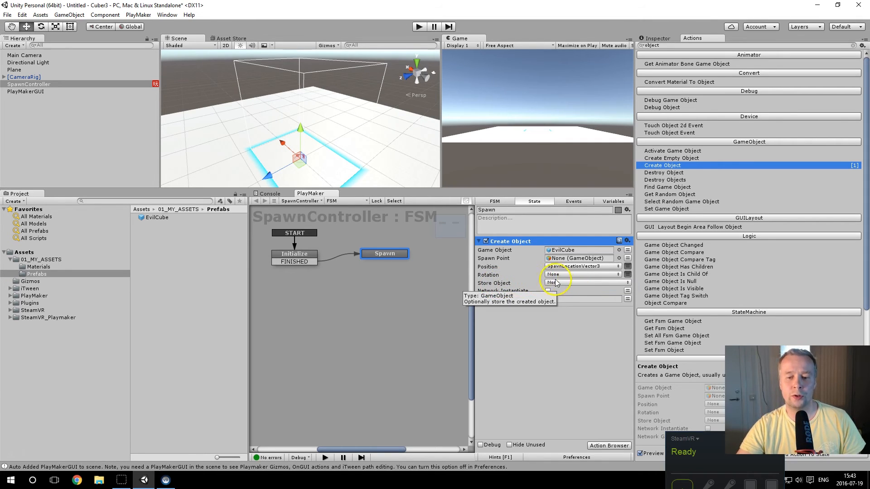
Step: Create a new variable named SpawnedGameObject as the Store Object of the Create Object action
click(588, 283)
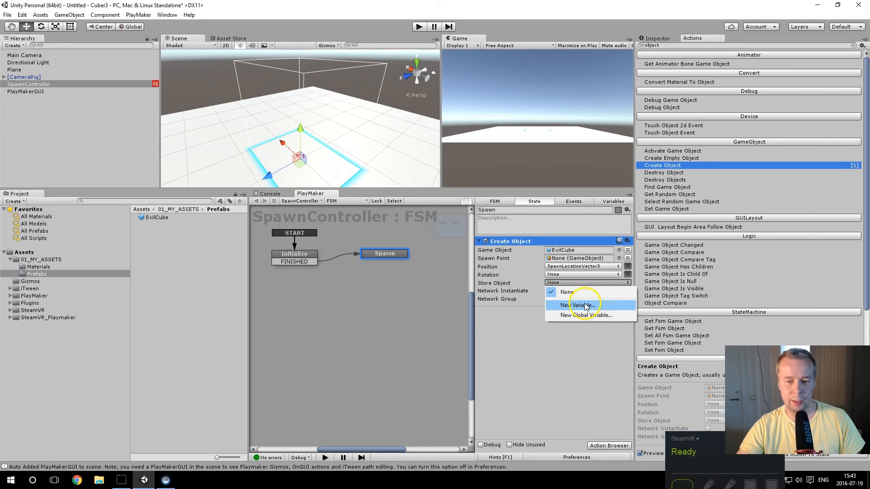
click(585, 305)
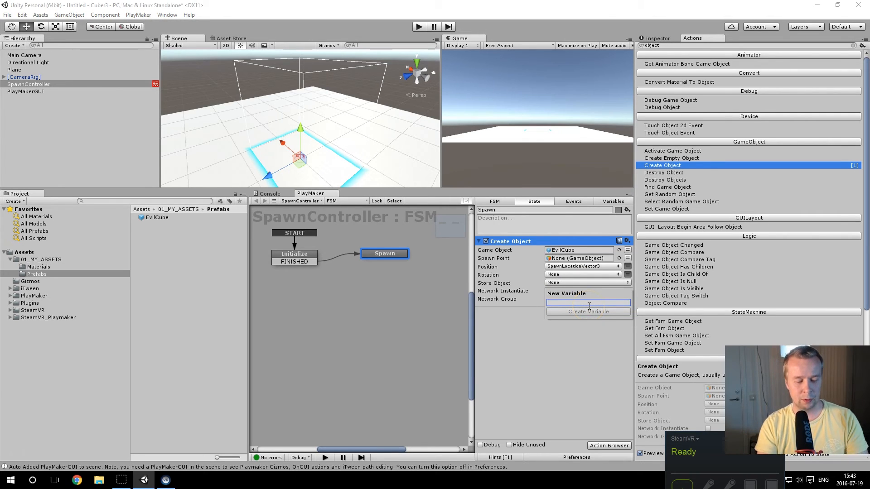
text(SpawnedGame)
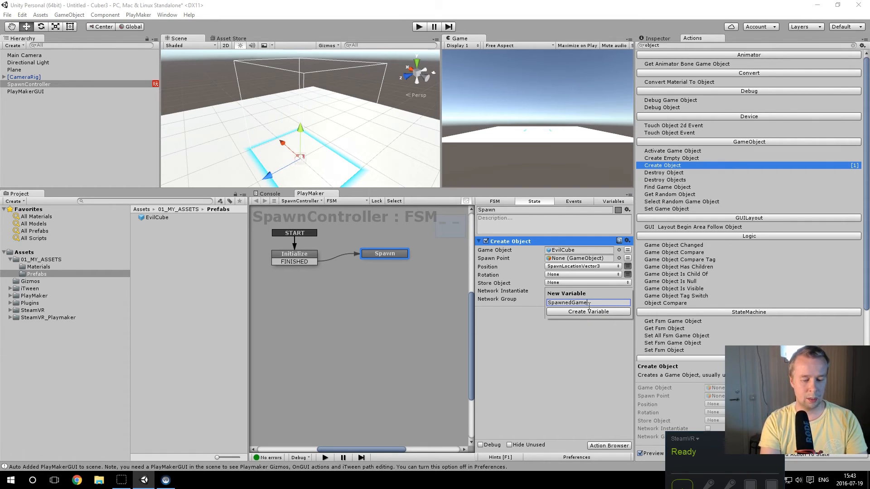
text(Object)
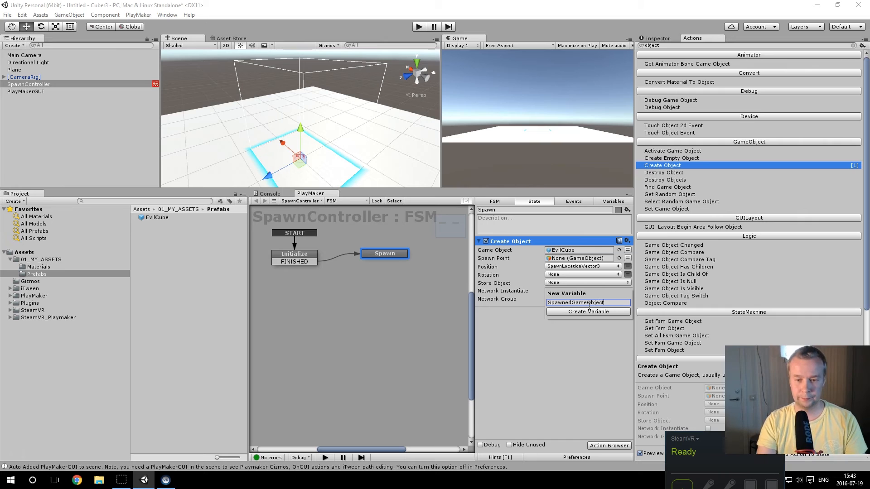
key(Return)
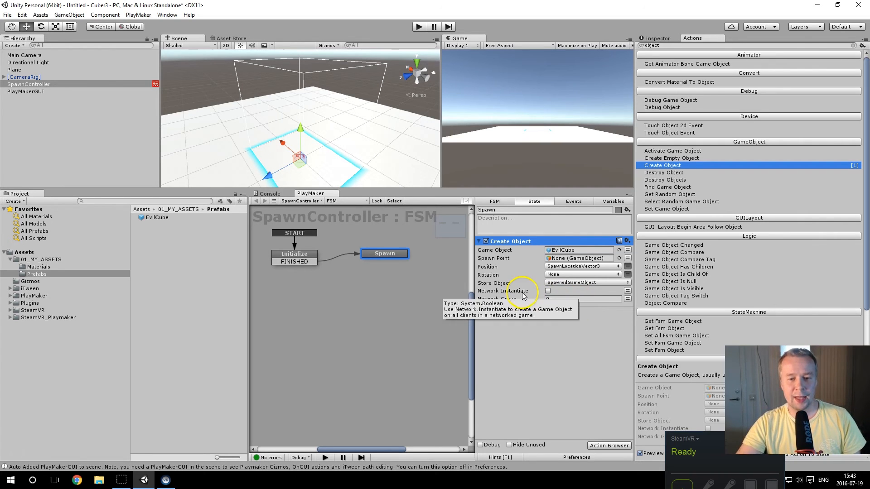
Step: Search the actions for wait, add a Random Wait action to the Spawn state and place it below Create Object
click(653, 45)
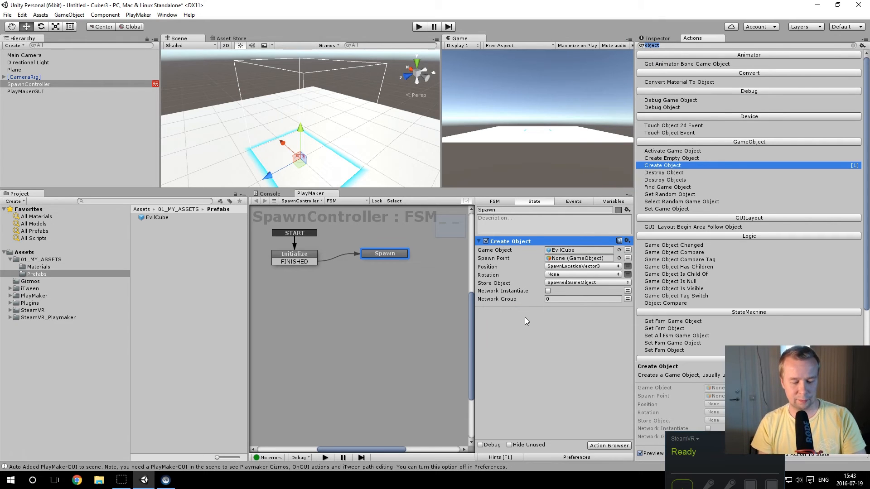
text(wait)
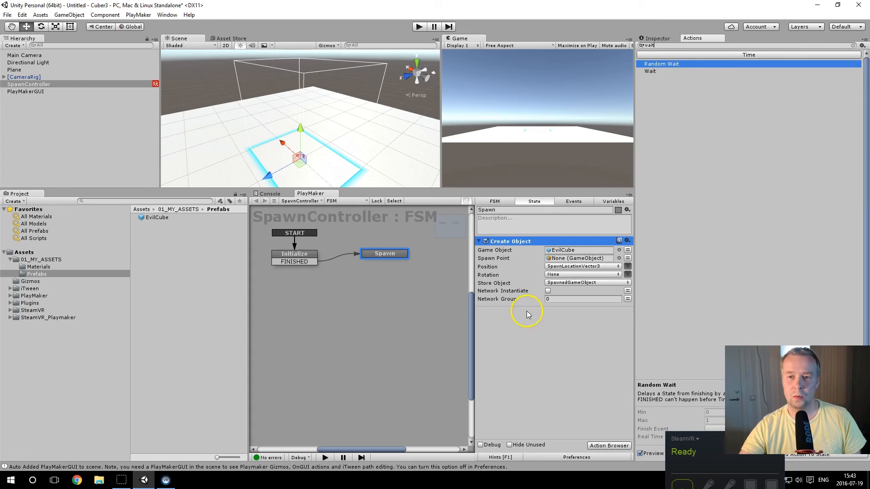
double_click(670, 64)
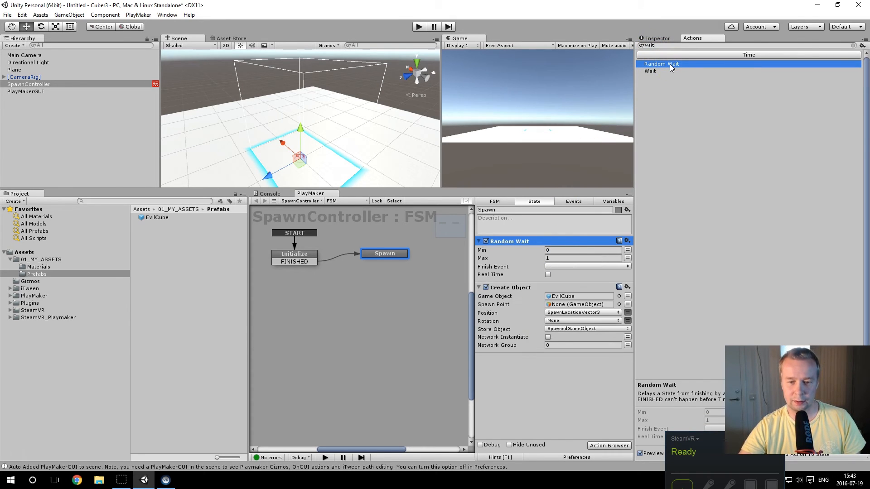
drag(527, 244, 518, 373)
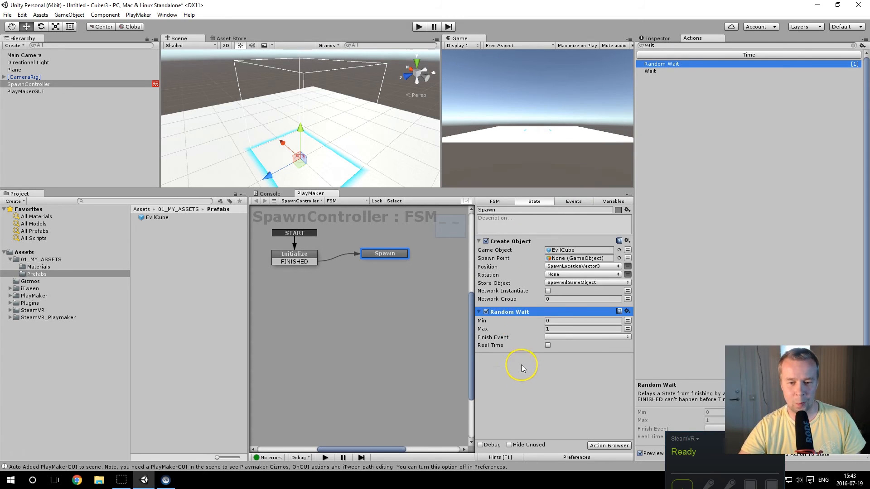
Step: Set the Random Wait action's Min to 2 and Max to 4
click(551, 320)
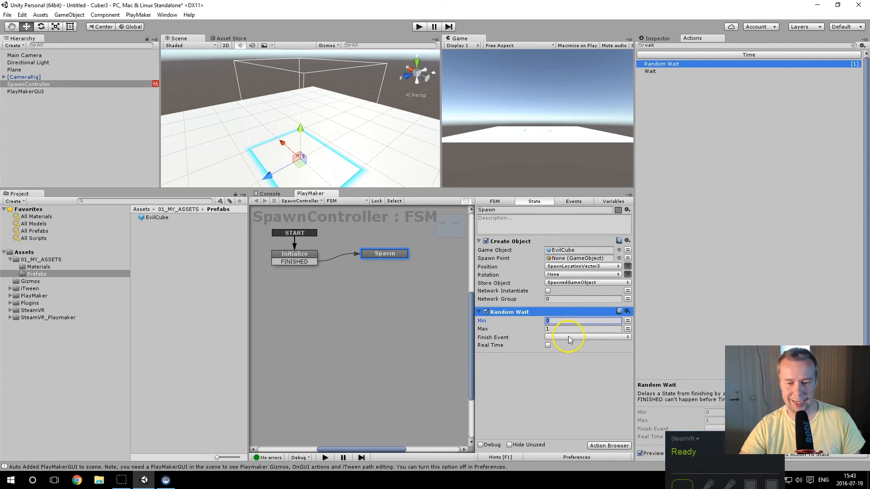
text(2)
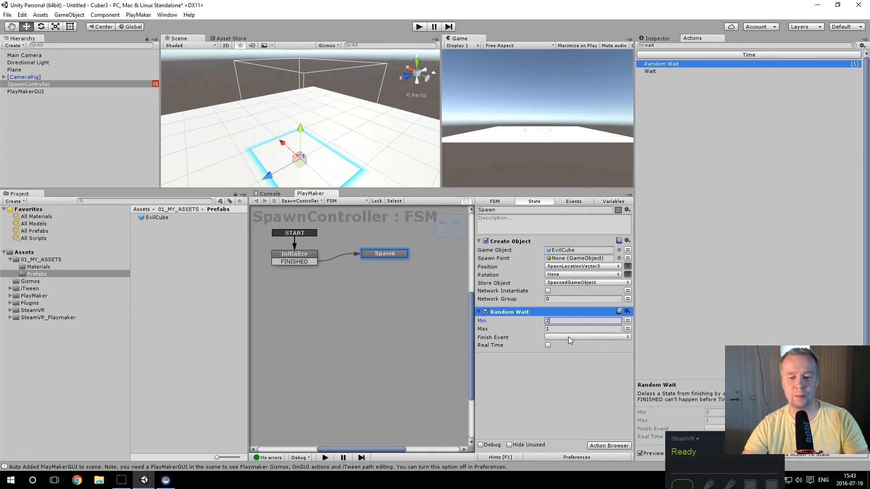
click(552, 328)
text(4)
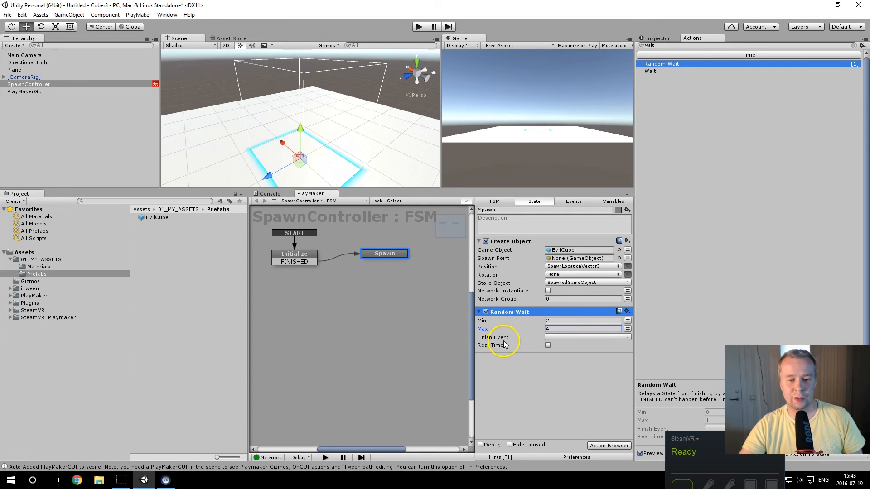
Step: Add a FINISHED transition to the Spawn state and connect it back to the Initialize state
click(385, 253)
right_click(385, 253)
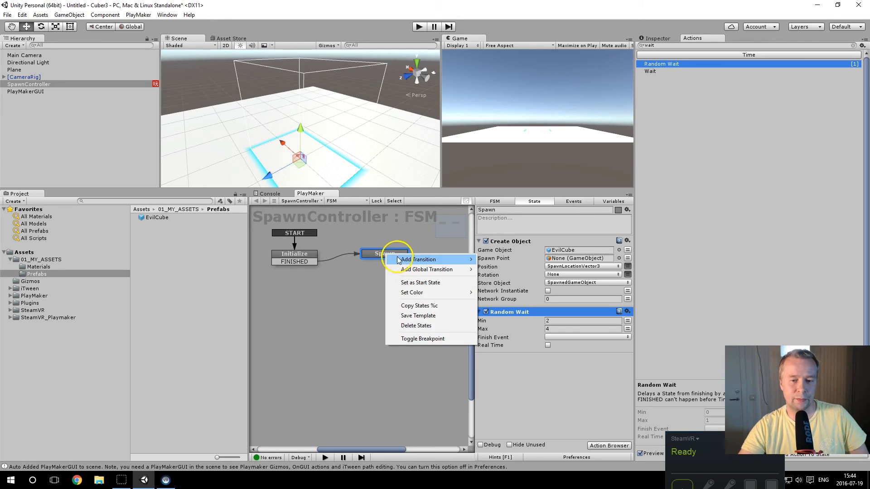
mouse_move(408, 259)
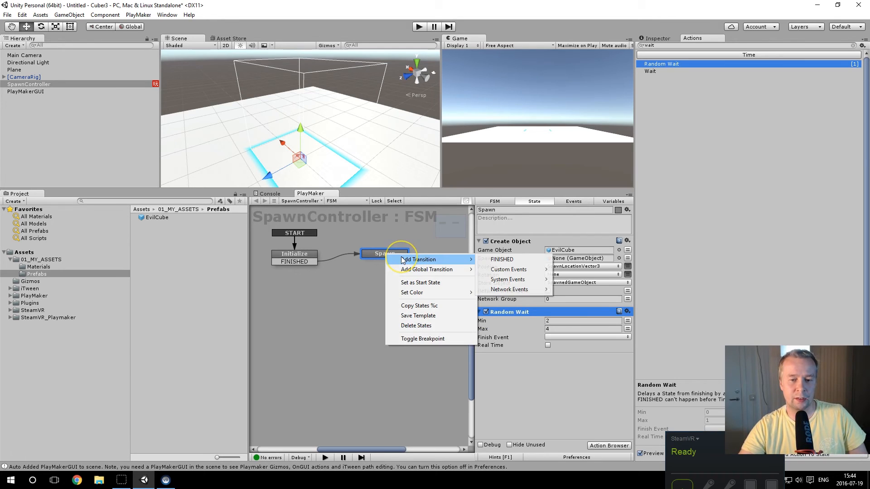
click(499, 260)
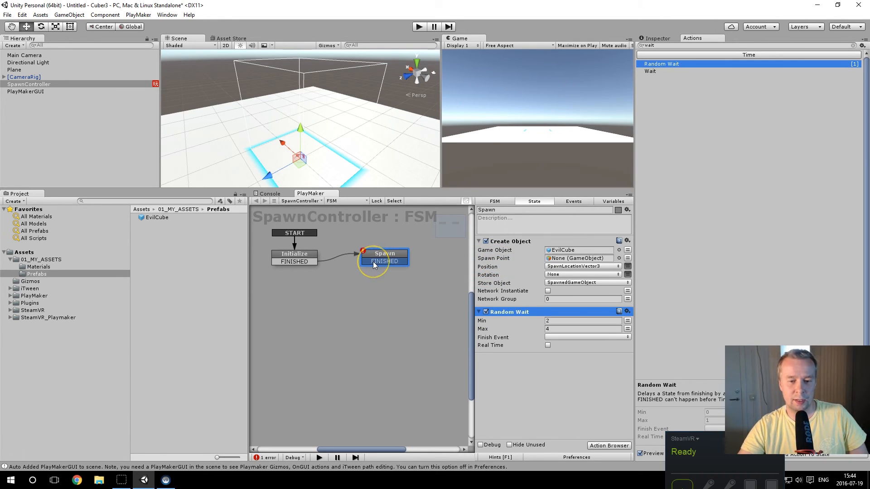
drag(373, 262, 312, 260)
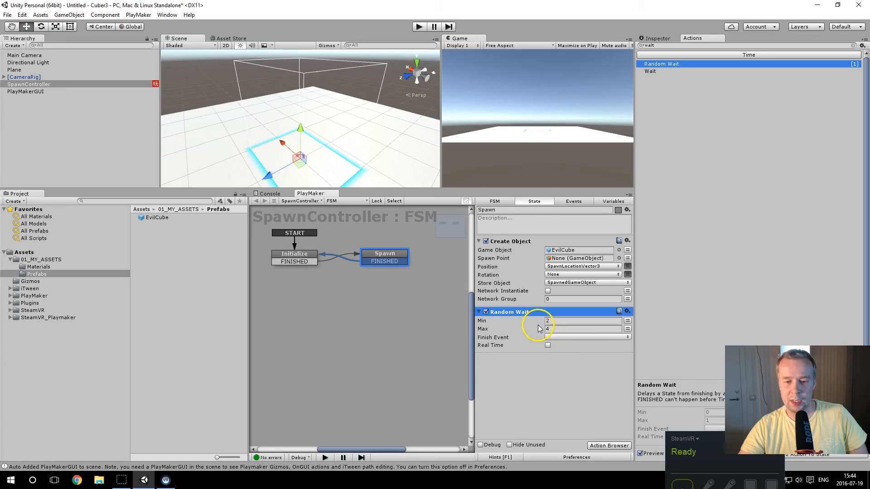
Step: Set the Random Wait action's Finish Event to FINISHED and enlarge the Scene and Game area
click(558, 337)
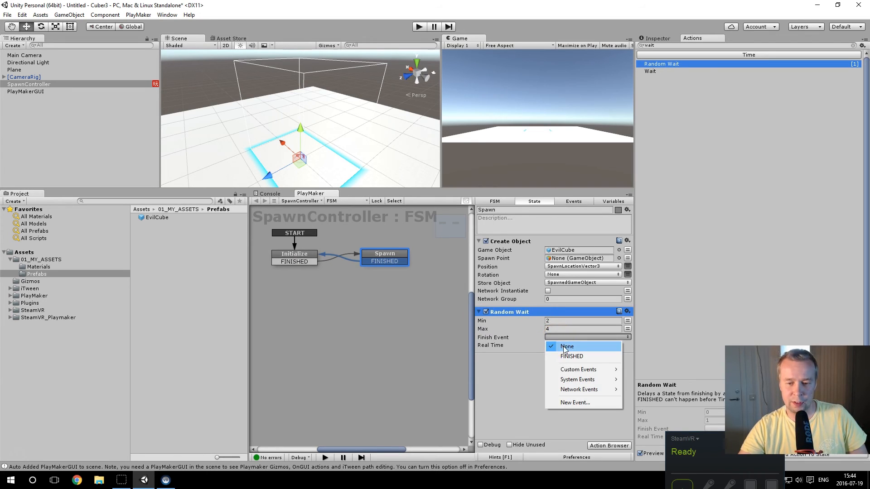
click(570, 357)
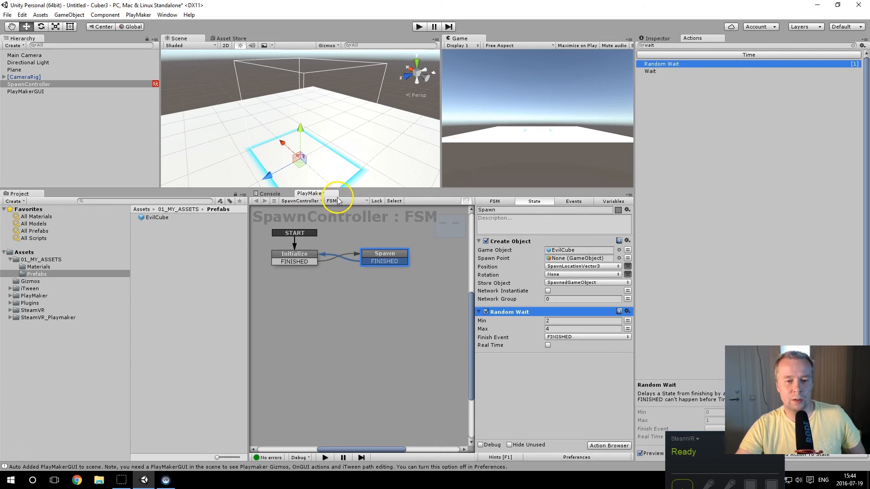
drag(355, 189, 354, 241)
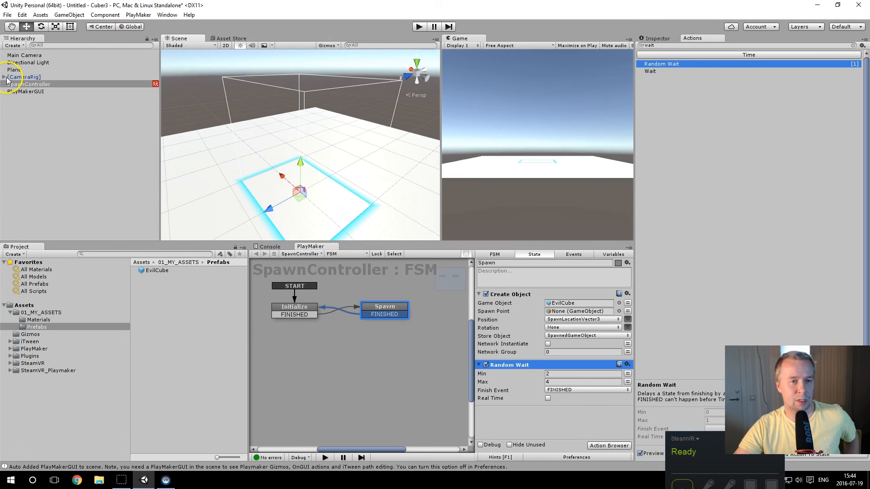
Step: Start saving the scene under a new name and create a 00_SCENES folder inside Assets
click(7, 15)
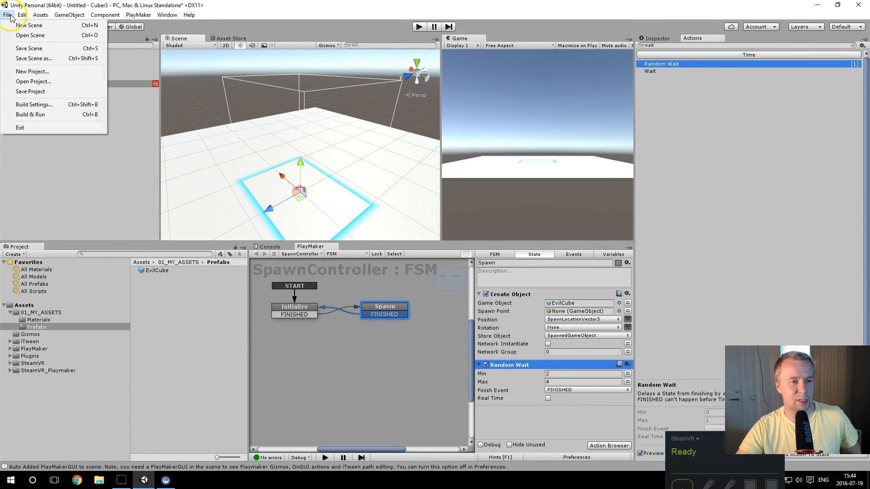
click(29, 59)
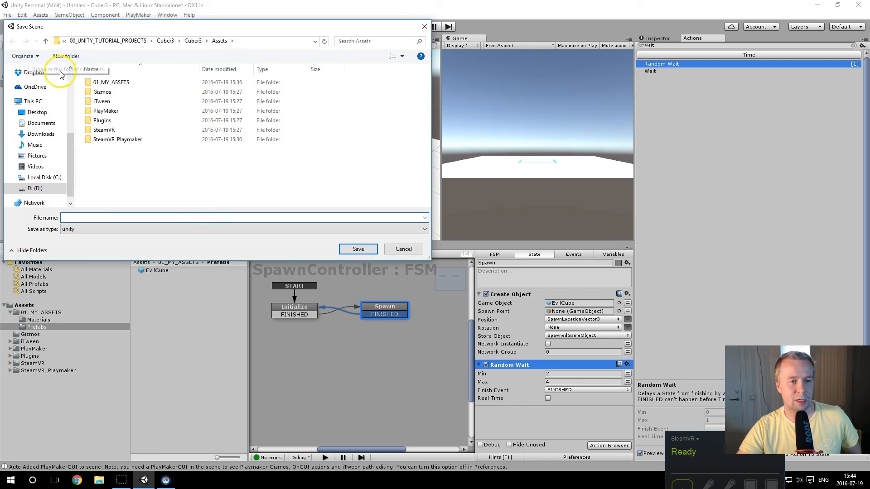
click(66, 56)
text(00_SCENES)
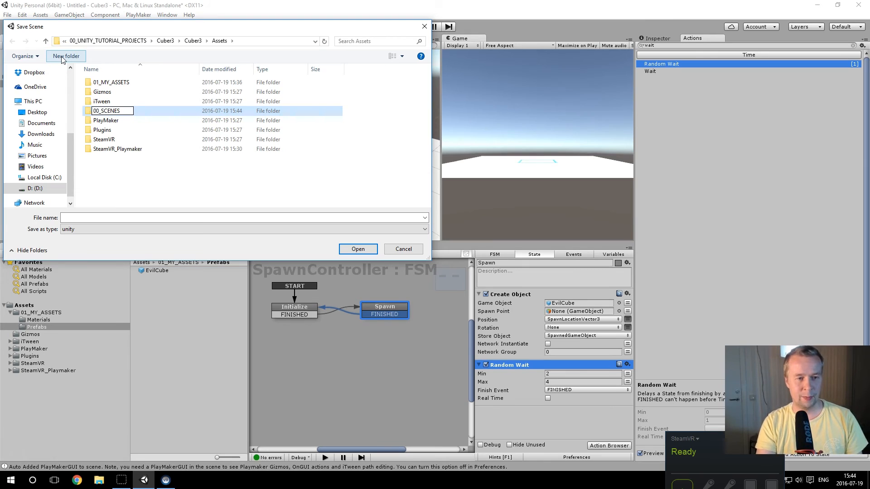
key(Return)
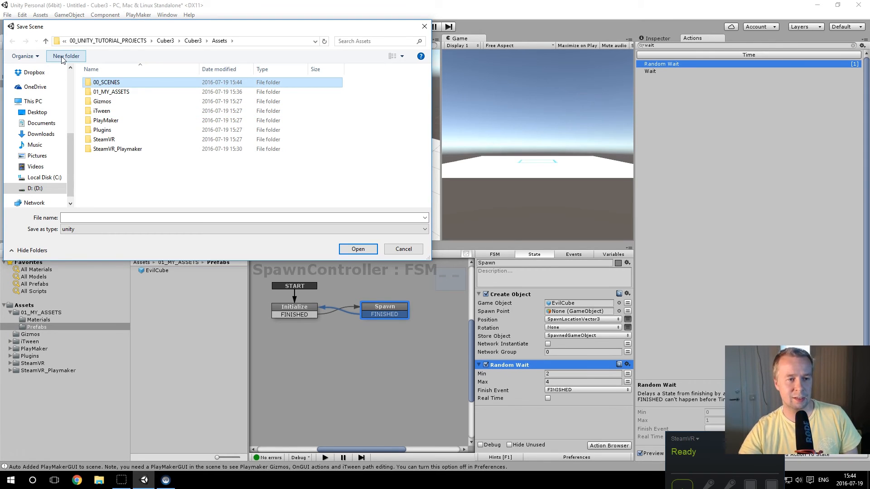
Step: Save the scene as Cuber3 in the 00_SCENES folder
double_click(111, 82)
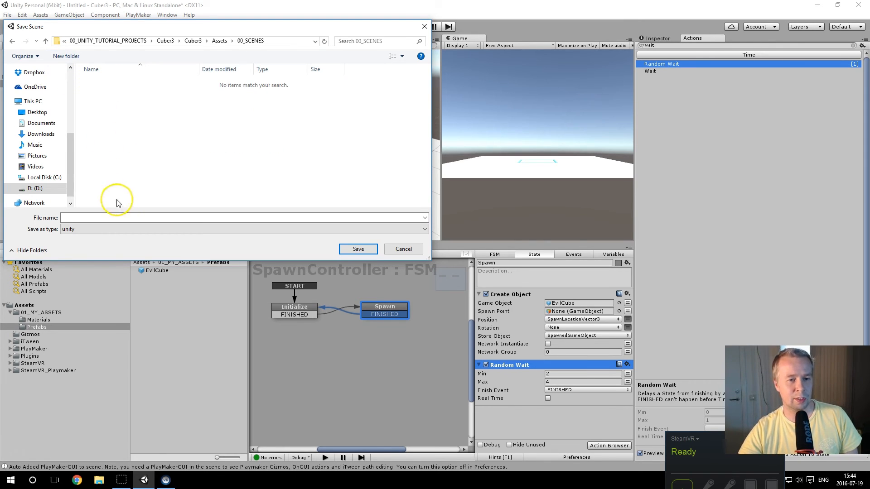
click(271, 219)
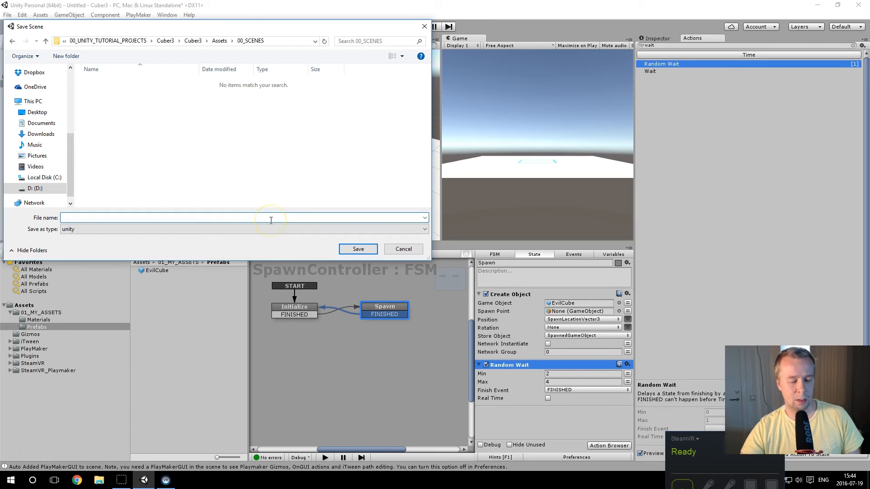
text(Cuber3)
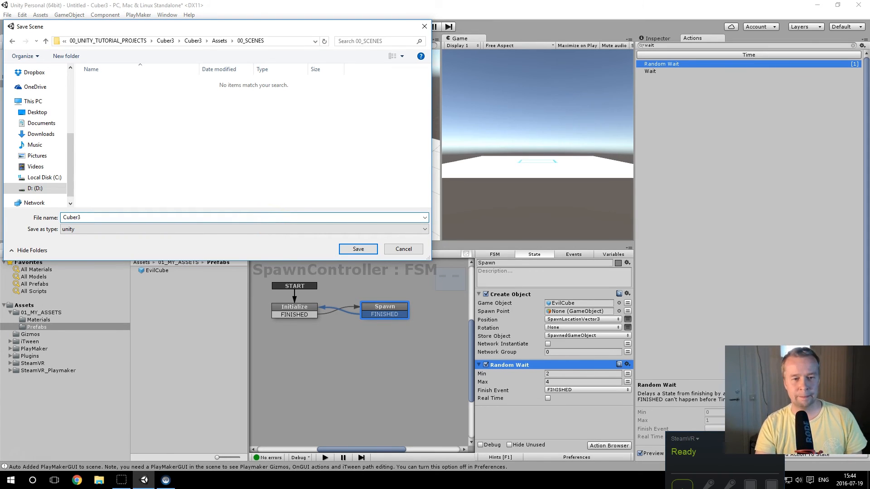
key(Return)
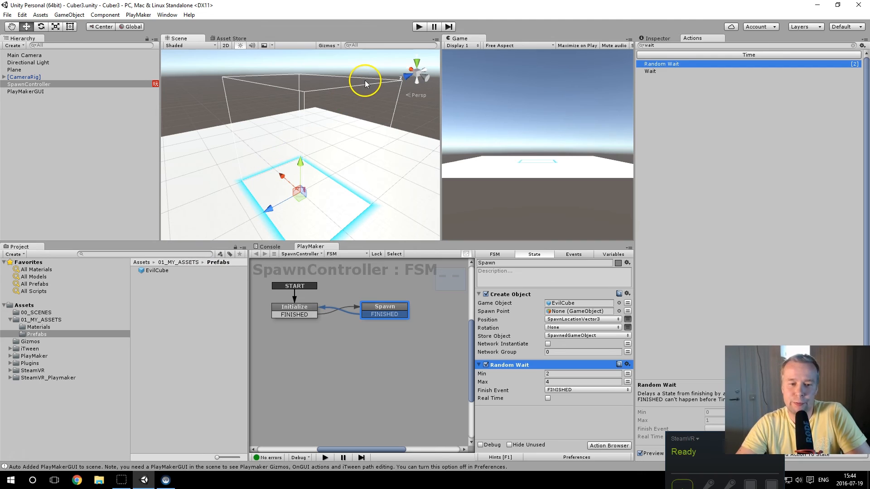
Step: Run the scene in play mode to examine the repeated random spawning of EvilCubes, and end the test run
click(419, 26)
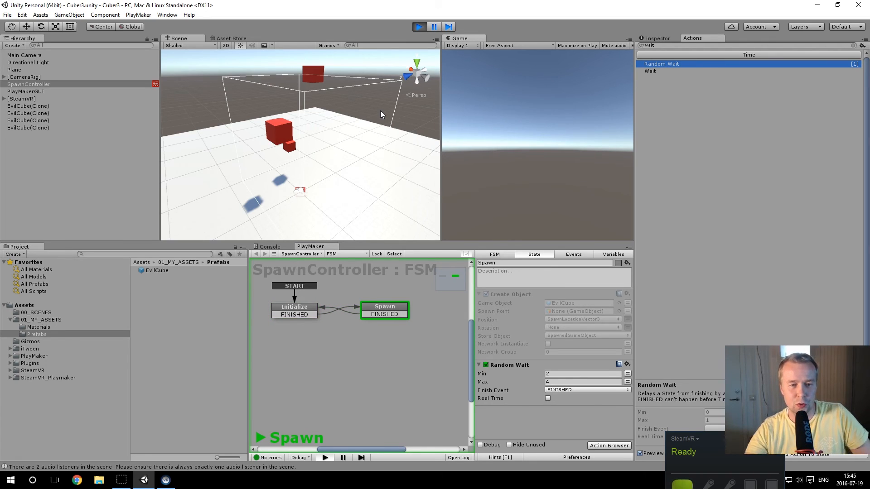
alt+drag(366, 140, 402, 188)
alt+drag(301, 184, 394, 183)
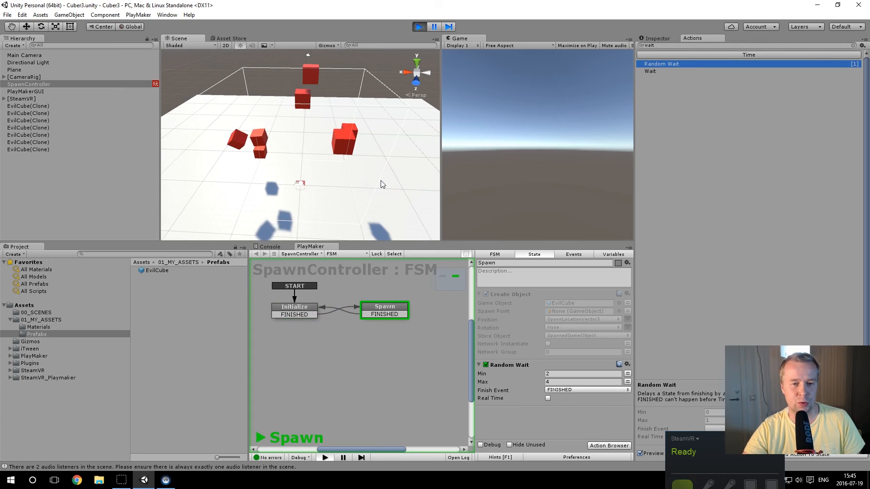
click(379, 167)
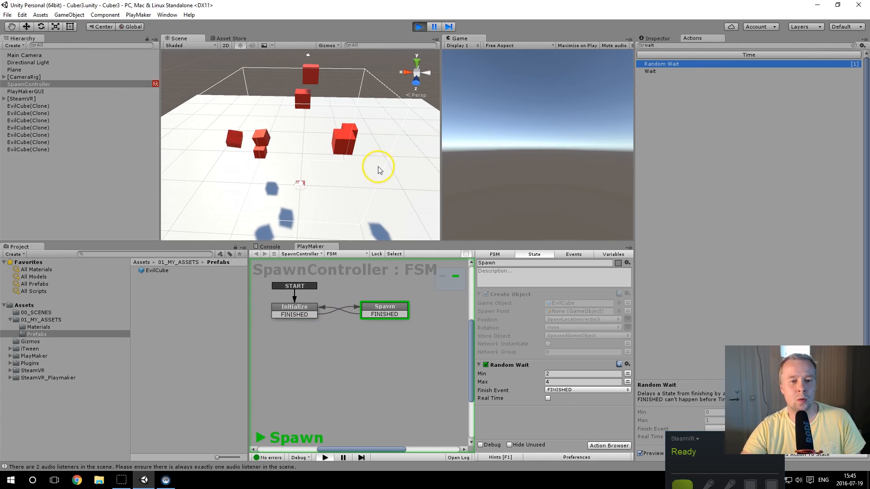
click(419, 27)
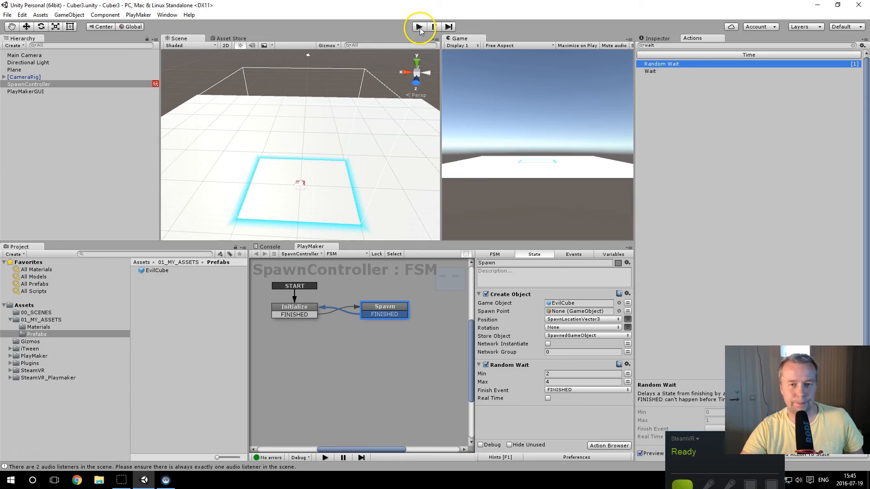
Step: Add a Destroy Object action to the Initialize state and place it first, above the Random Float actions
click(311, 310)
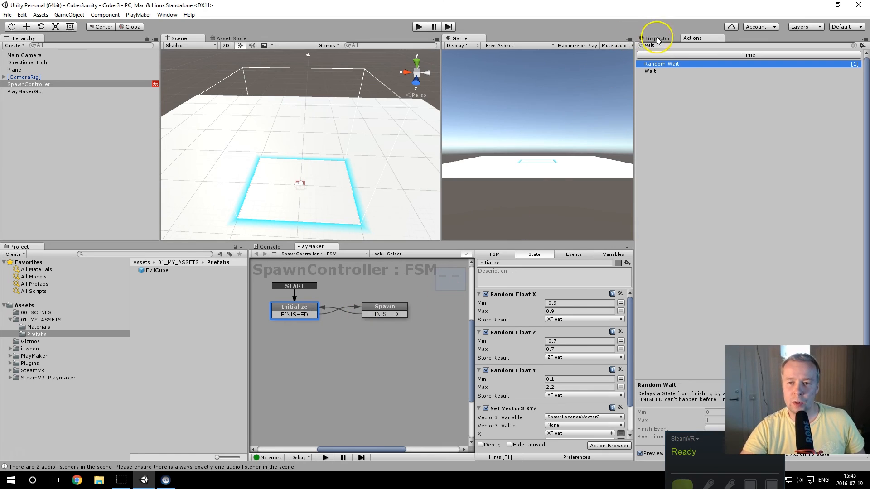
click(644, 46)
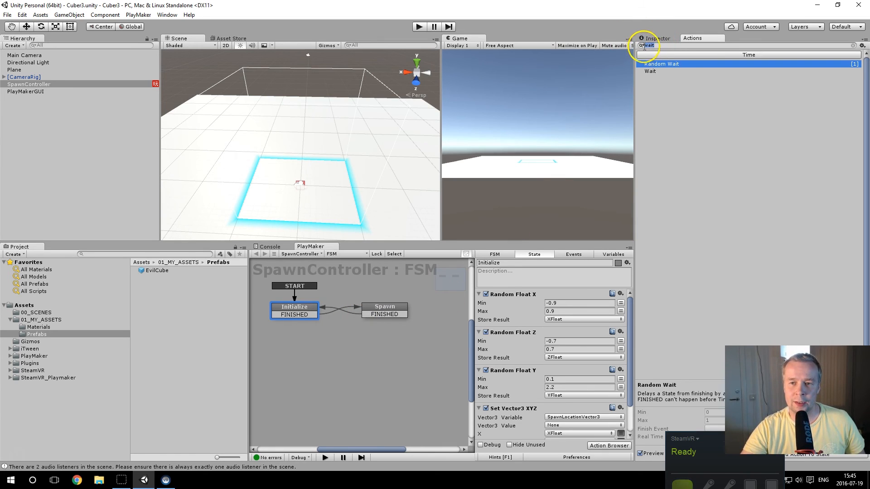
text(destroy)
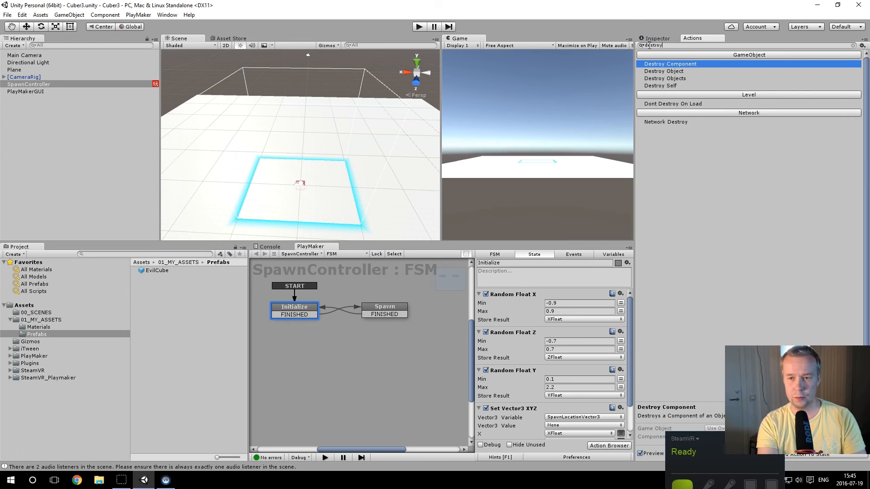
click(670, 71)
double_click(678, 74)
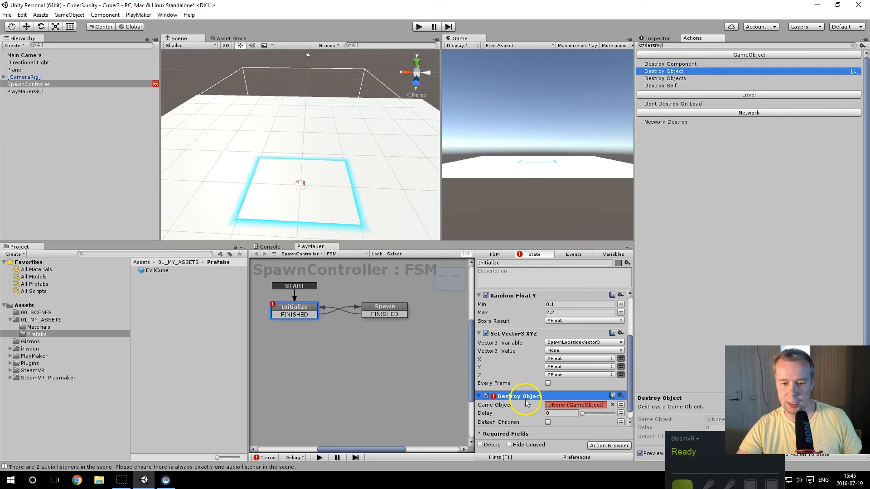
drag(521, 396, 519, 297)
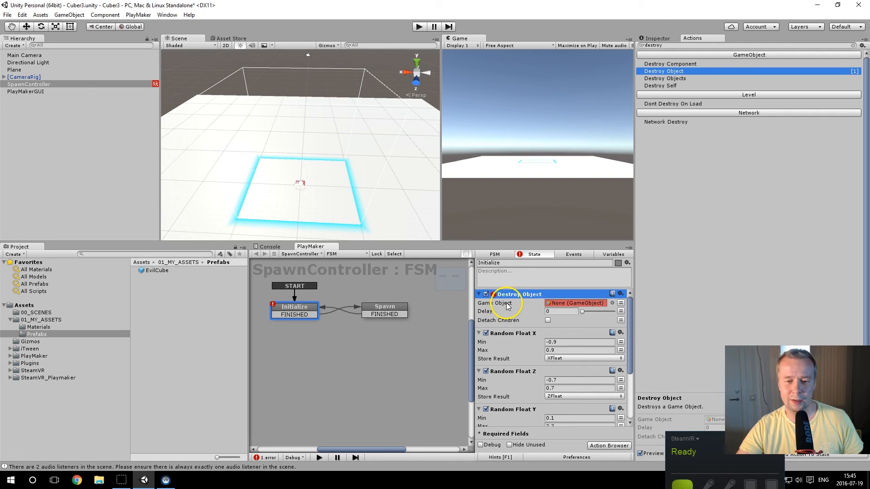
Step: Set the Destroy Object action's Game Object to the SpawnedGameObject variable
click(621, 303)
click(611, 304)
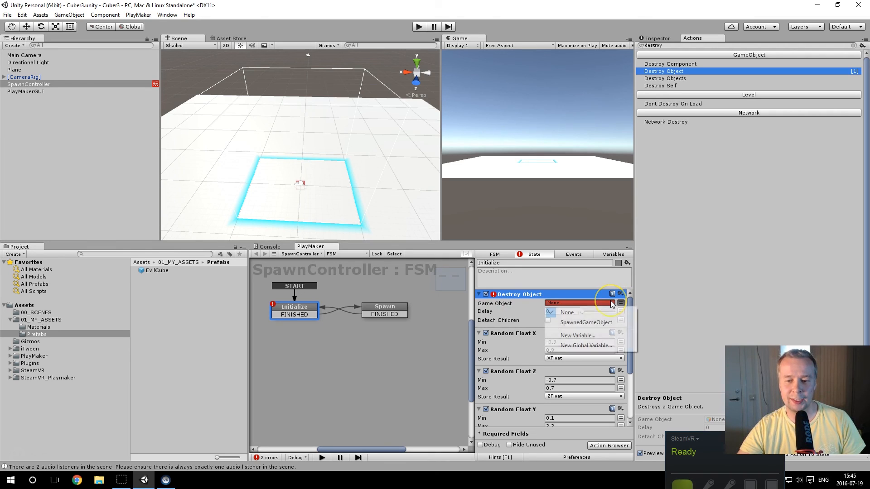
click(598, 324)
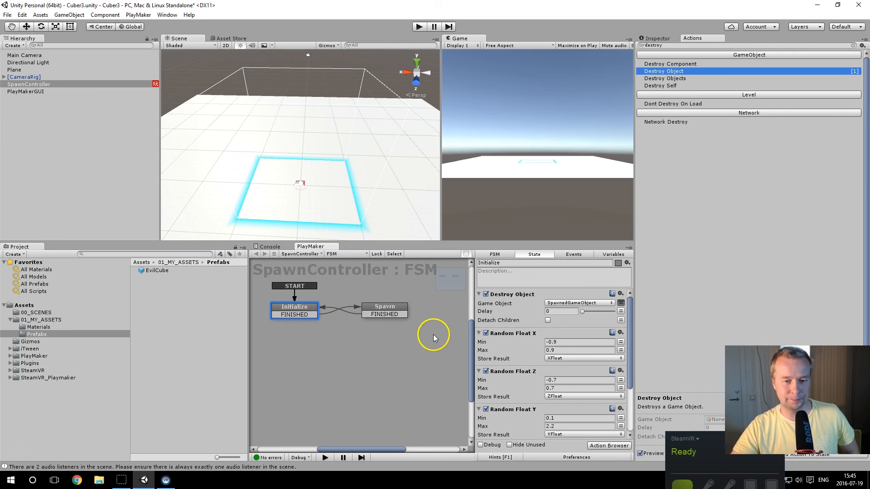
Step: Run the scene again to check how spawned cubes are destroyed before each new spawn
click(418, 27)
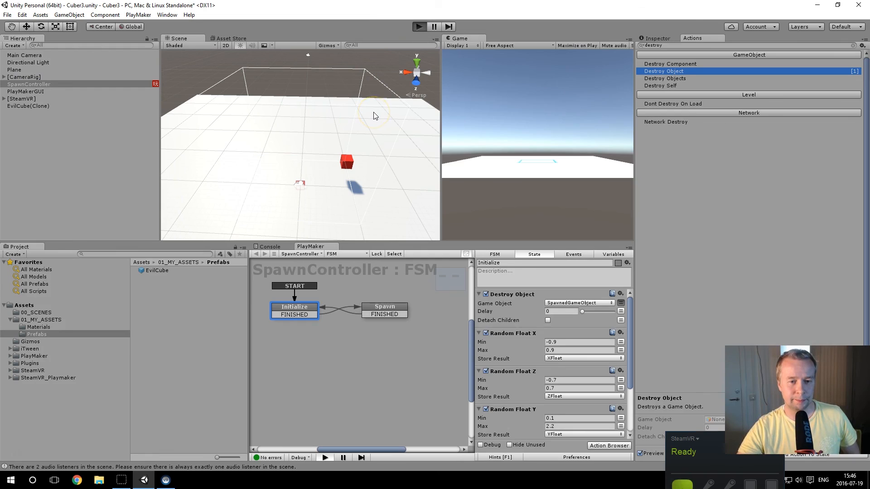